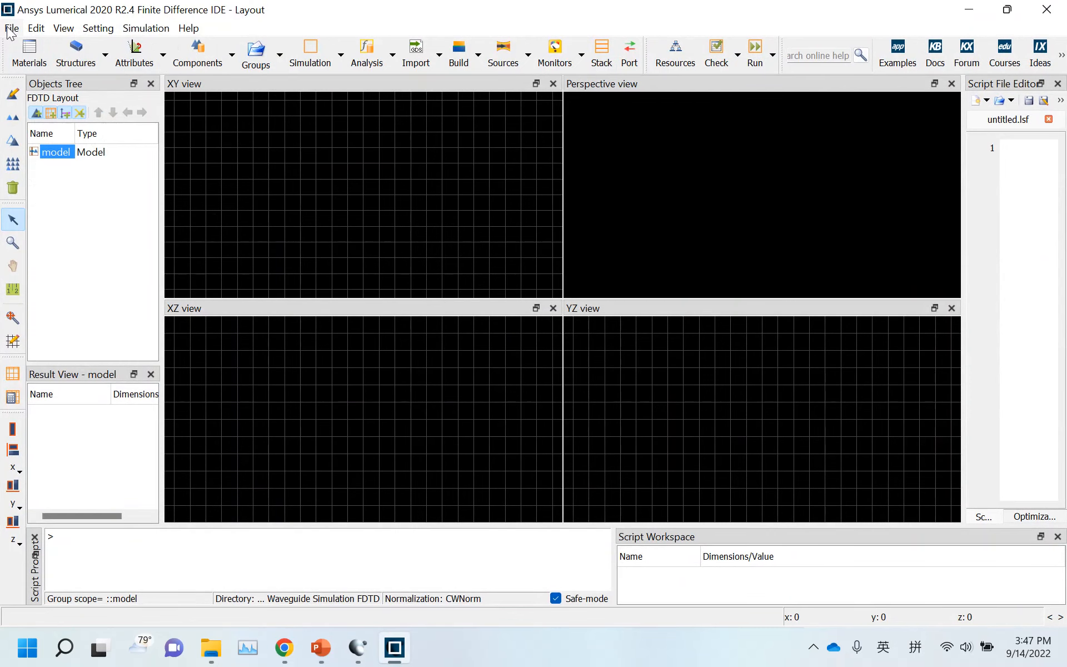
Save the new project as 2DWaveguide_test in the 2022 Waveguide Simulation FDTD folder.
click(12, 28)
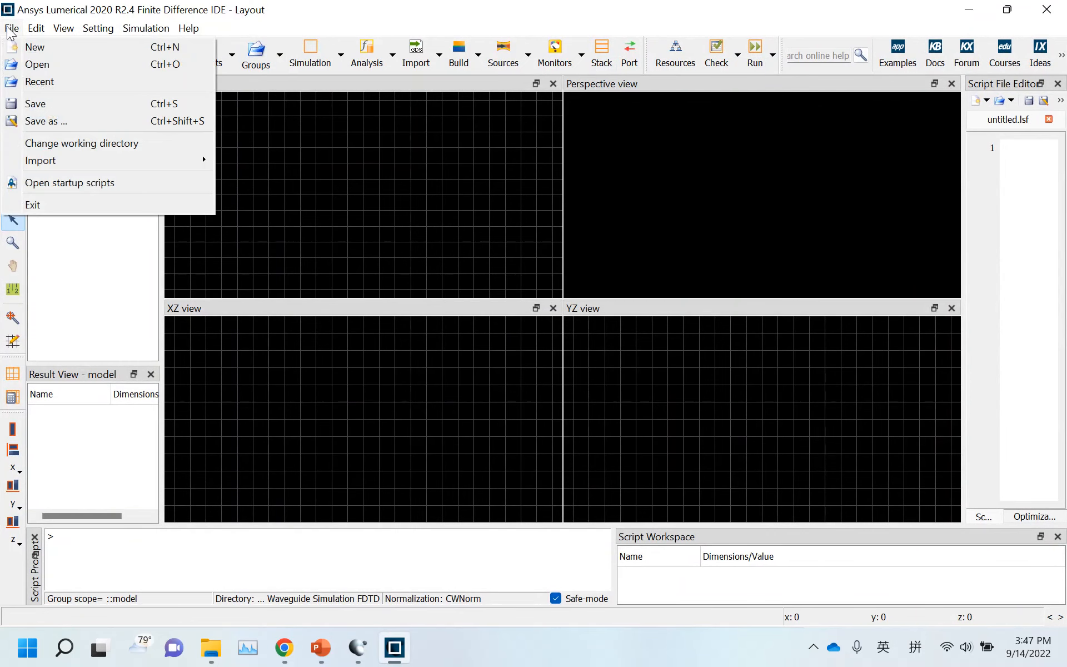
click(28, 104)
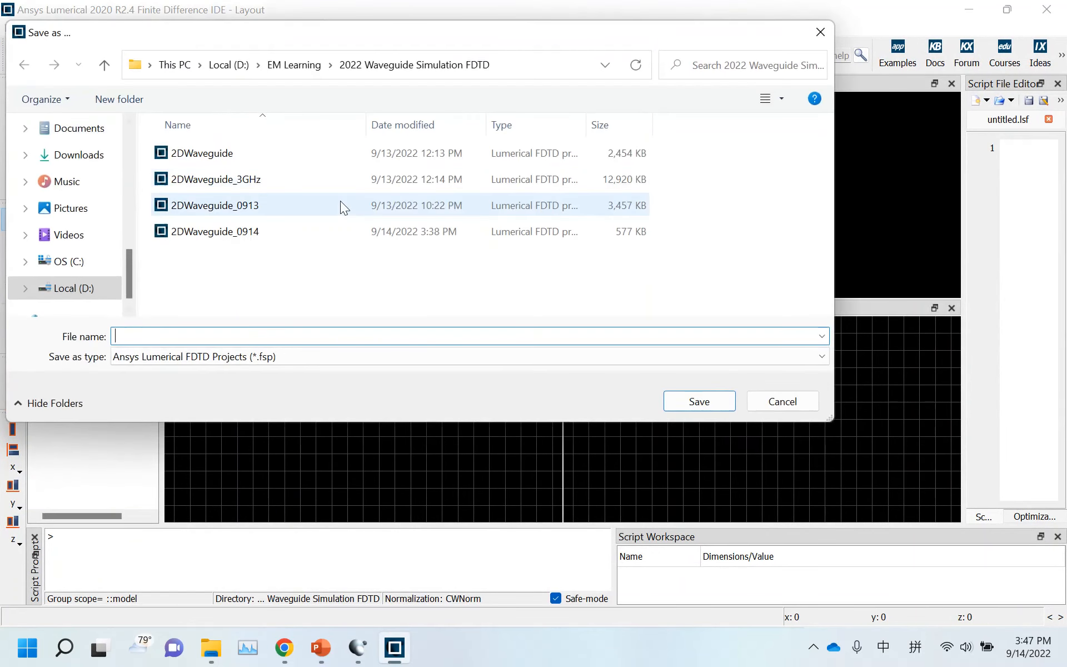
click(215, 160)
double_click(214, 339)
click(255, 338)
text(——ts)
key(BackSpace)
key(BackSpace)
key(BackSpace)
key(BackSpace)
key(shift)
text(_)
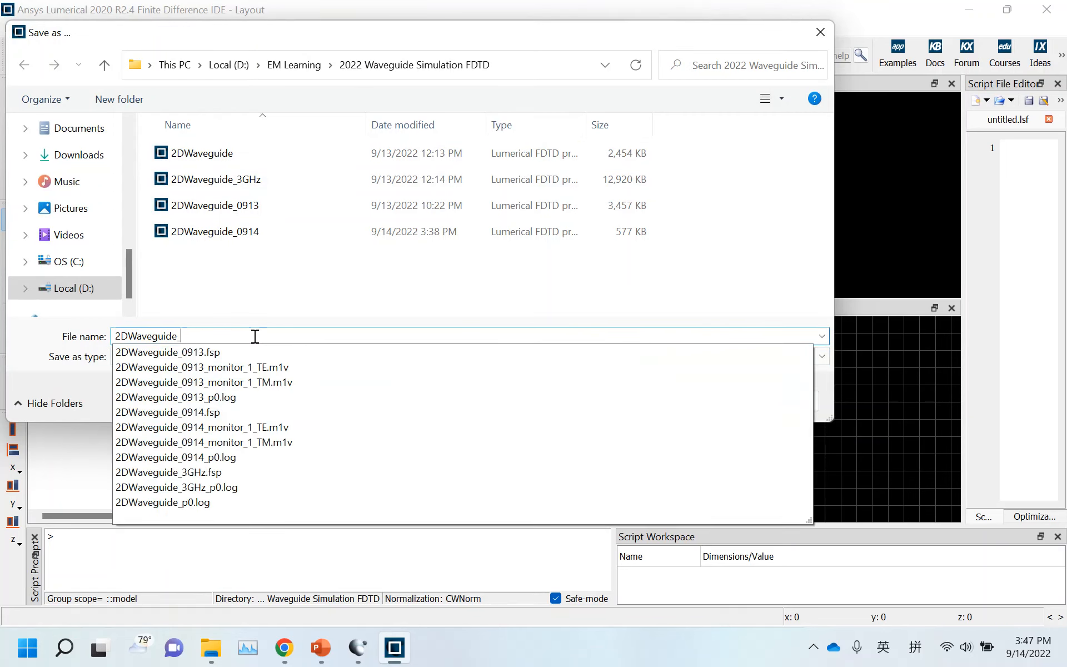
text(test)
key(Return)
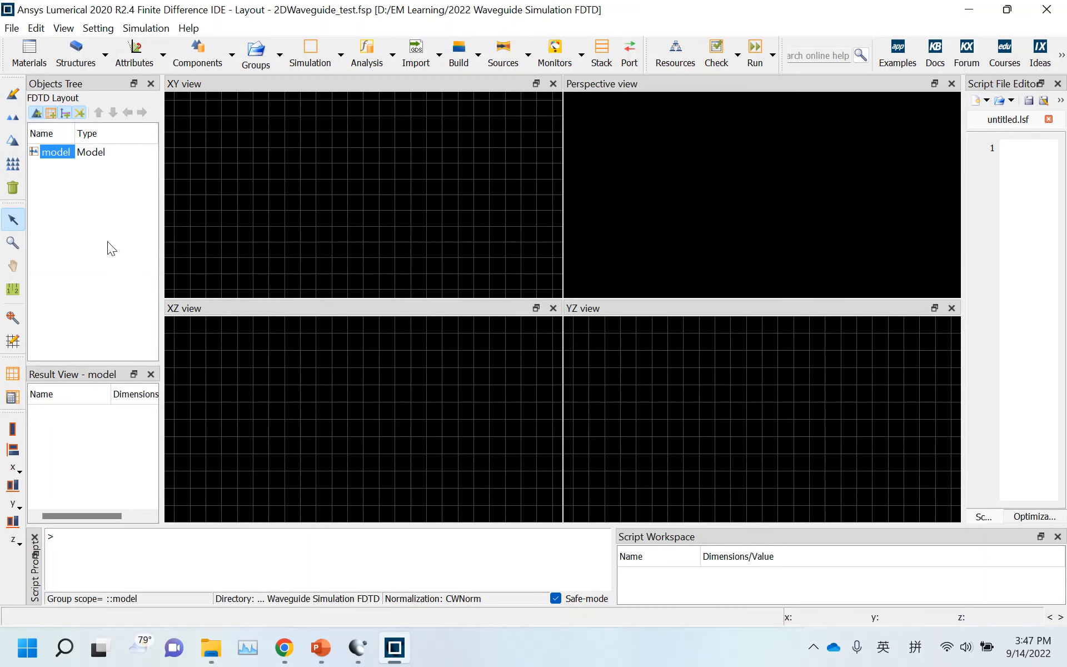
Add a rectangle structure to the model and open its properties for editing.
click(105, 55)
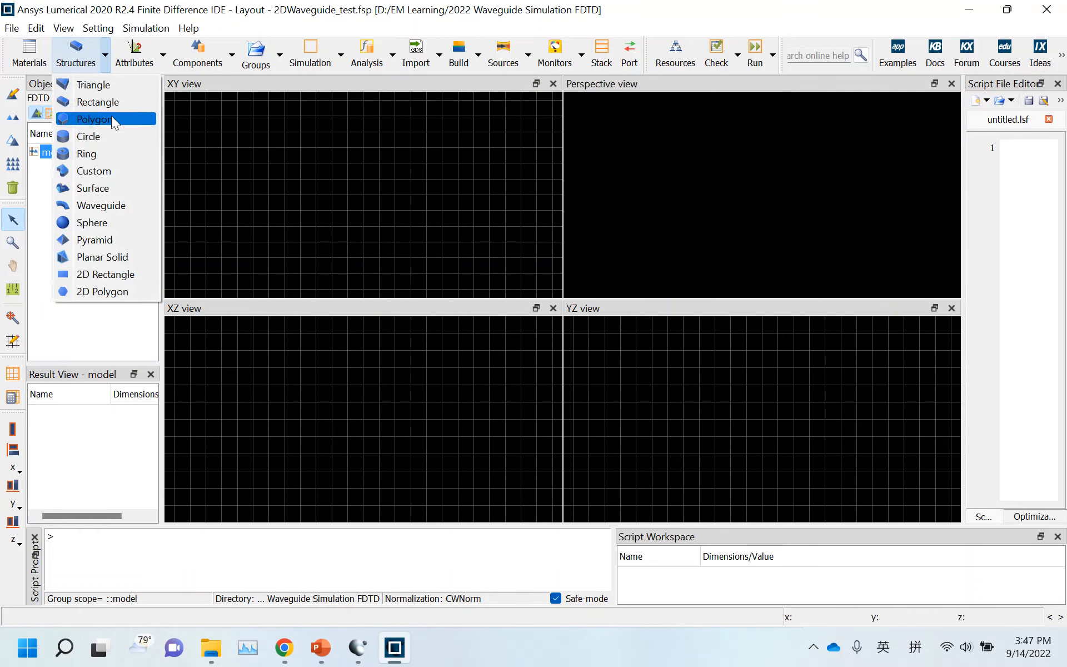
click(115, 100)
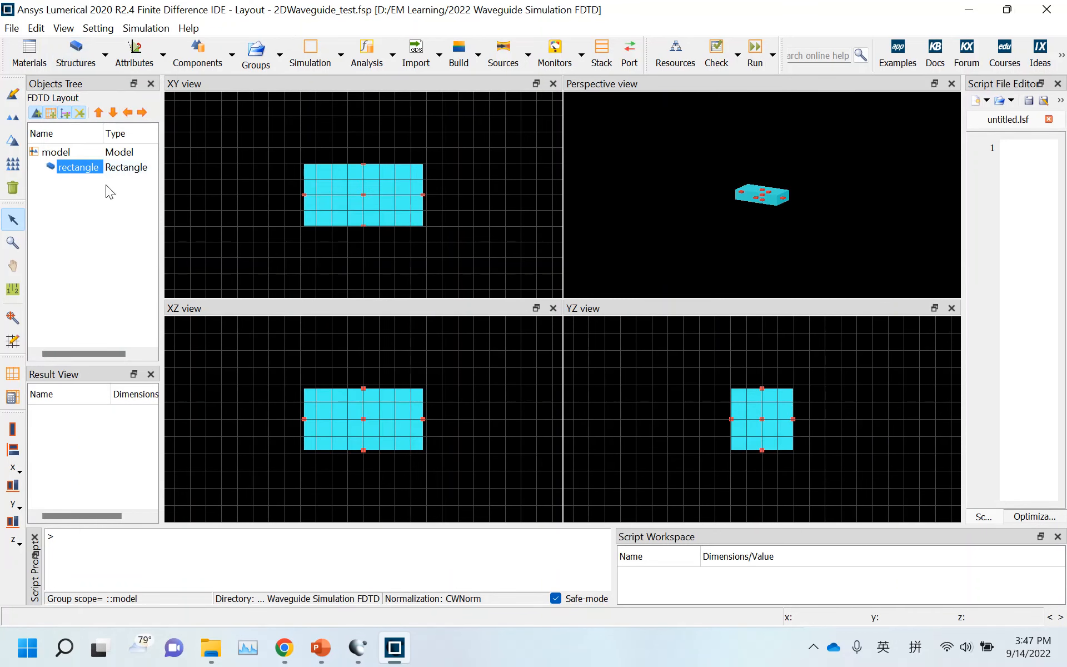
right_click(82, 164)
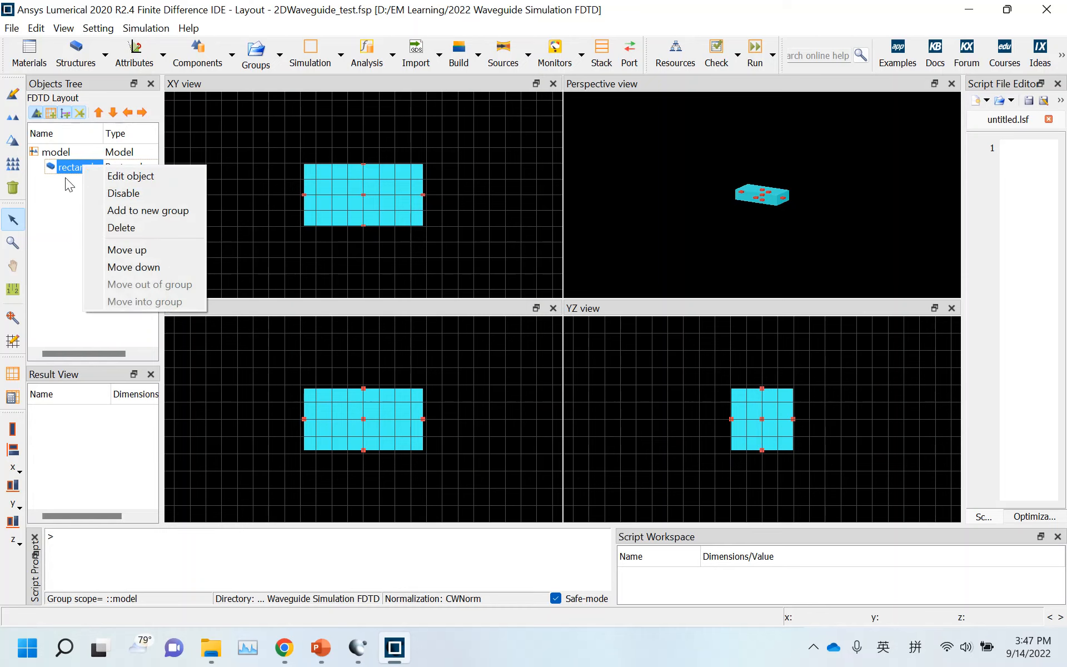
right_click(58, 195)
right_click(77, 168)
right_click(84, 165)
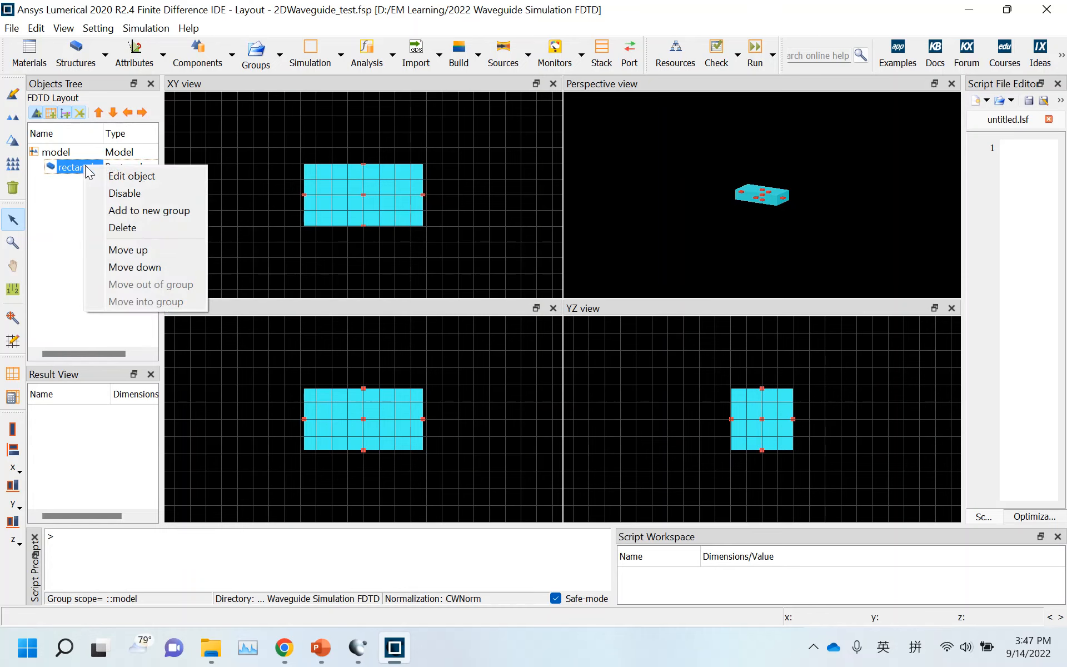
click(120, 176)
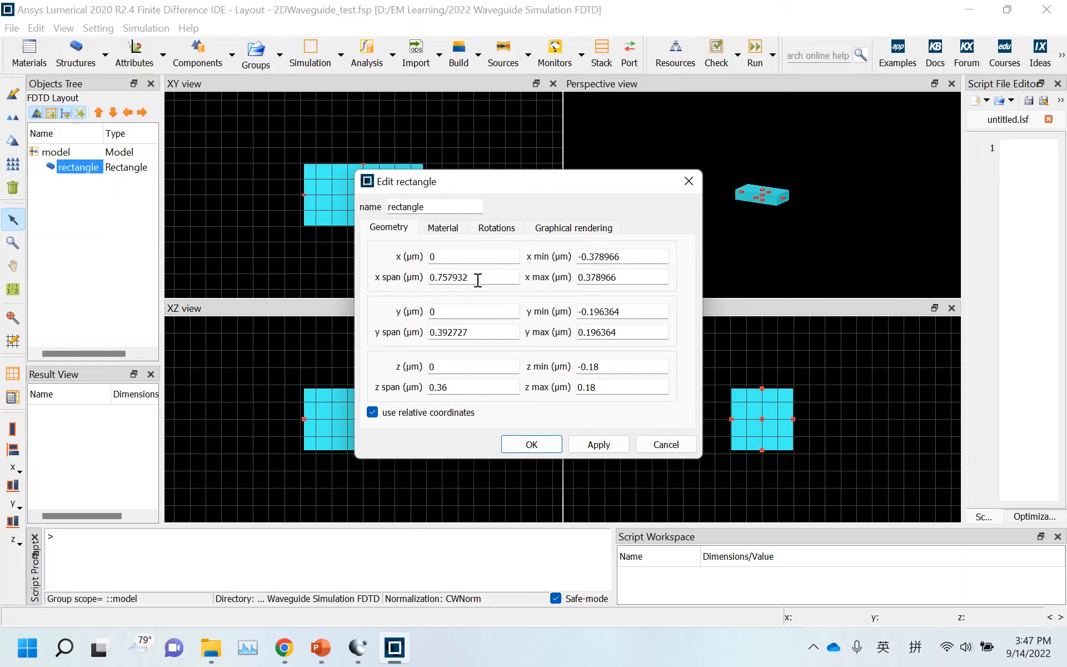
Set the rectangle's x span to 4 µm, y span to 1 µm and z span to 1 µm, and apply the geometry.
drag(494, 277, 421, 277)
text(4)
drag(491, 332, 404, 342)
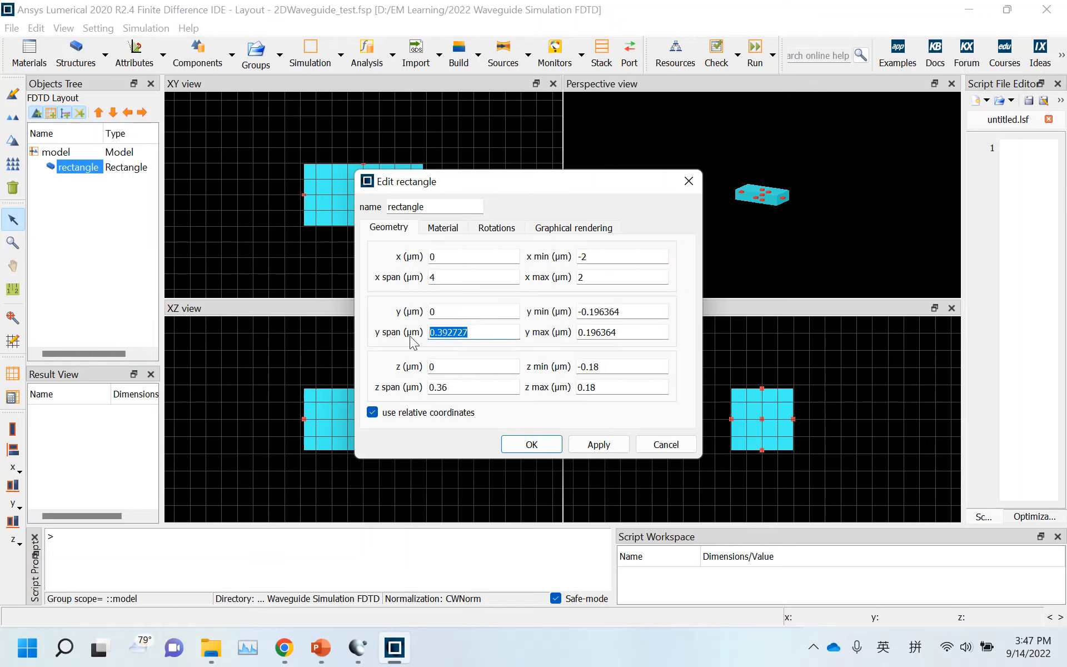
text(1)
click(483, 385)
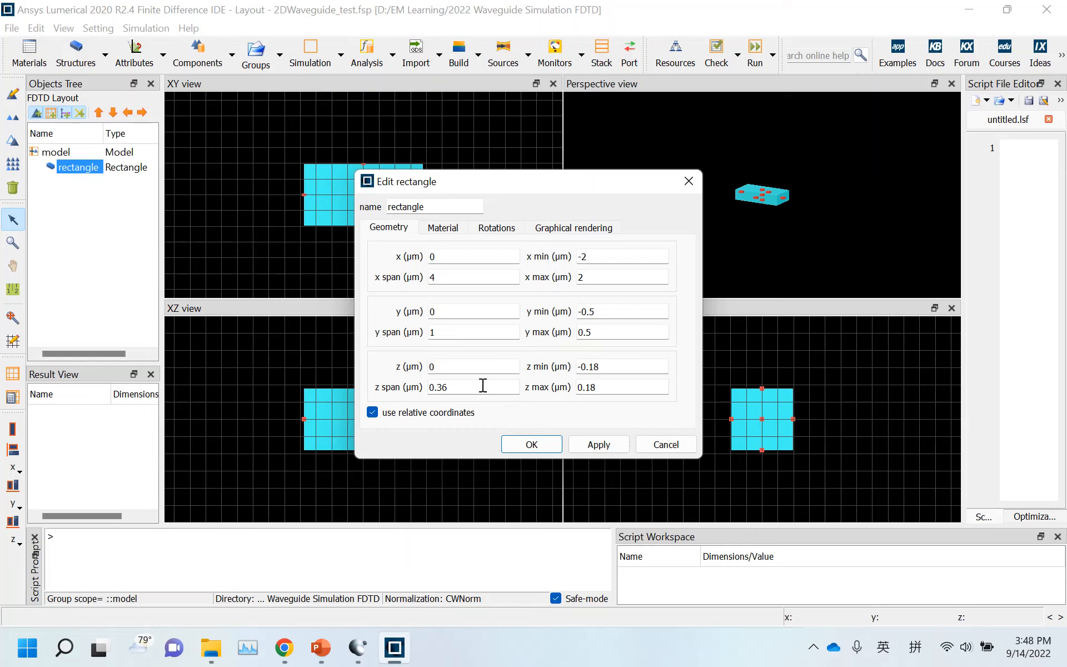
drag(483, 385, 407, 383)
text(1)
click(601, 447)
click(535, 443)
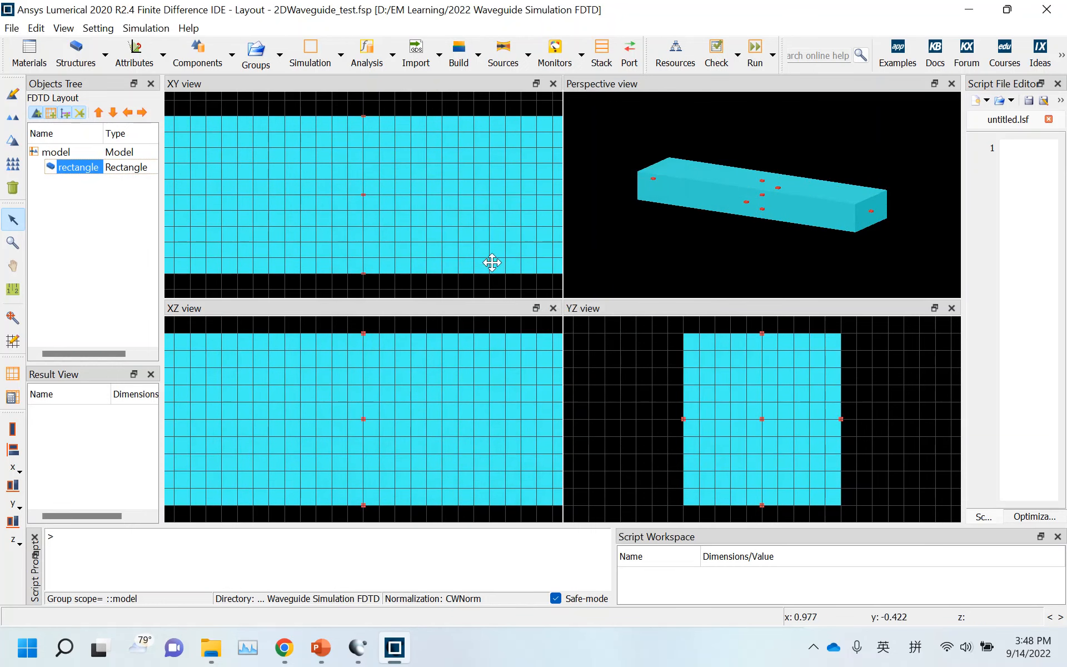
Add an FDTD simulation region to the model and set its dimension to 2D.
click(341, 56)
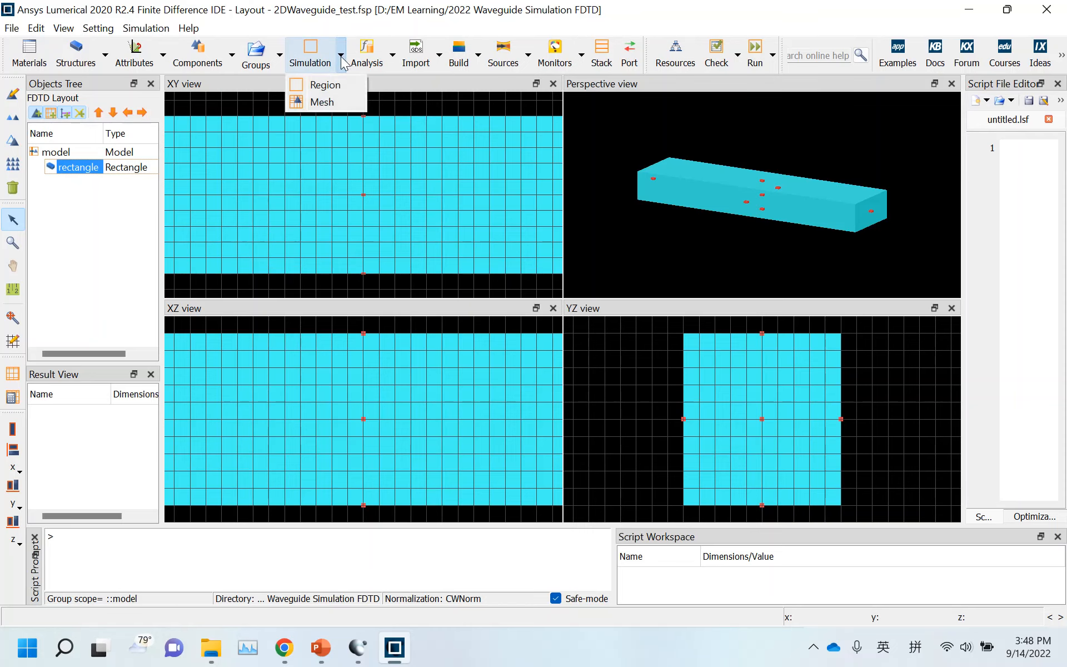
click(326, 85)
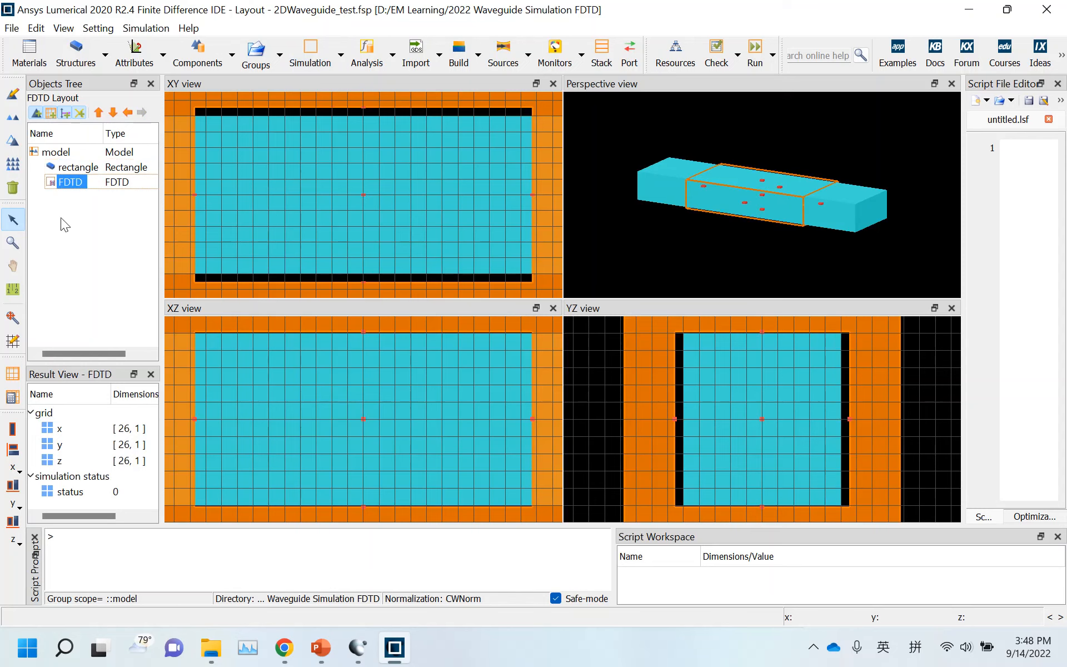
right_click(73, 183)
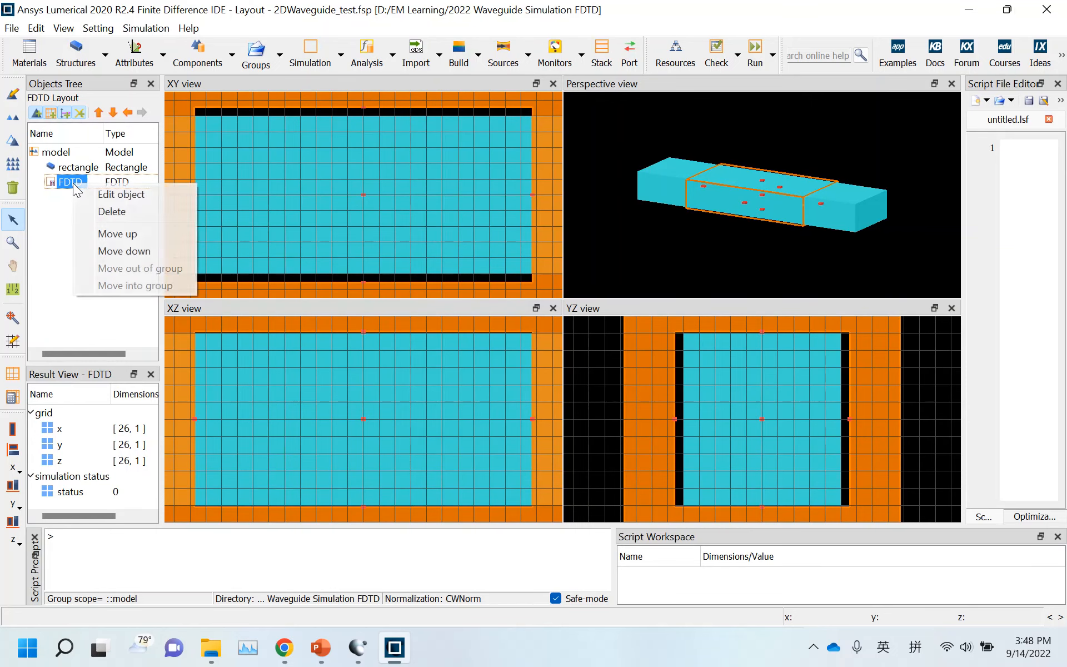
click(98, 192)
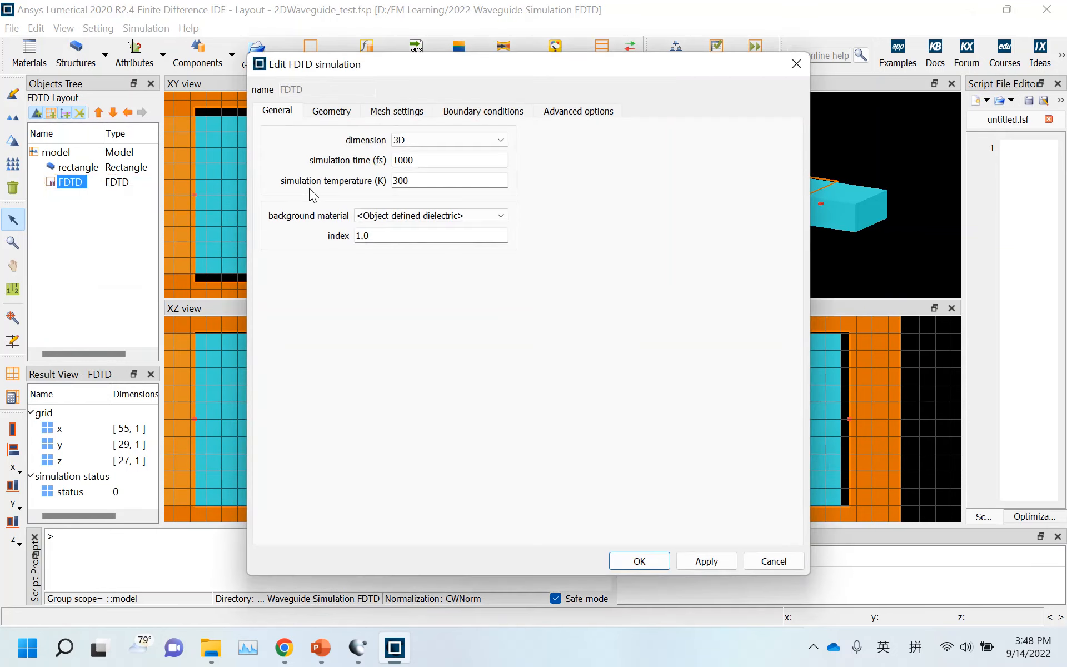
click(444, 146)
click(404, 164)
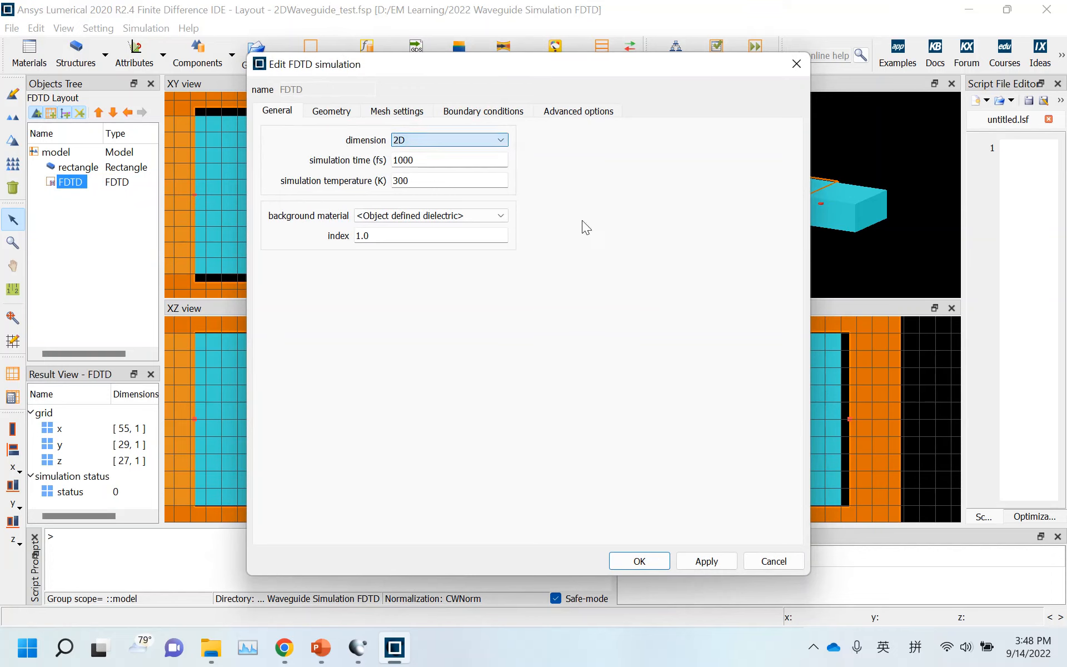
Set the FDTD region's x span to 4 µm and y span to 1 µm.
click(332, 111)
drag(377, 161, 285, 161)
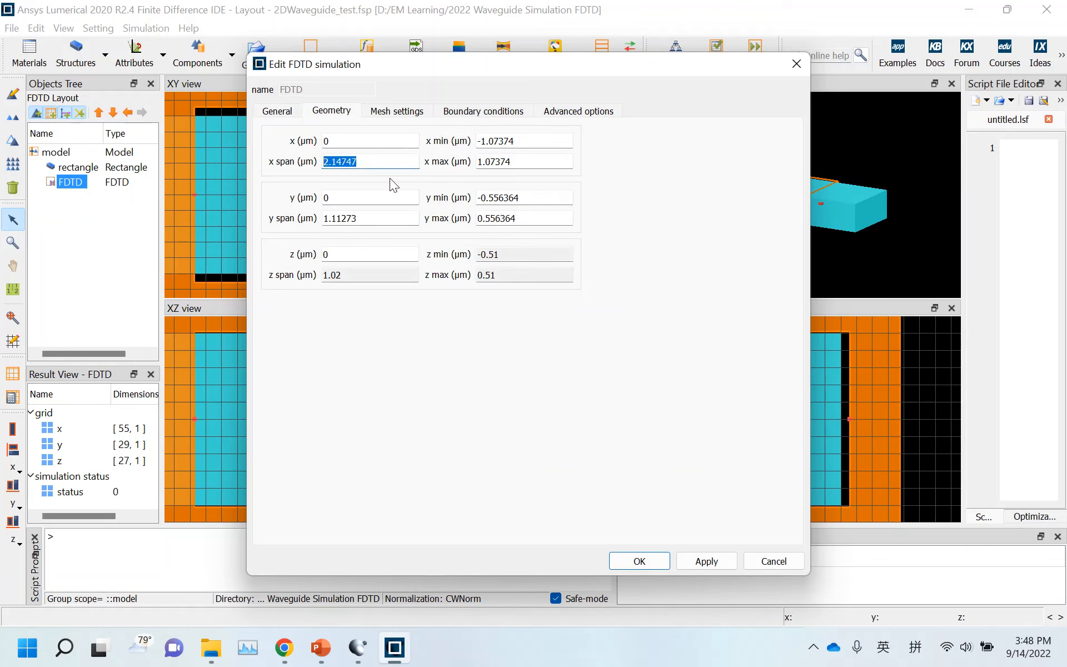
text(4)
drag(386, 216, 287, 225)
text(1)
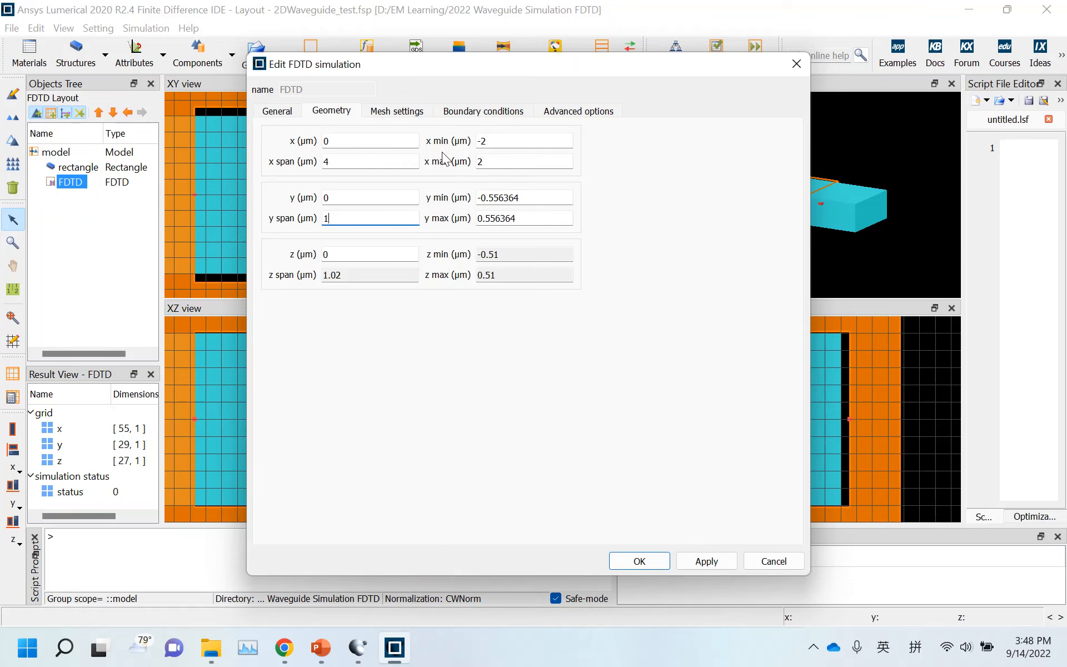
Set the FDTD region's y min and y max boundary conditions to Metal and apply the simulation settings.
click(480, 112)
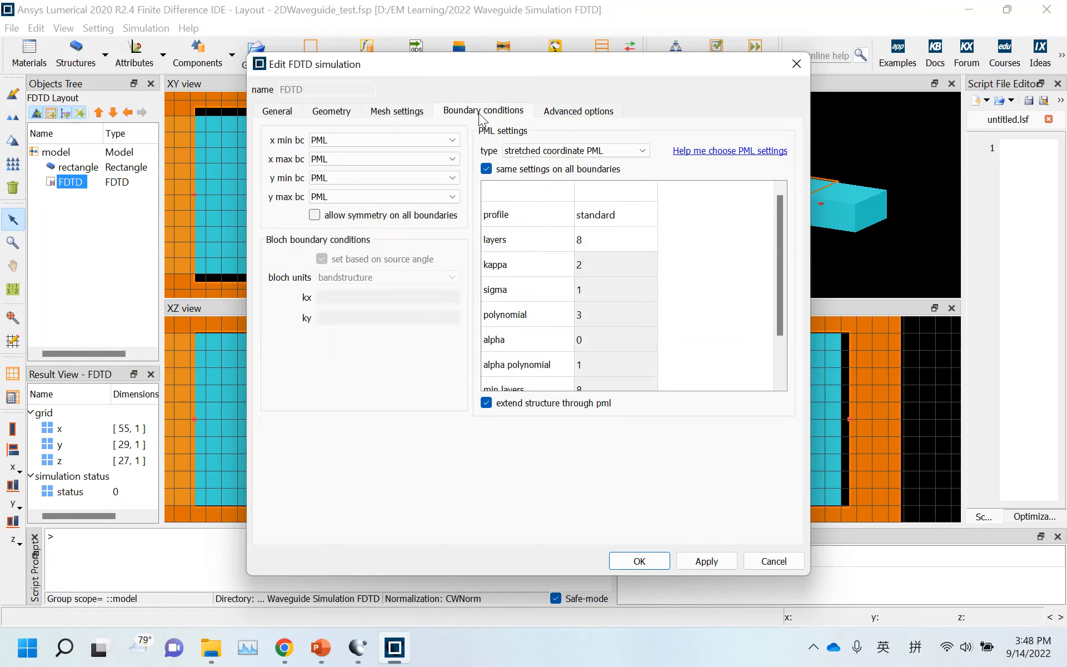
drag(536, 71, 777, 90)
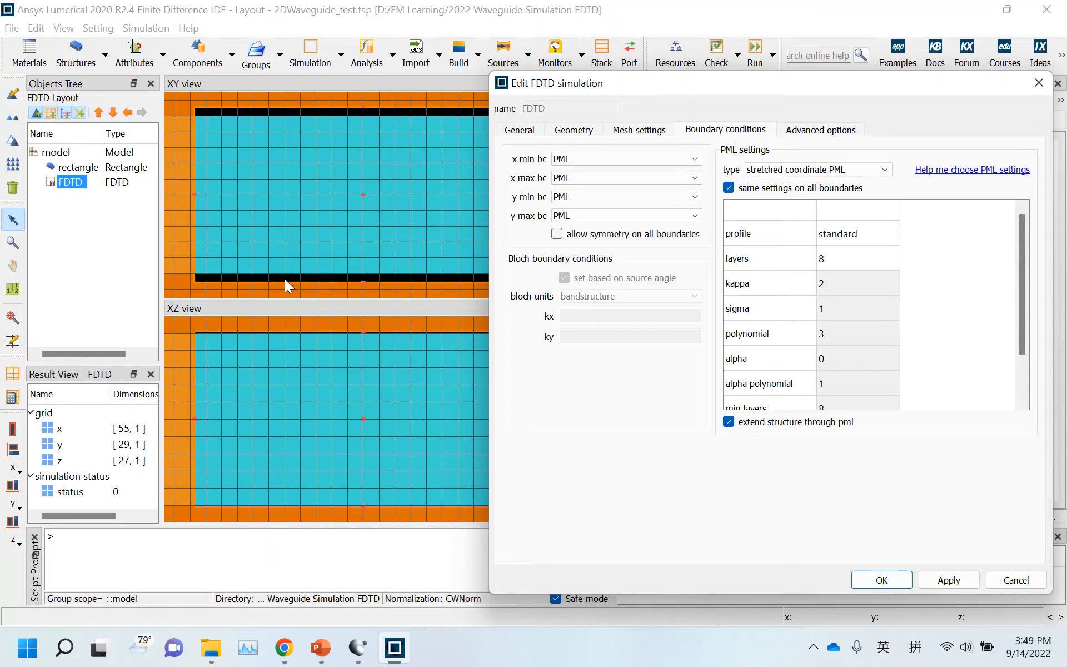
click(575, 197)
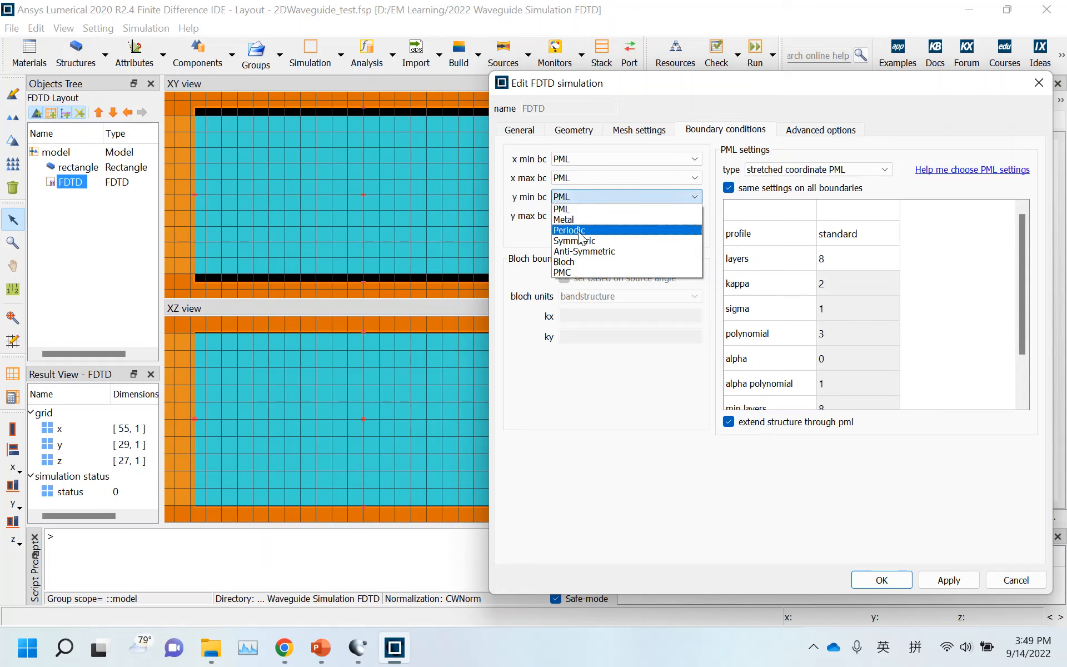
click(588, 221)
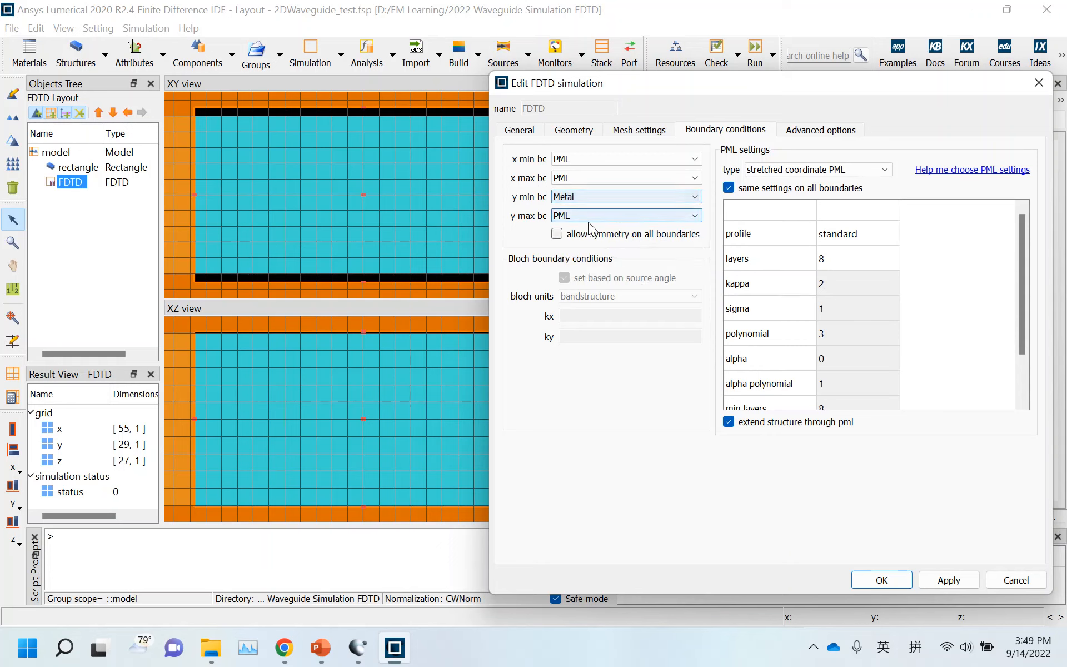
click(589, 220)
click(581, 233)
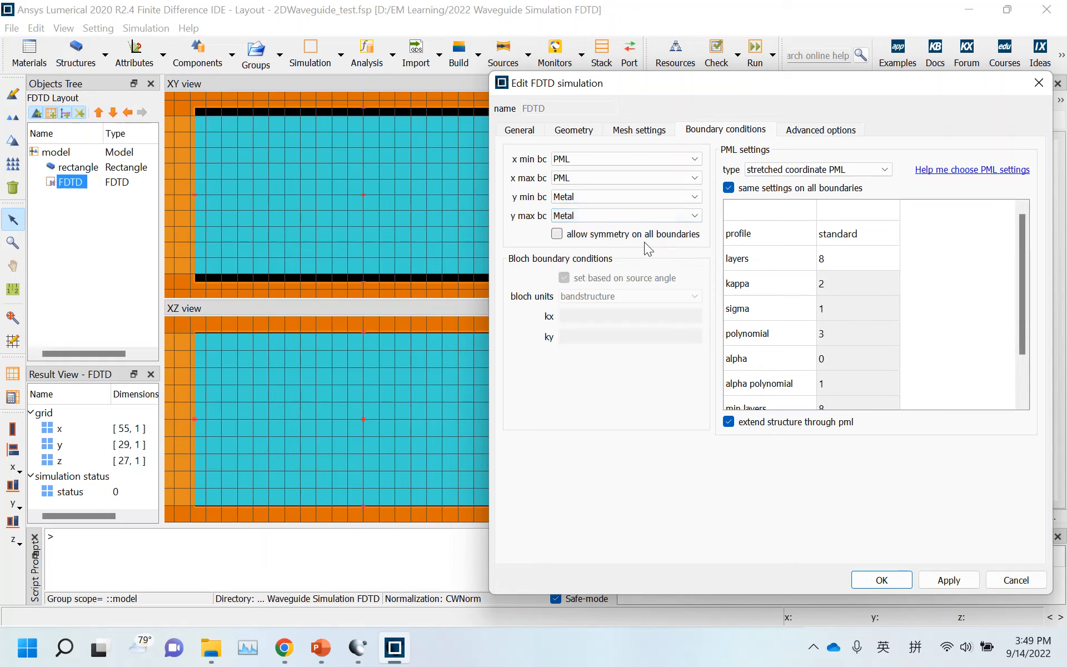
click(948, 579)
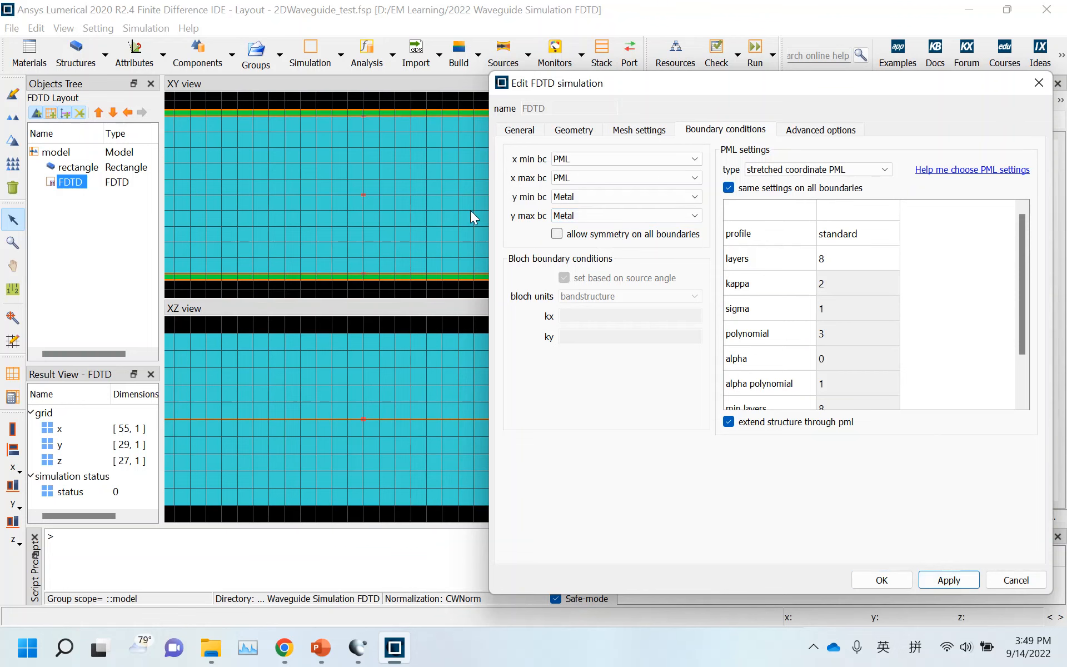
click(881, 579)
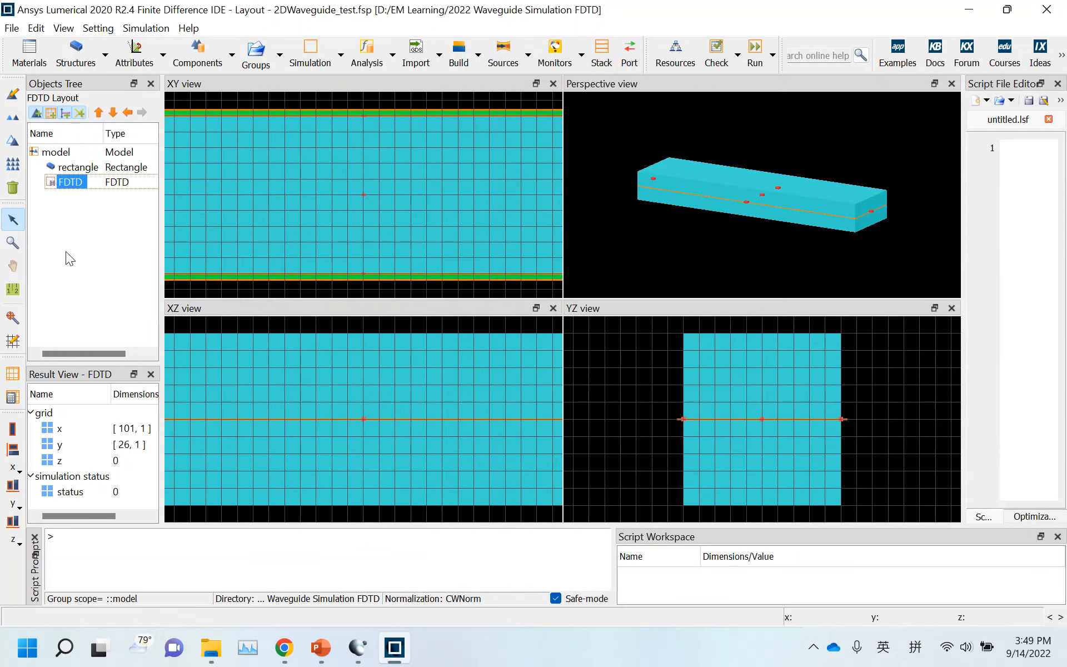
Set the refractive index of the rectangle's object defined dielectric material to 1 and apply it.
click(12, 319)
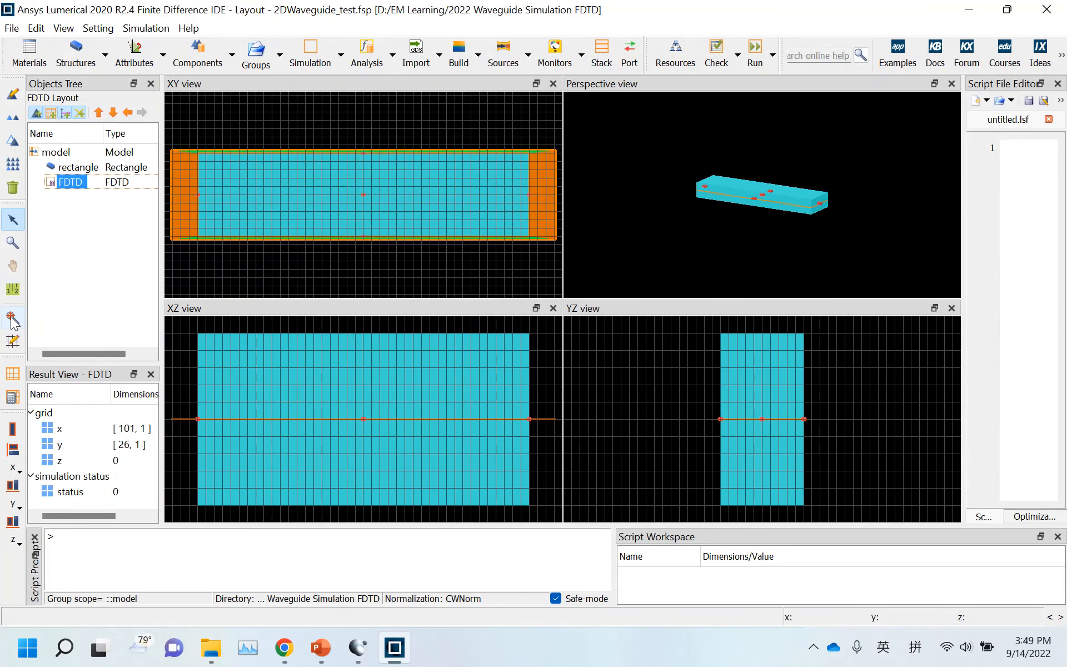
click(82, 207)
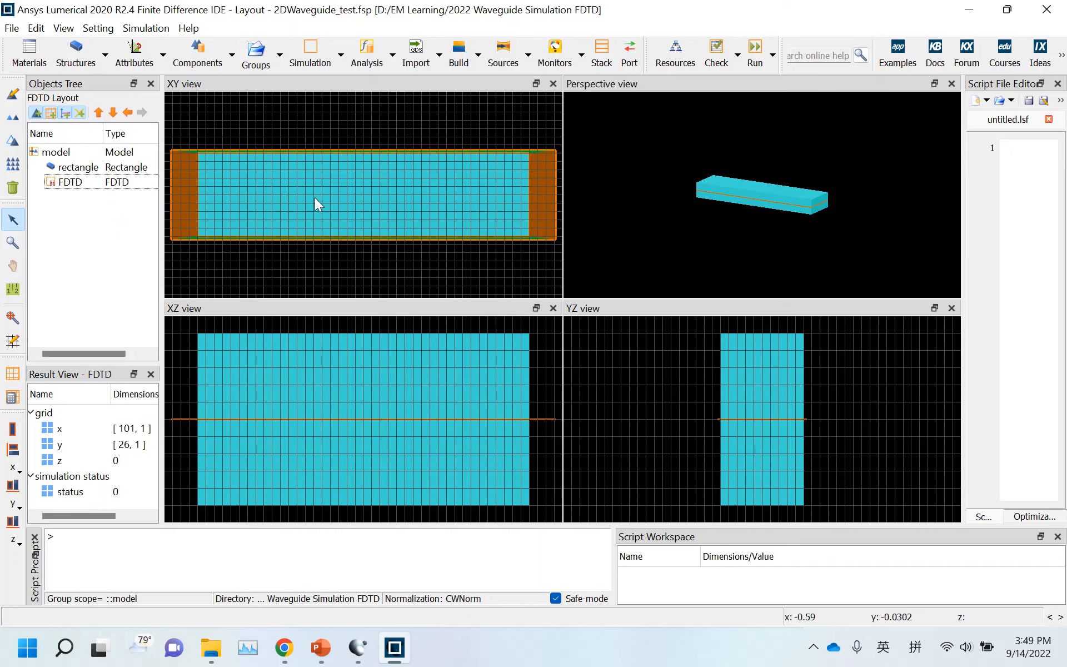
click(87, 169)
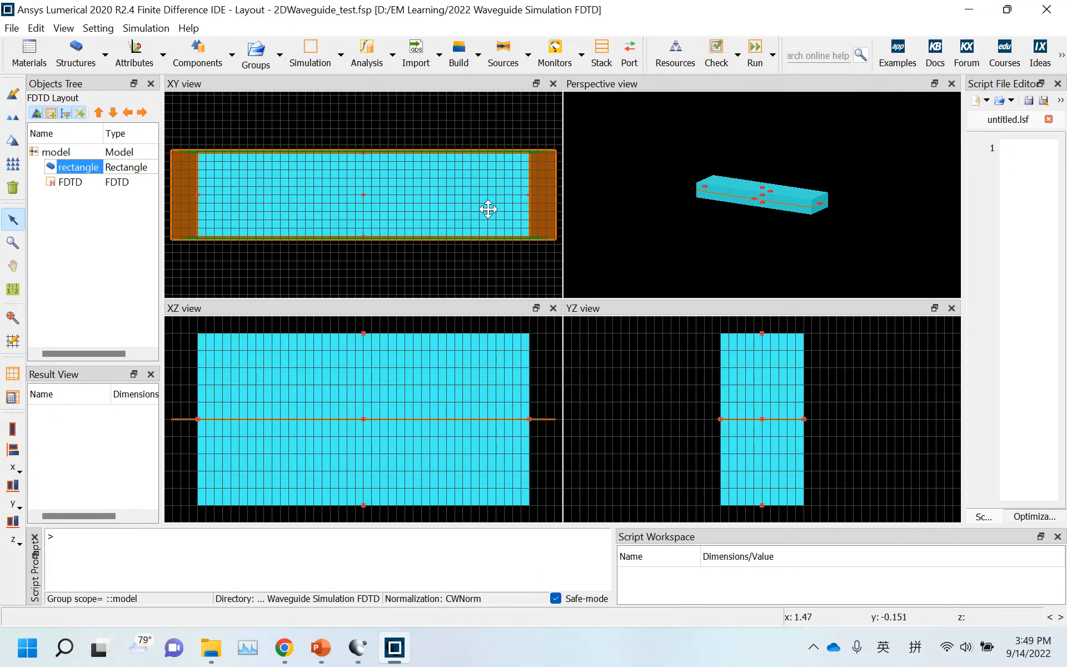
right_click(77, 171)
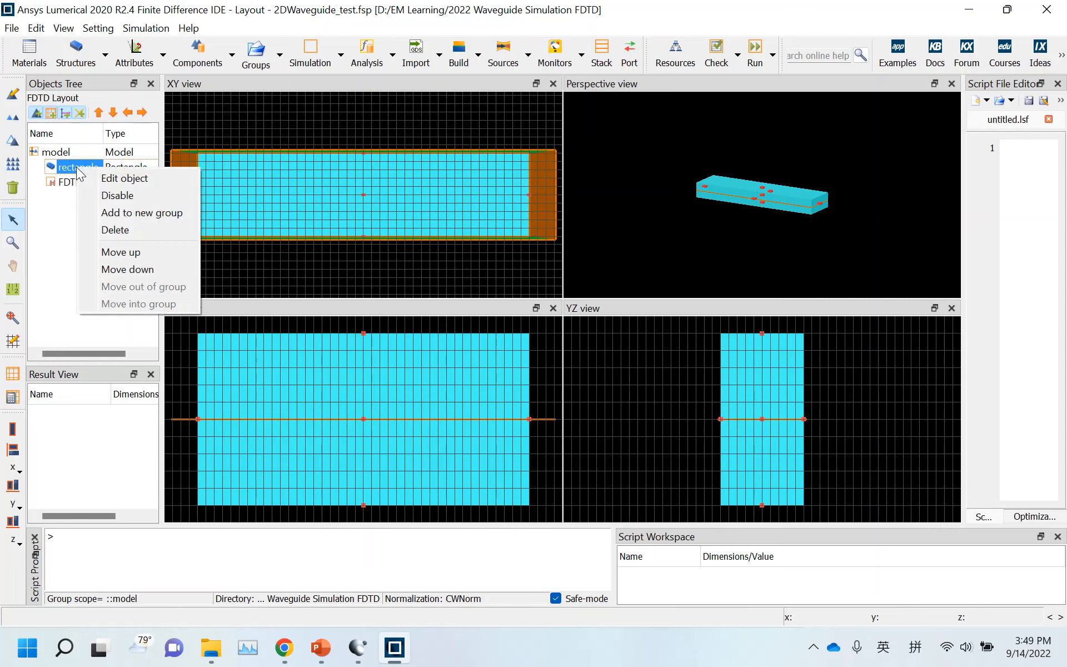
click(113, 175)
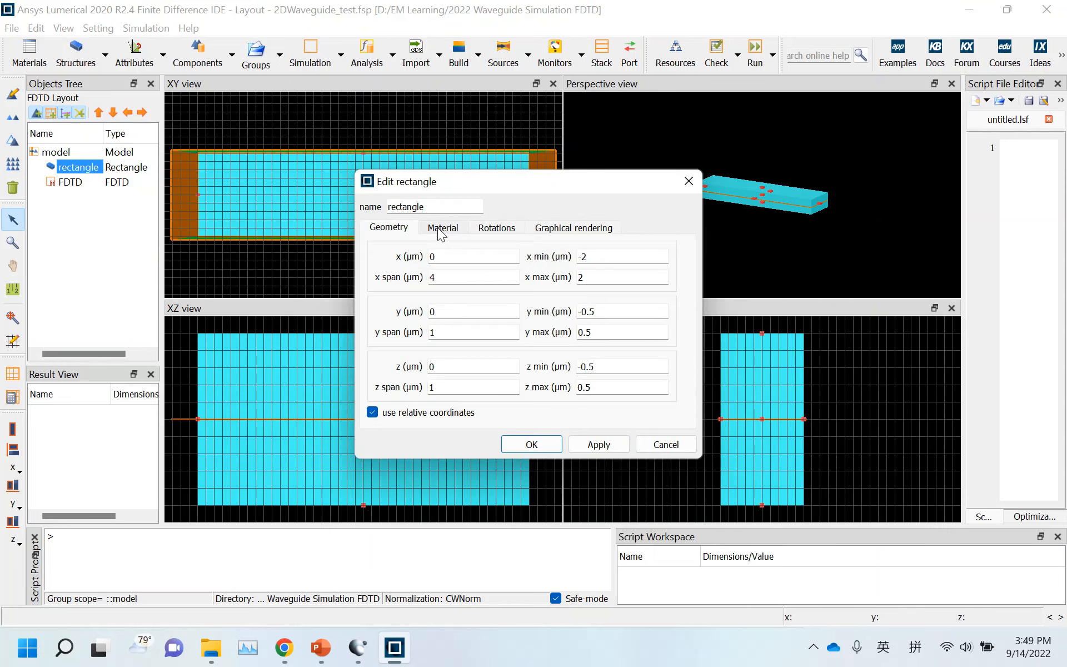
click(441, 228)
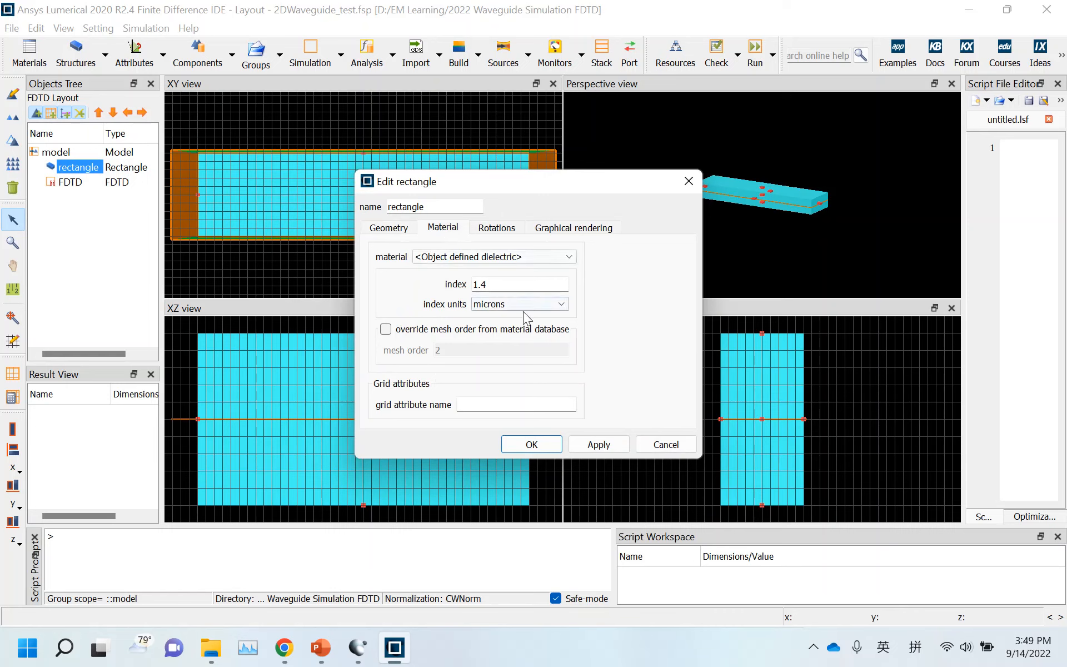
drag(533, 285, 453, 286)
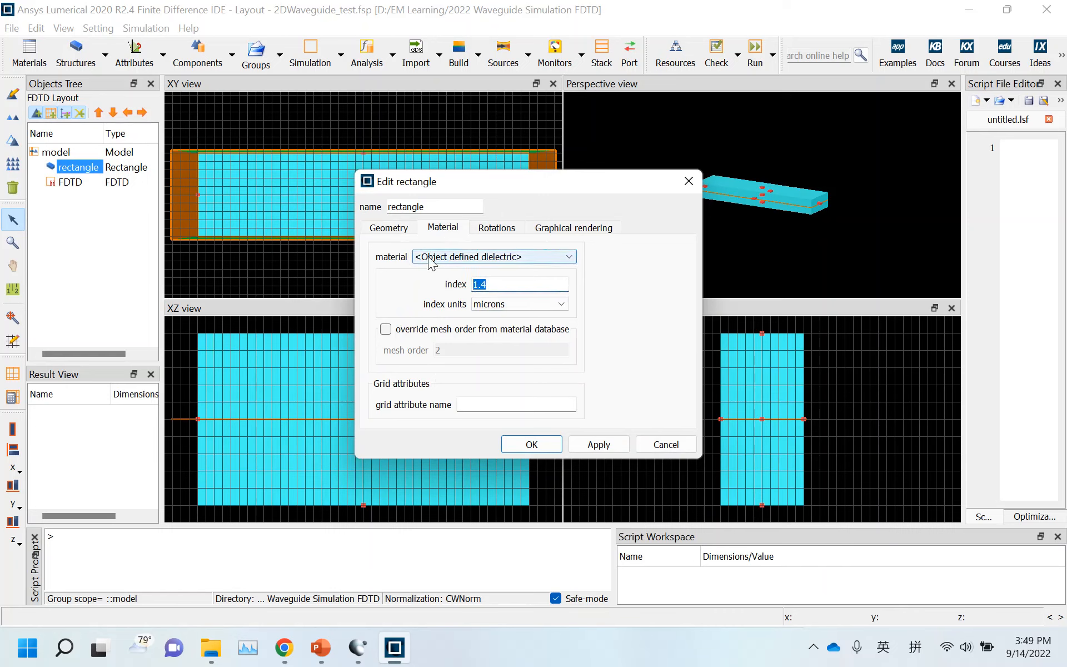
text(1)
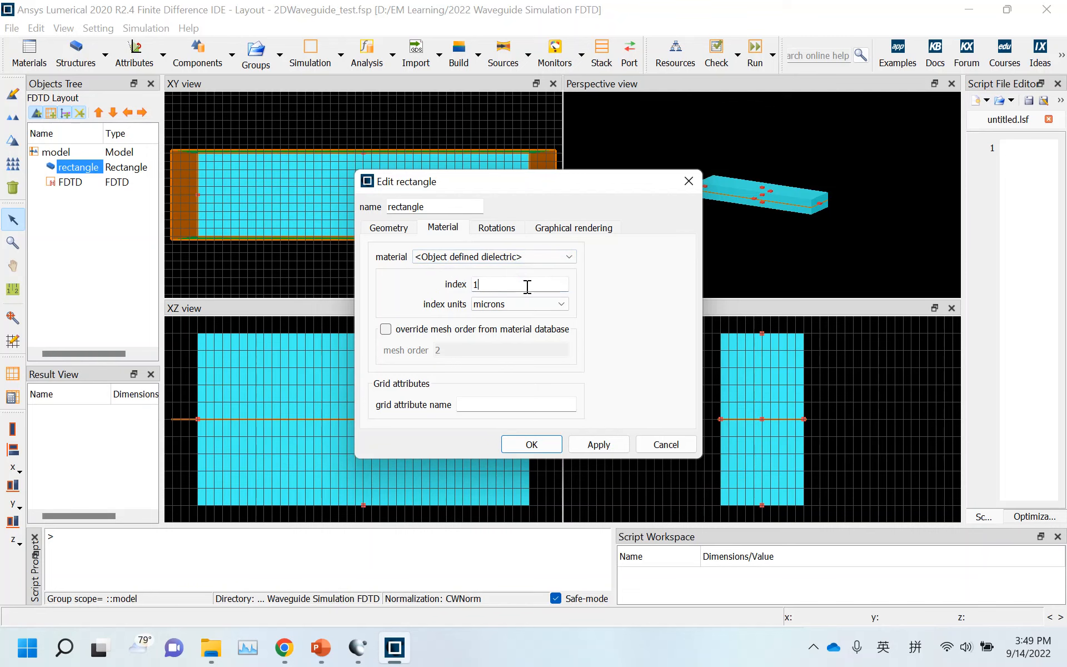
text(000)
double_click(509, 284)
text(-1)
drag(495, 288, 457, 286)
text(1)
click(595, 443)
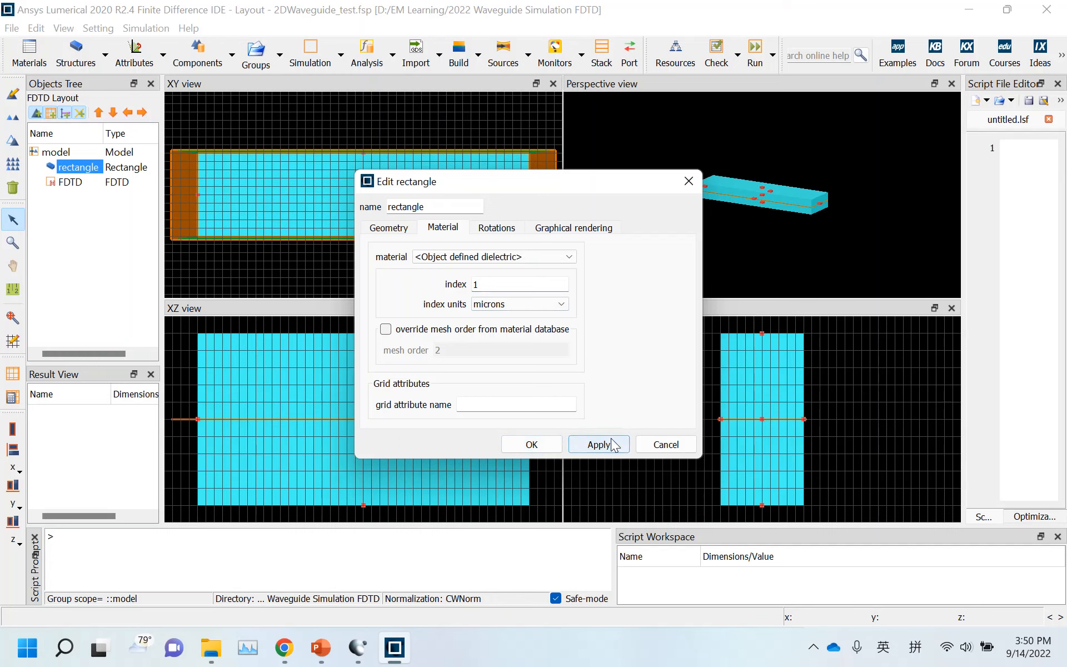
Close the rectangle's settings and add a mesh override region to the model.
click(532, 447)
click(101, 242)
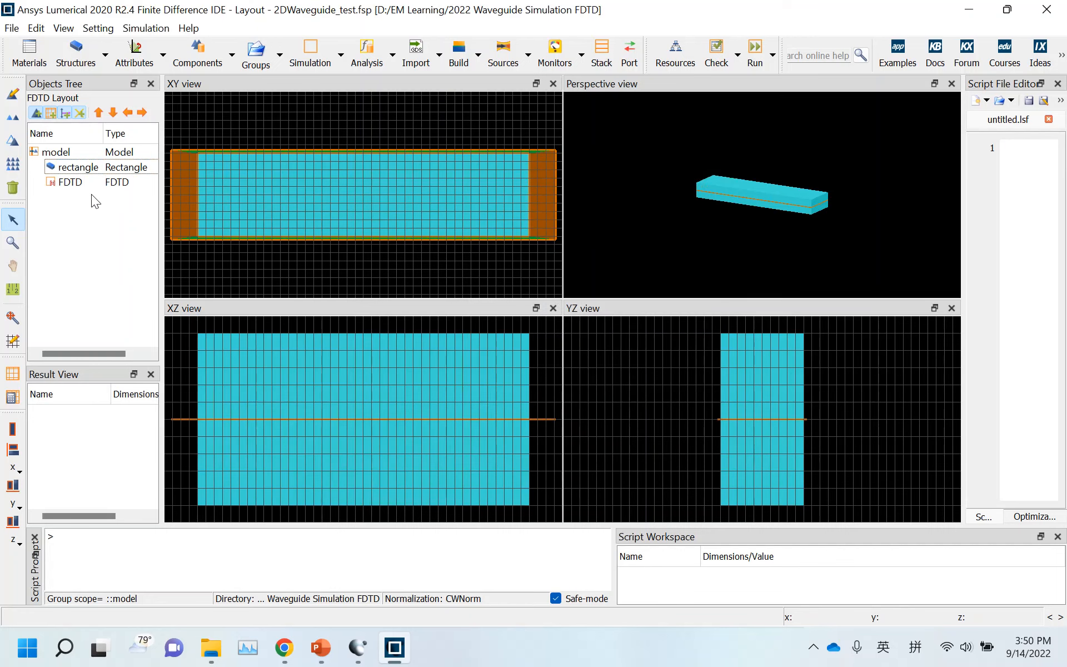
click(341, 58)
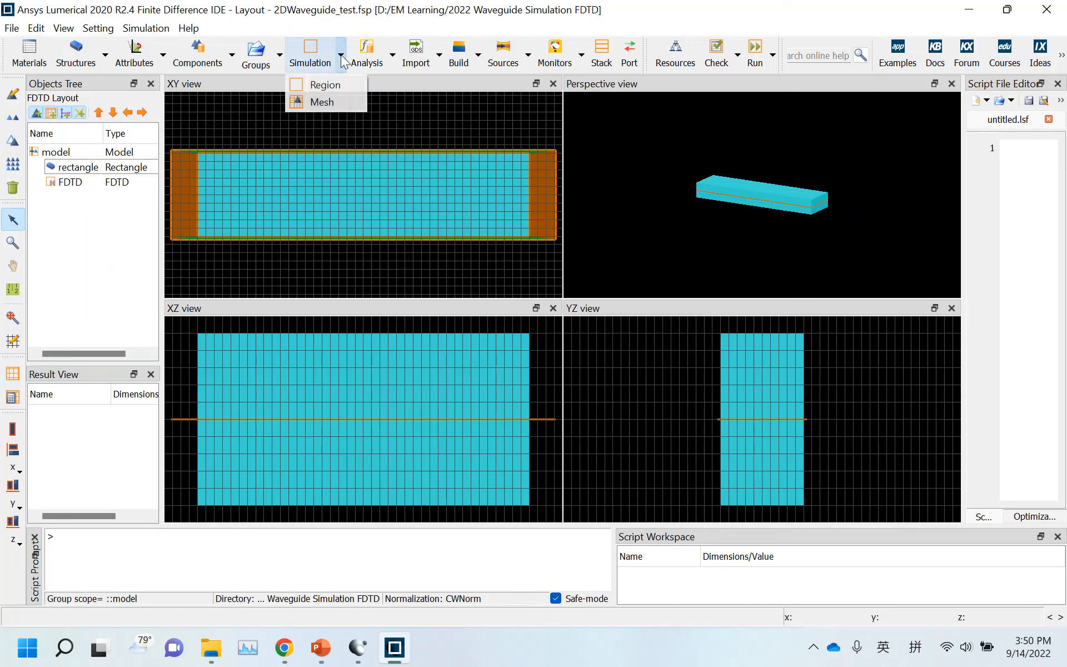
click(322, 103)
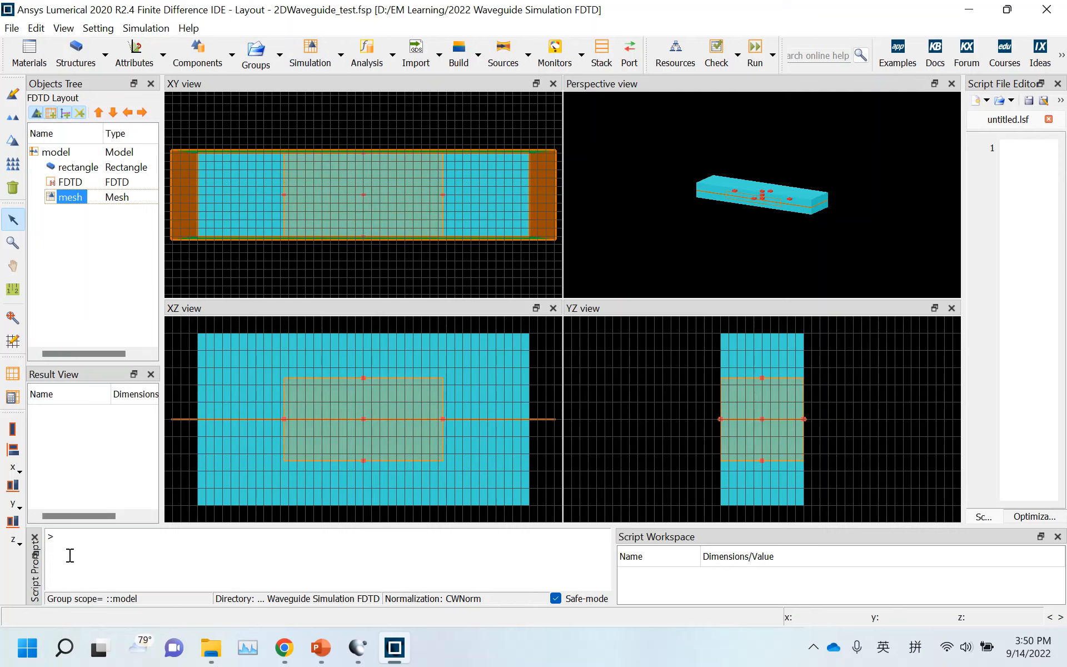
Create another mesh override region by running "addmesh;" at the script prompt, and delete that duplicate mesh.
drag(136, 524, 145, 443)
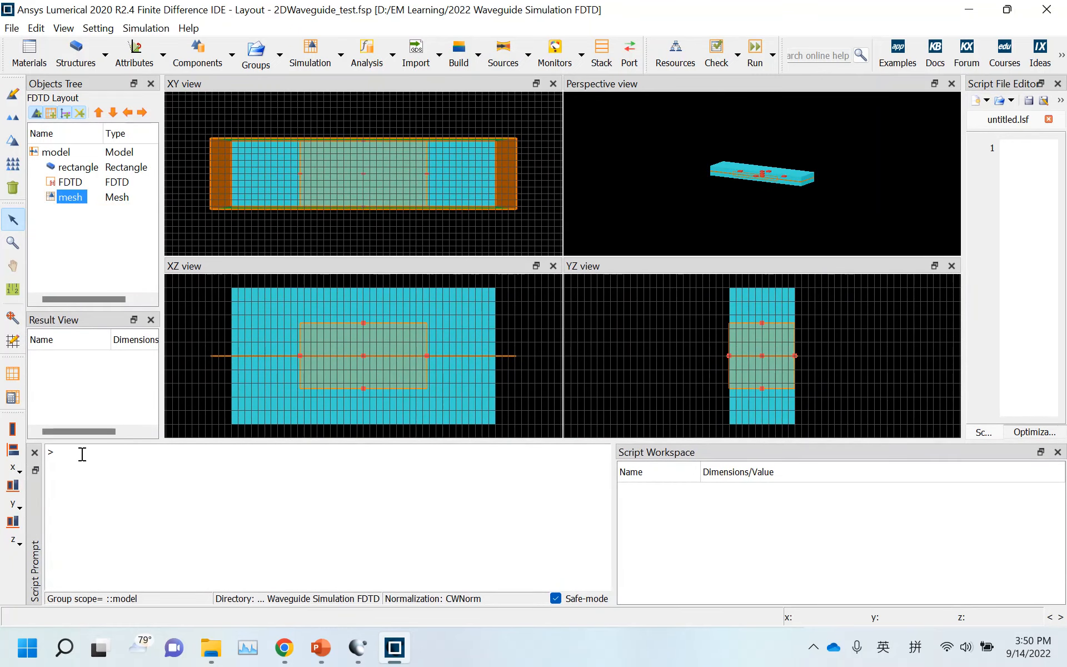
text(ad)
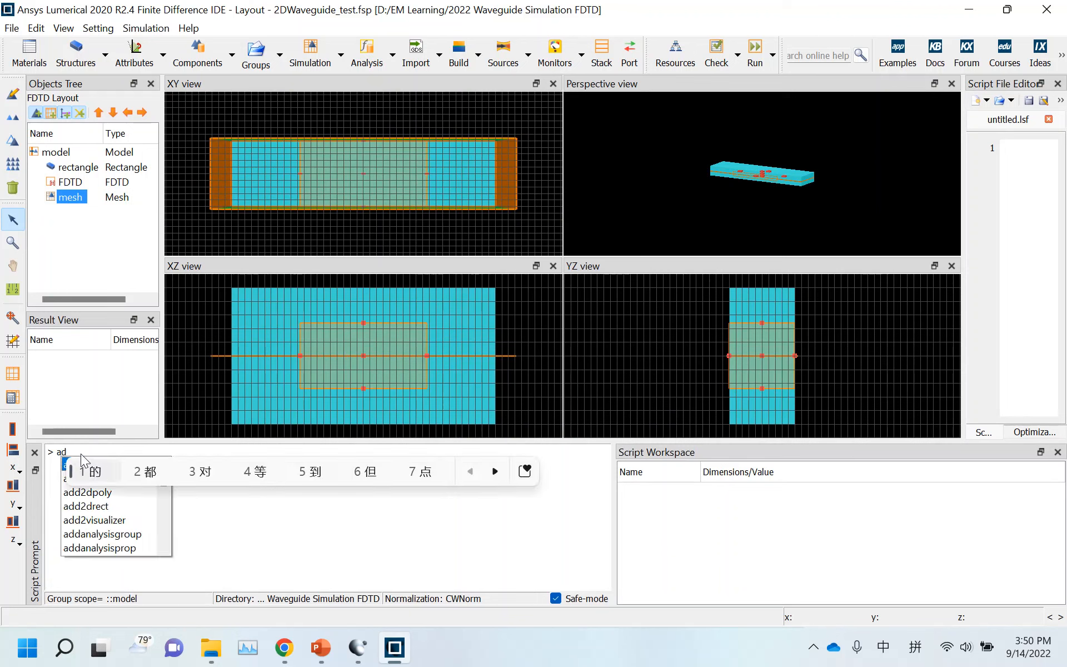
text(dmesh)
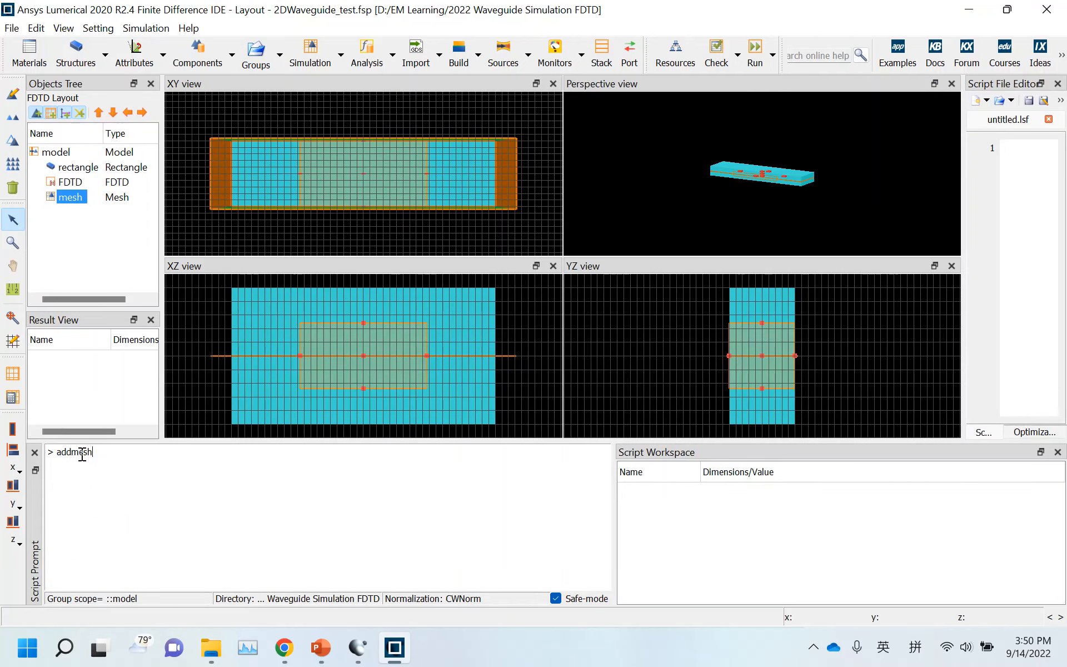
text(;)
key(Return)
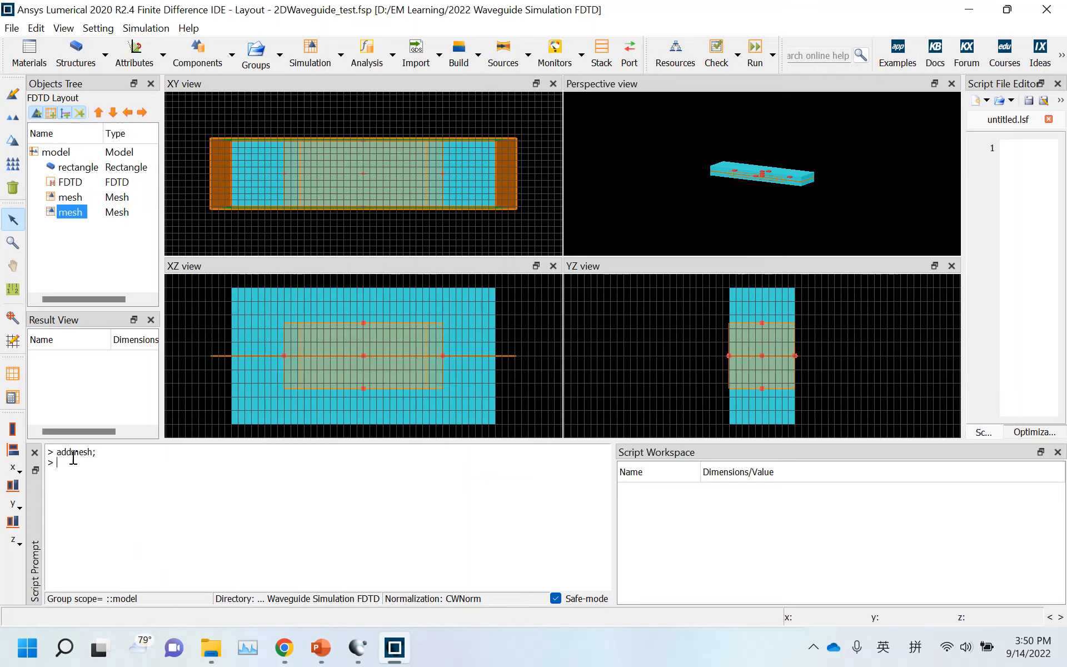
right_click(81, 213)
click(127, 275)
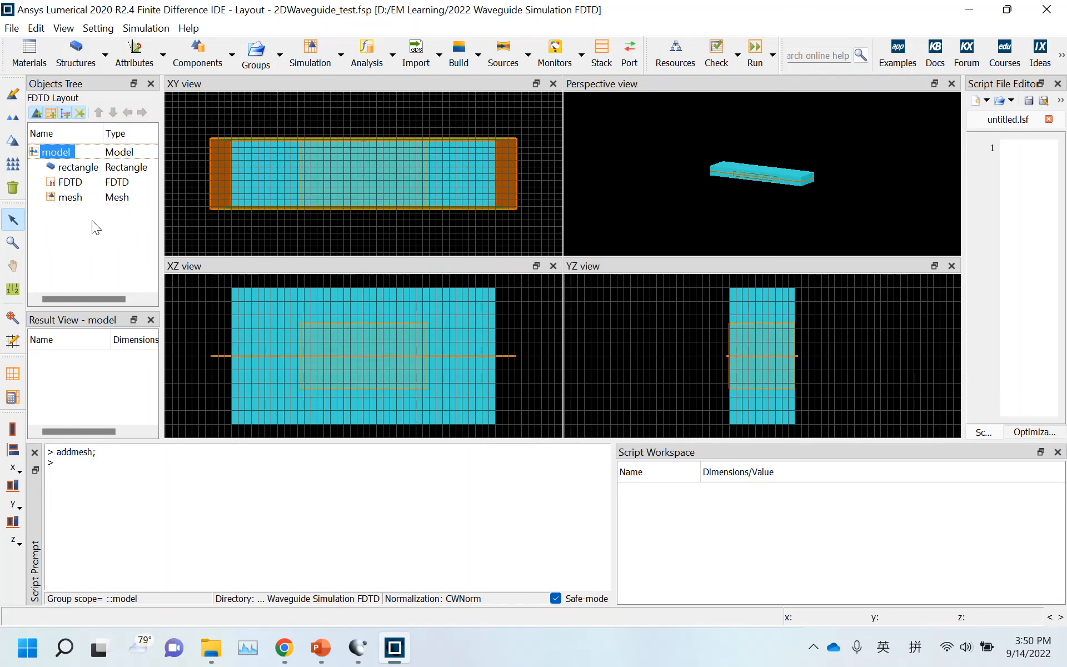
Open the mesh override region for editing and set its maximum mesh step dx to 0.01 µm.
click(70, 198)
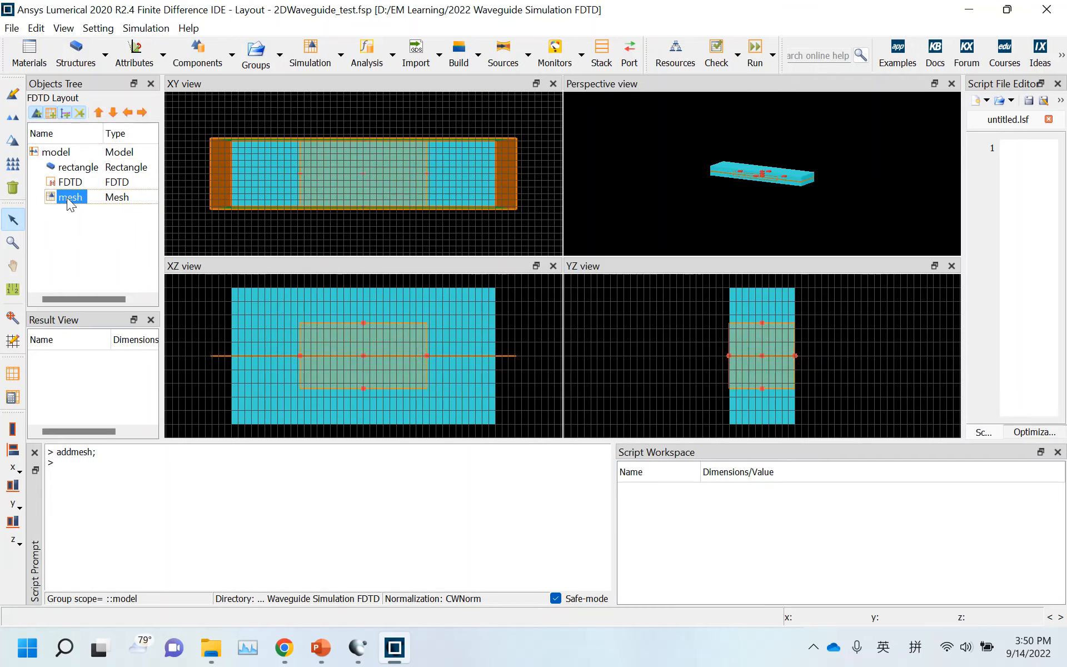
right_click(67, 197)
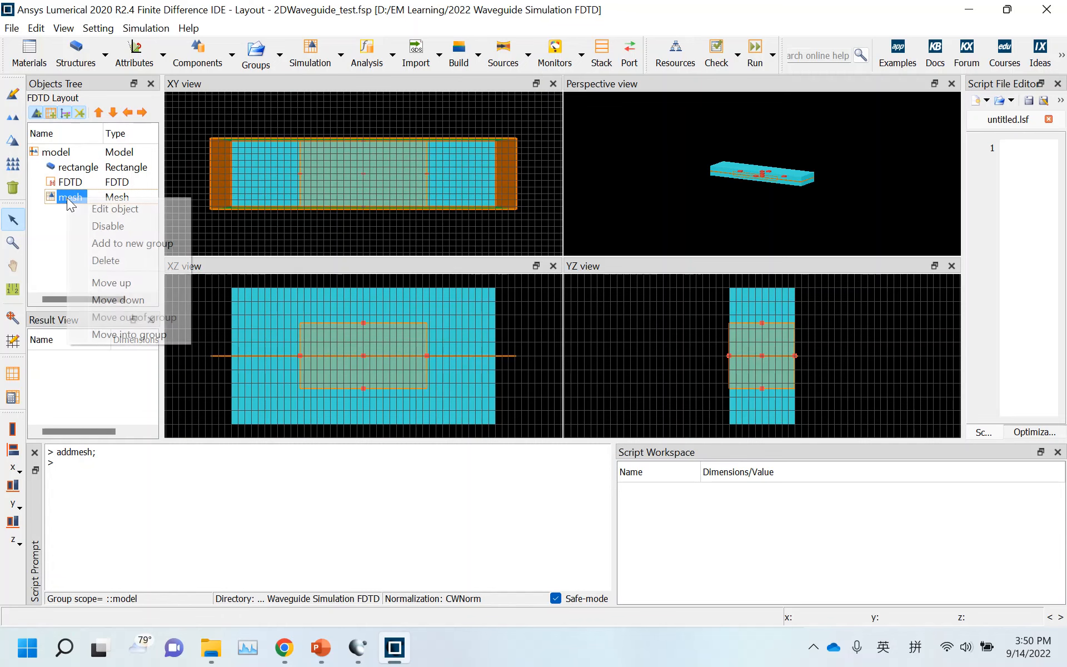
click(146, 210)
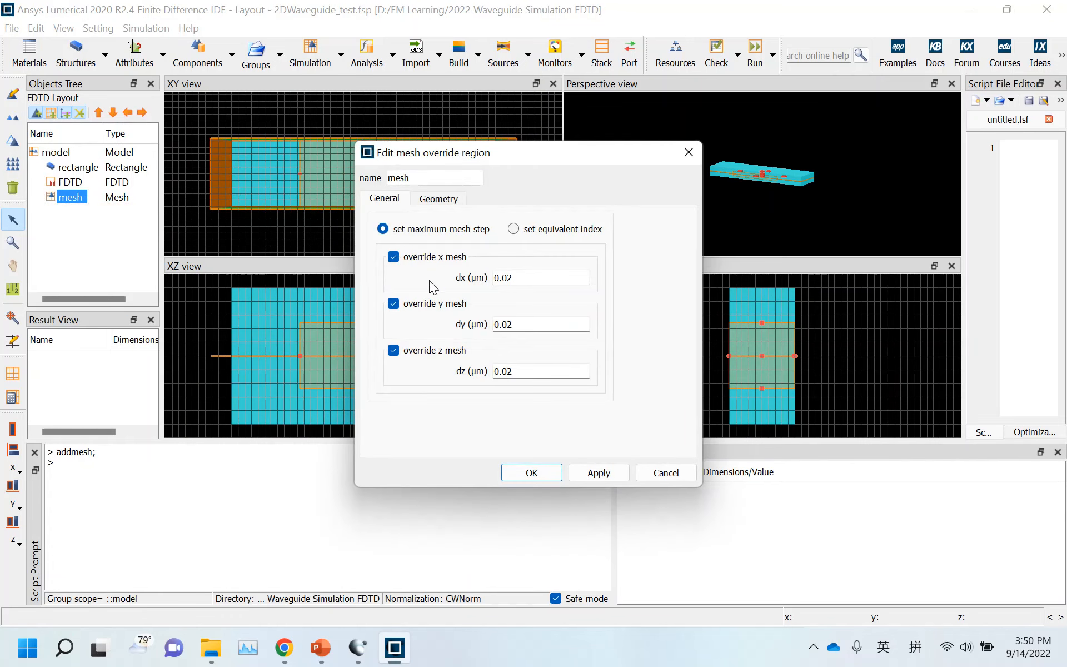
click(534, 280)
key(BackSpace)
key(BackSpace)
text(1)
key(BackSpace)
text(01)
Set the mesh override region's dy and dz steps to 0.01 µm and apply the settings.
click(549, 330)
key(BackSpace)
text(1)
click(546, 373)
key(BackSpace)
text(1)
click(607, 471)
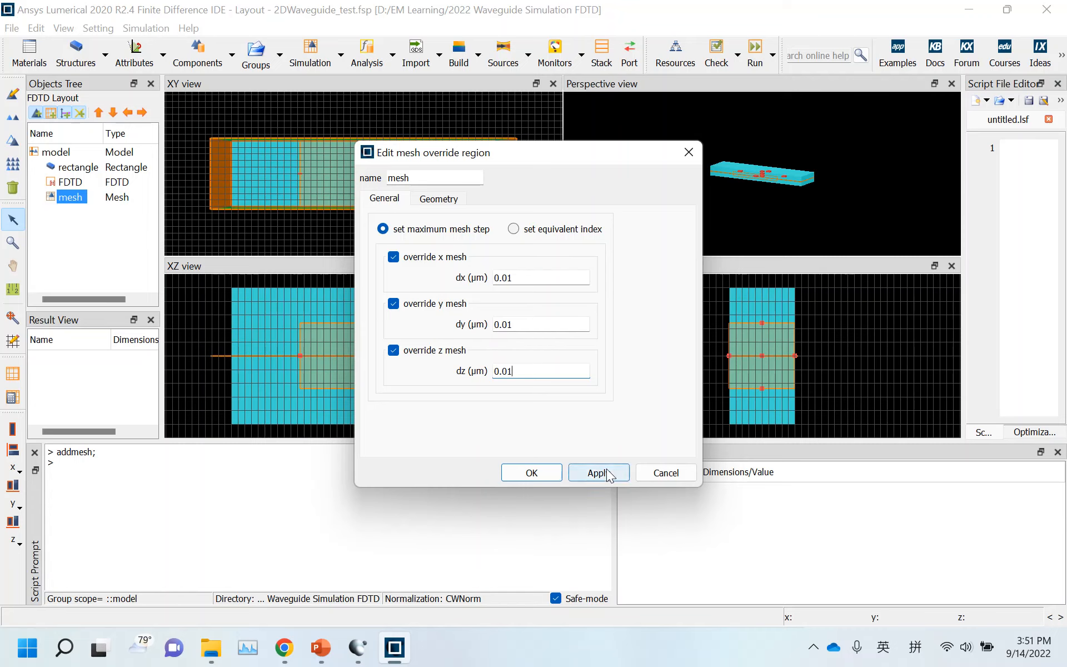
Set the mesh override region's x span to 6 µm and y span to 2 µm, and apply them.
click(442, 202)
click(473, 276)
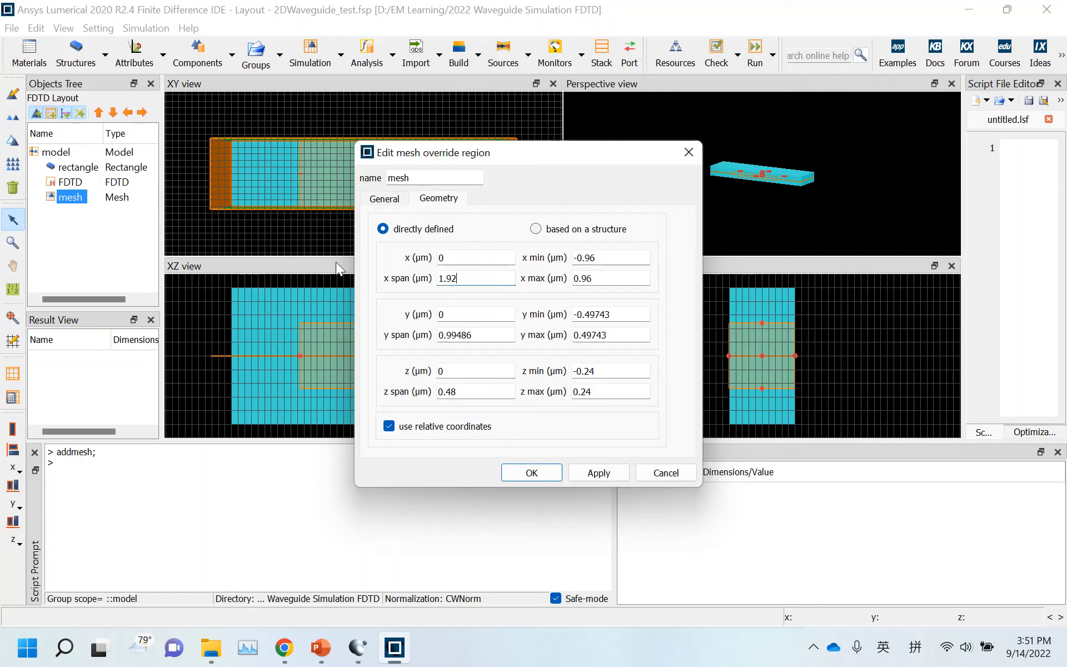
drag(486, 278, 422, 279)
text(6)
click(494, 335)
drag(394, 350, 380, 338)
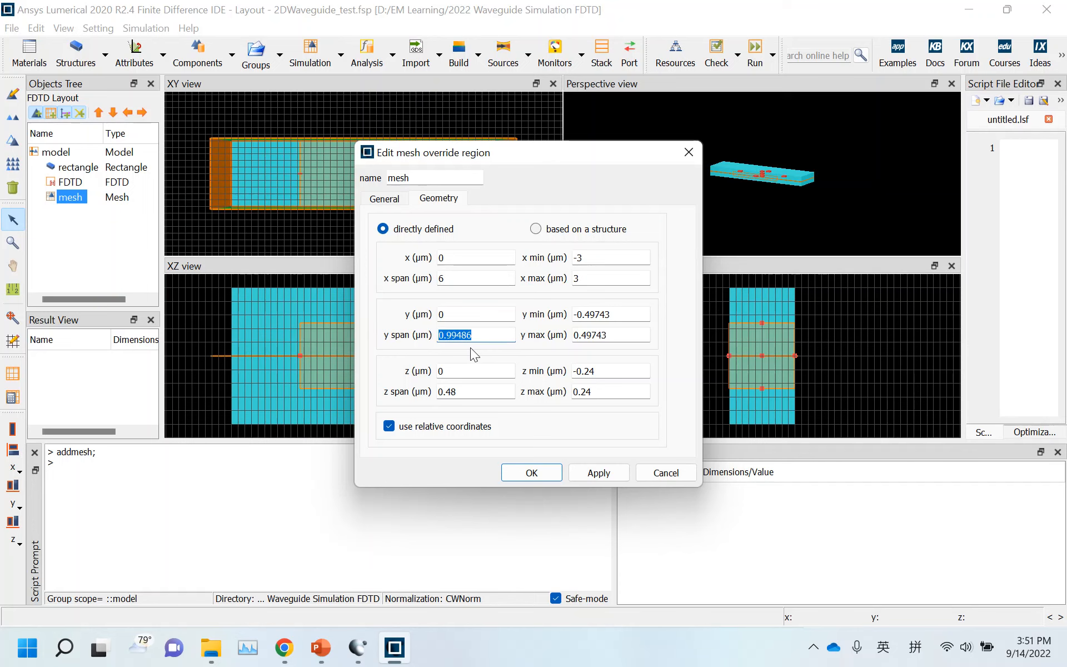
text(2)
click(598, 473)
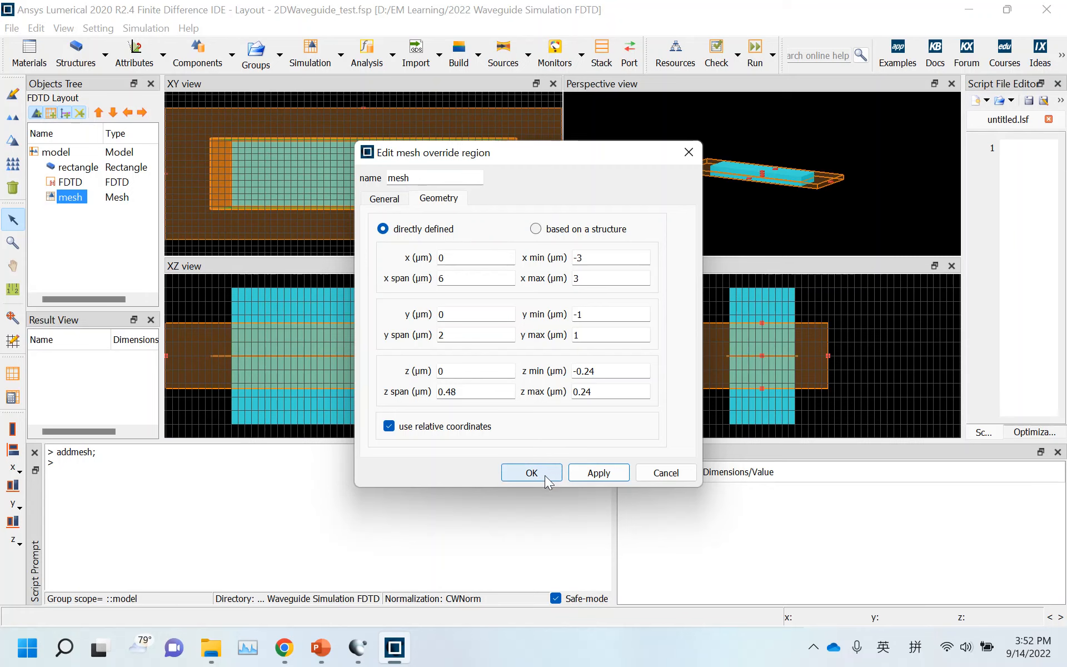
Set the mesh override region's z span to 1 µm and confirm its settings.
drag(489, 393, 441, 393)
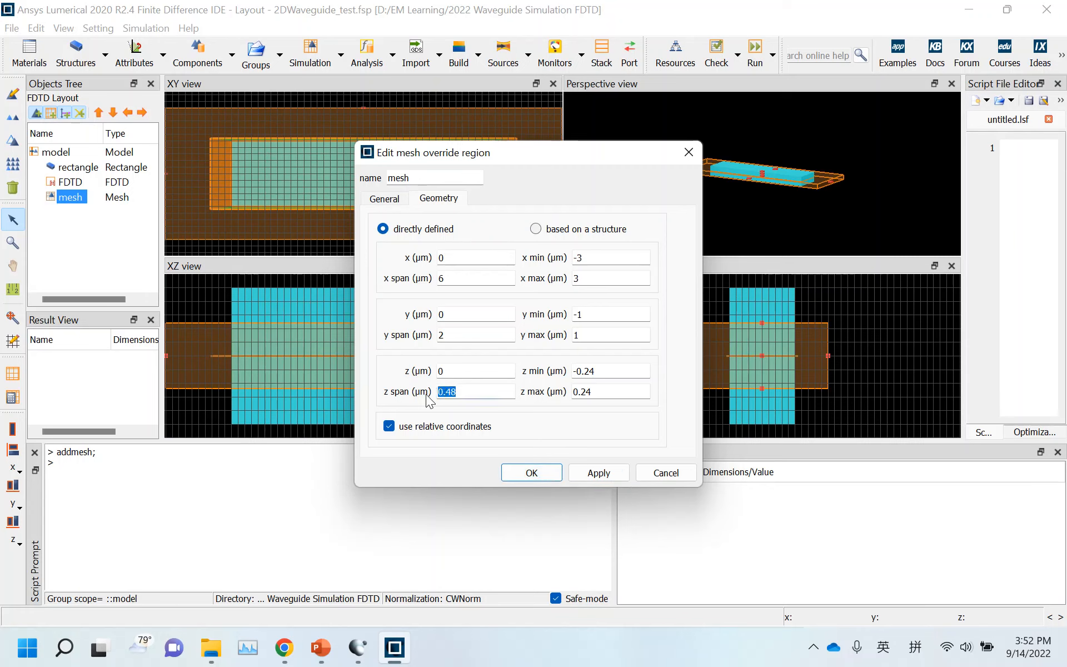
text(1)
click(598, 472)
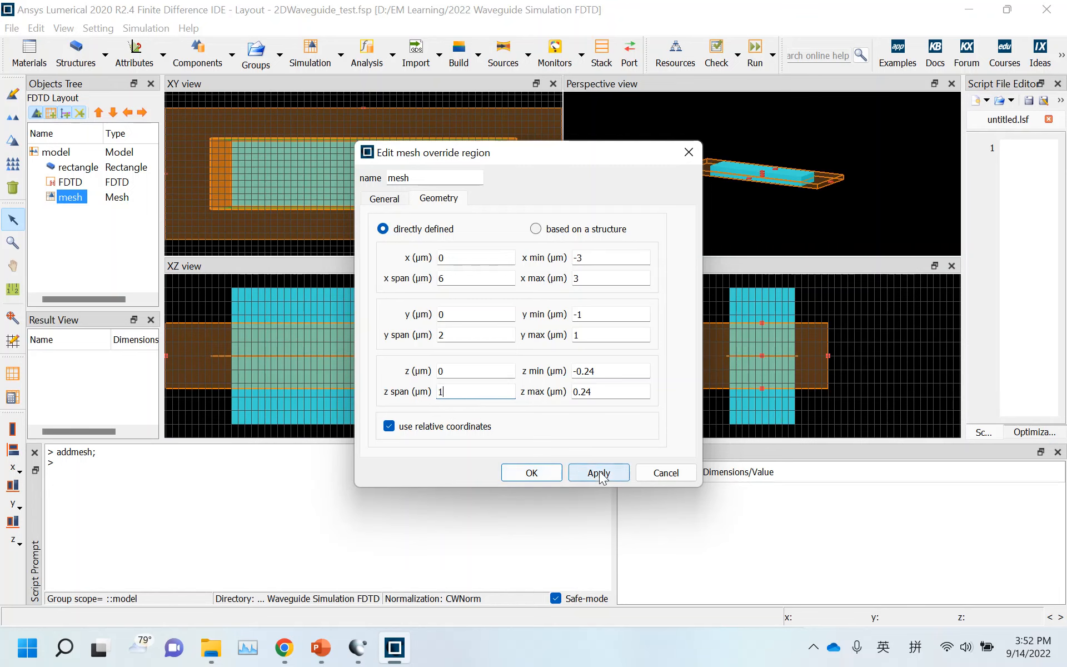
click(529, 473)
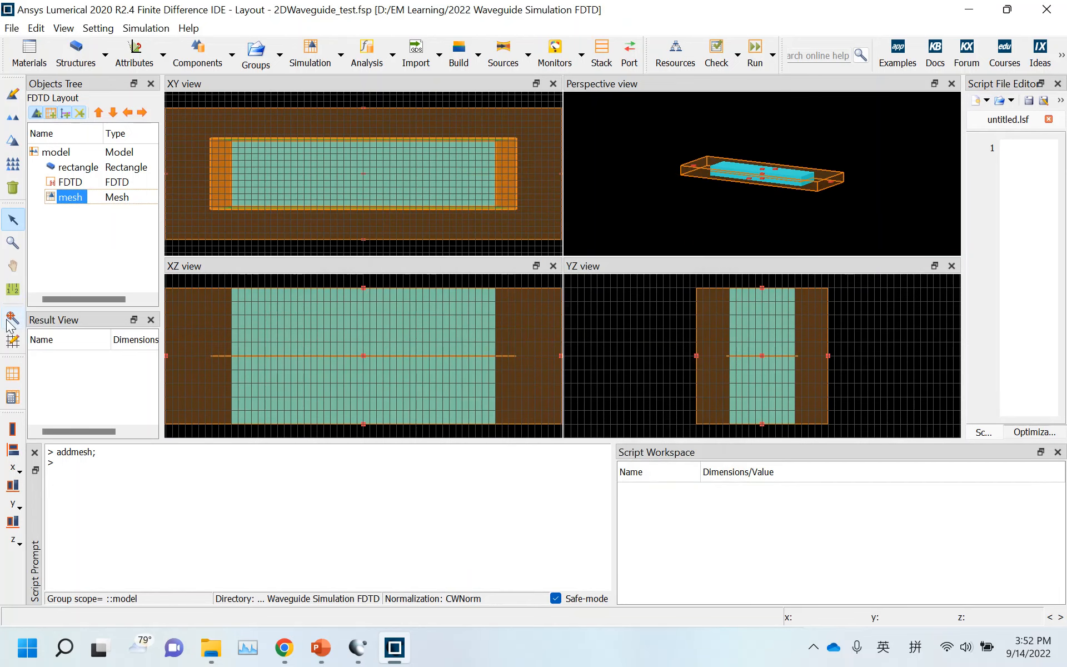
Display the simulation mesh and examine its grid cells up close in the XY view, then hide the mesh again.
click(13, 318)
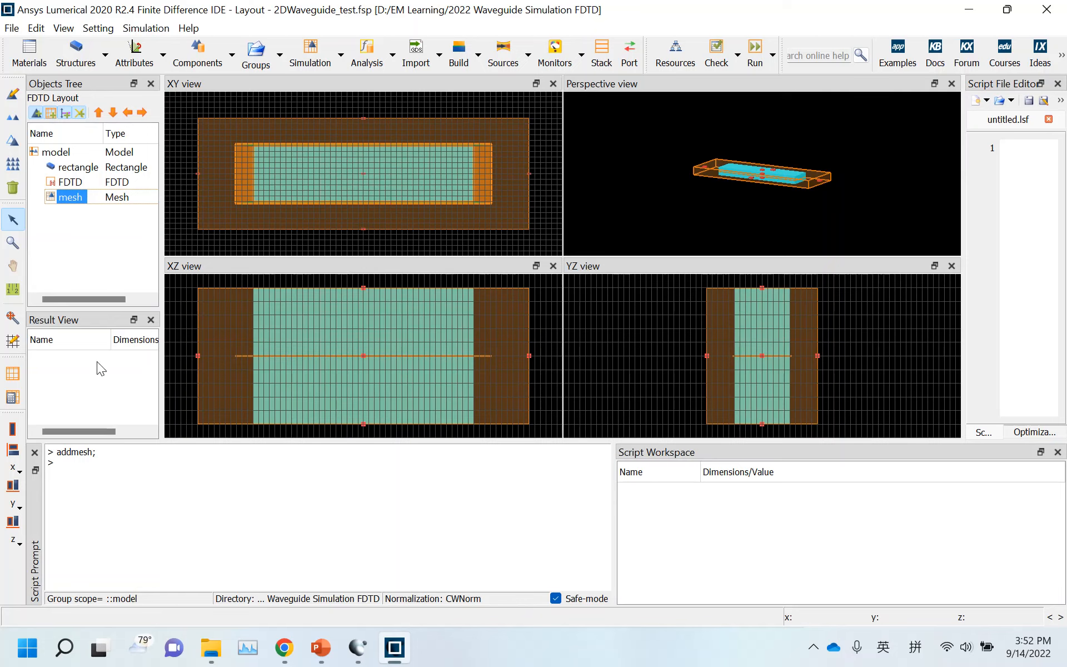
click(12, 375)
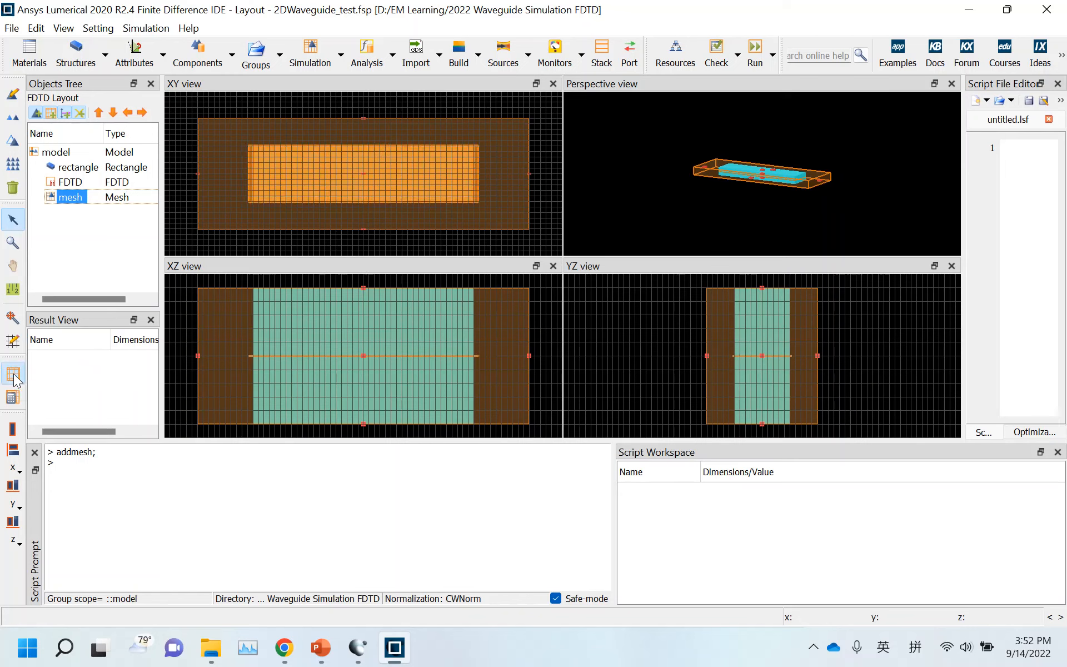
click(14, 244)
drag(239, 138, 404, 210)
drag(287, 152, 407, 212)
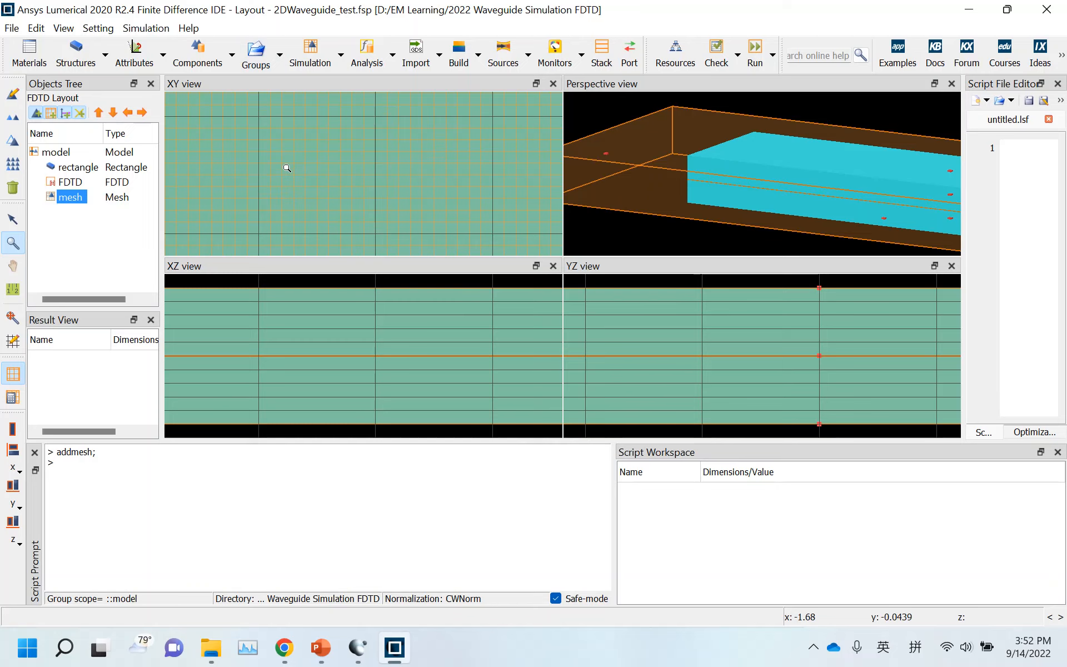
drag(261, 146, 332, 203)
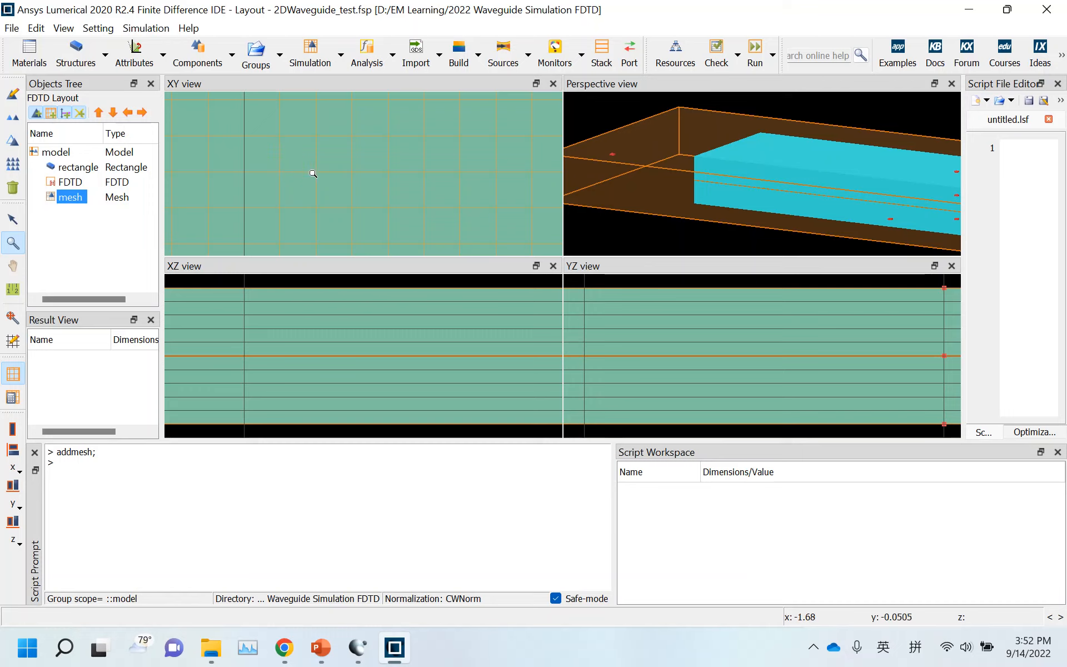
click(12, 317)
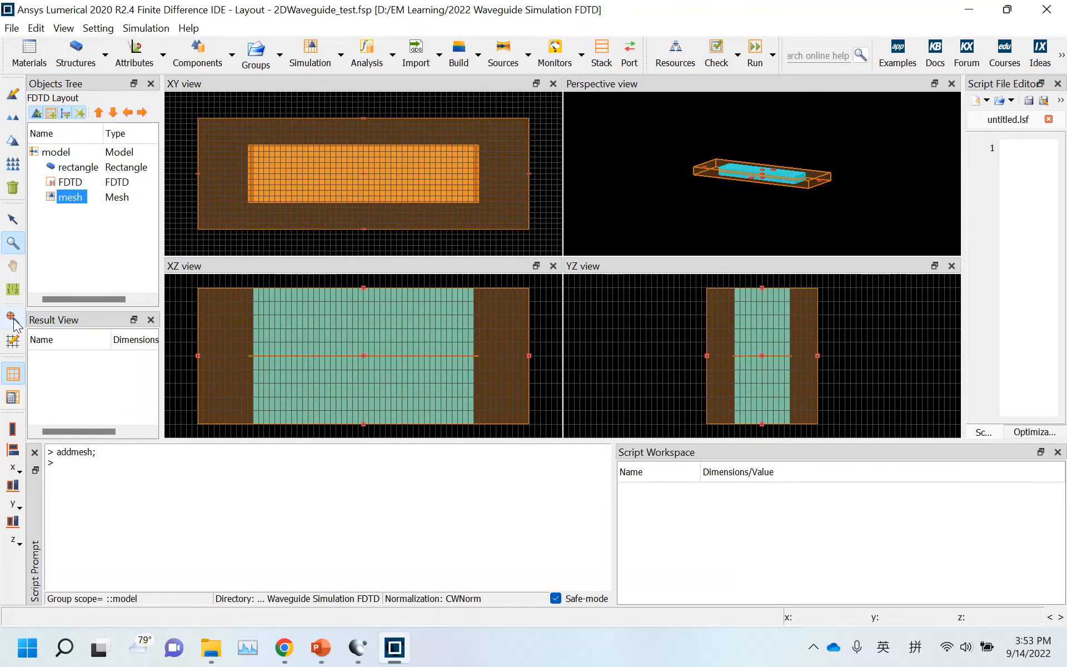
click(13, 377)
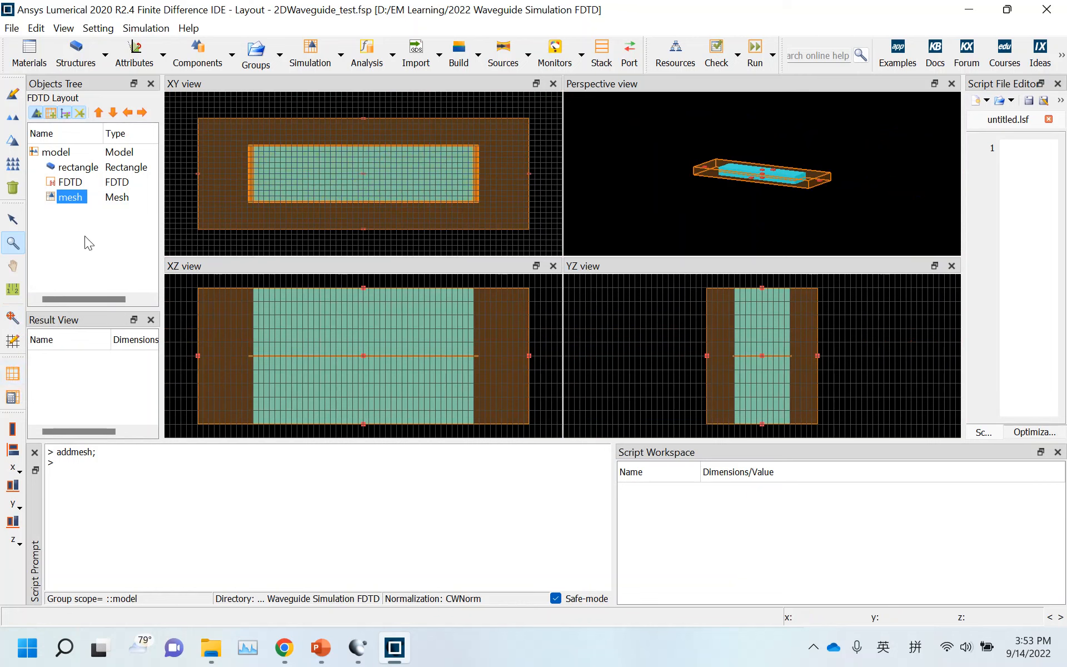
Add two ports to the FDTD region.
click(77, 186)
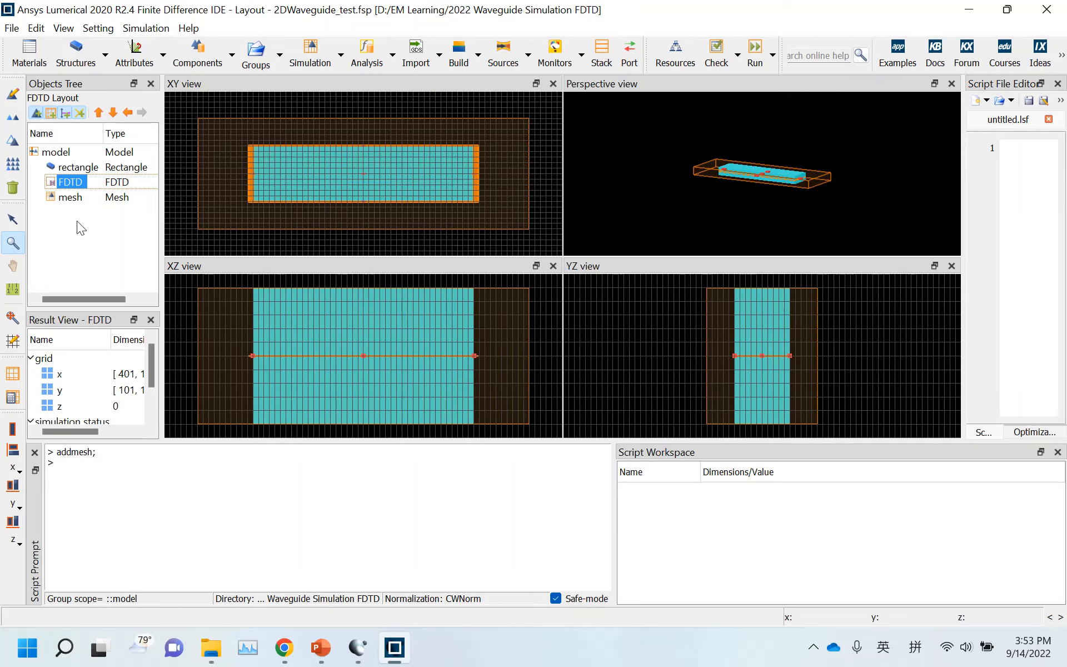
click(69, 198)
click(73, 186)
click(631, 56)
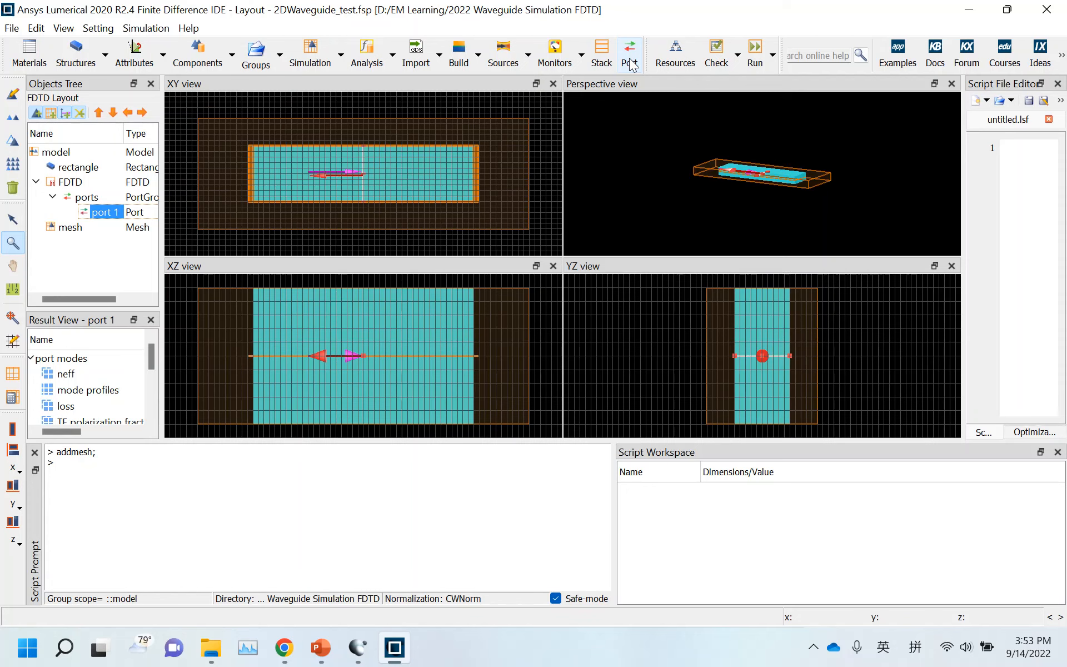
click(631, 61)
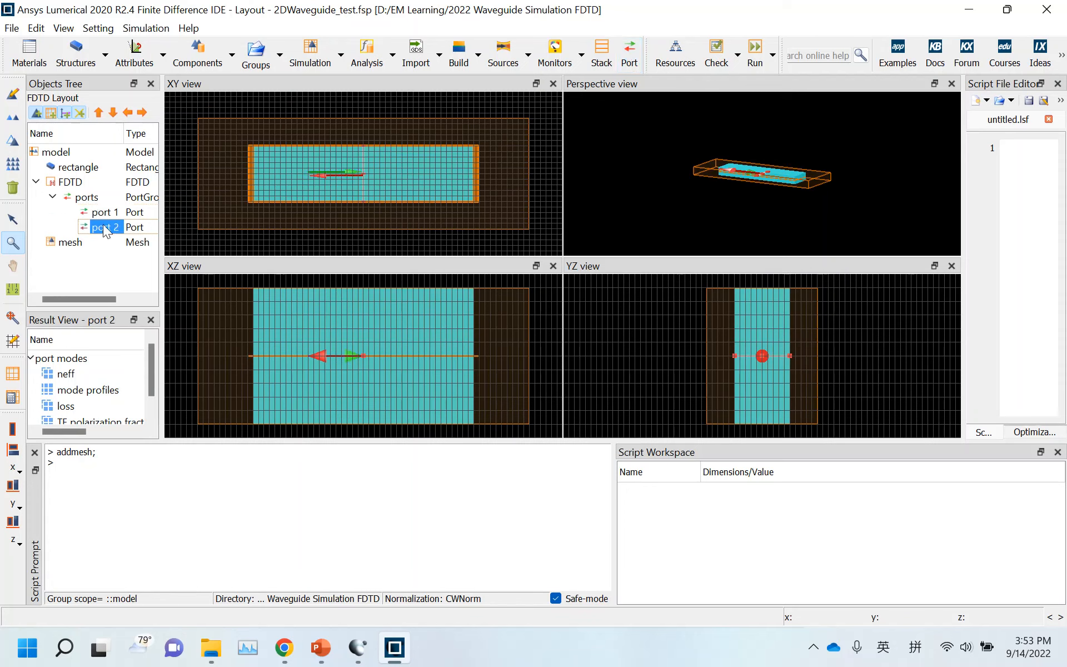
In the port group's global source settings, set both the wavelength start and wavelength stop to 1 µm.
click(85, 197)
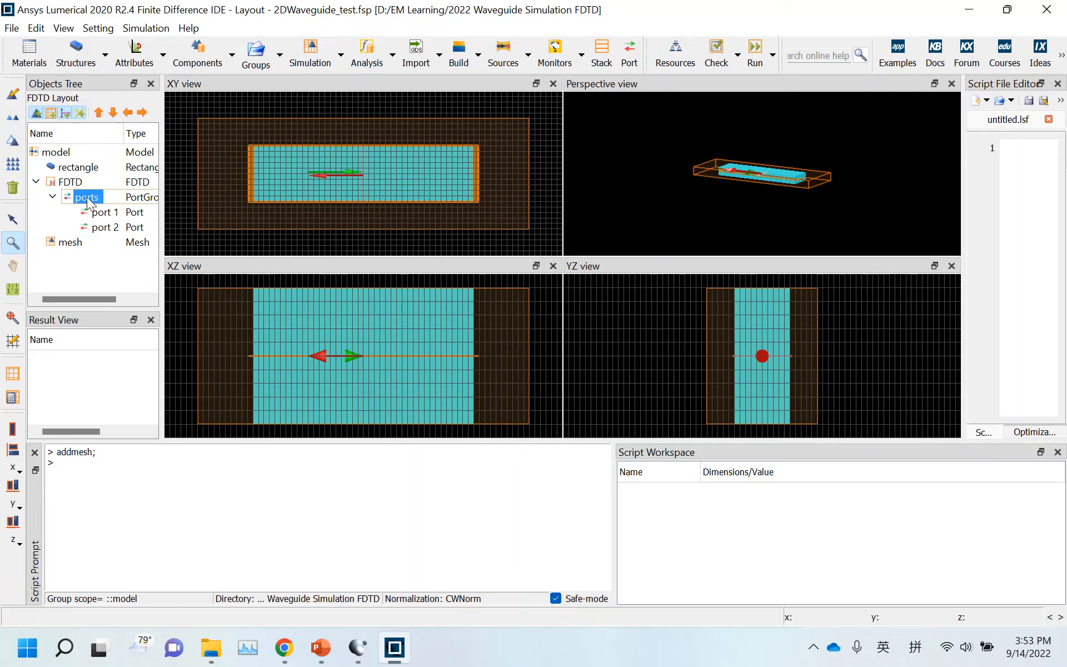
right_click(87, 200)
click(119, 208)
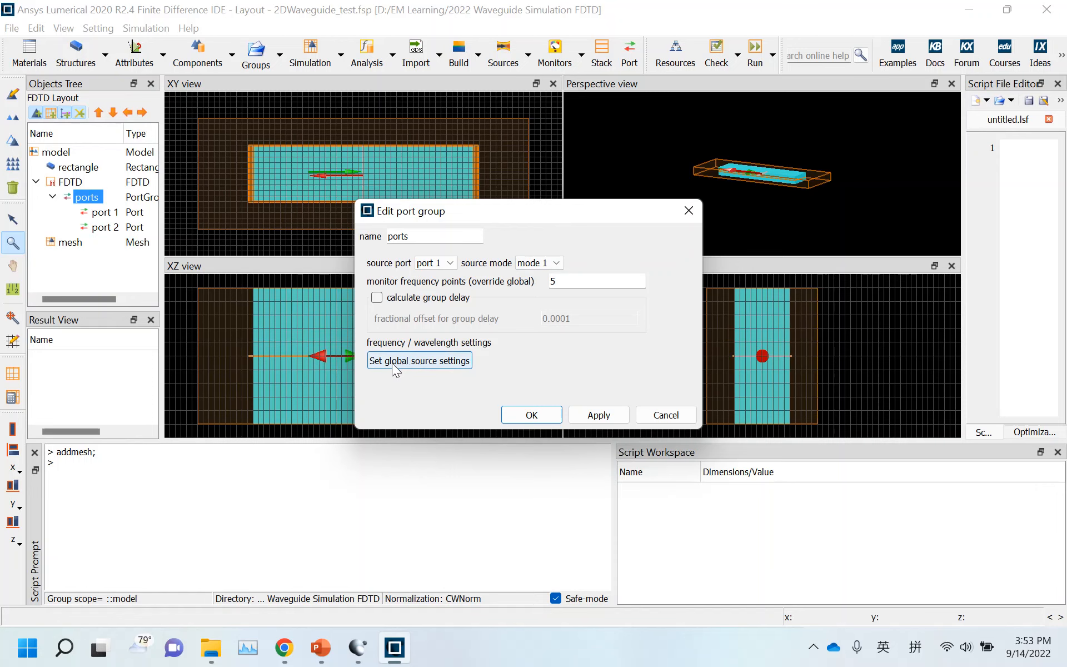
click(438, 365)
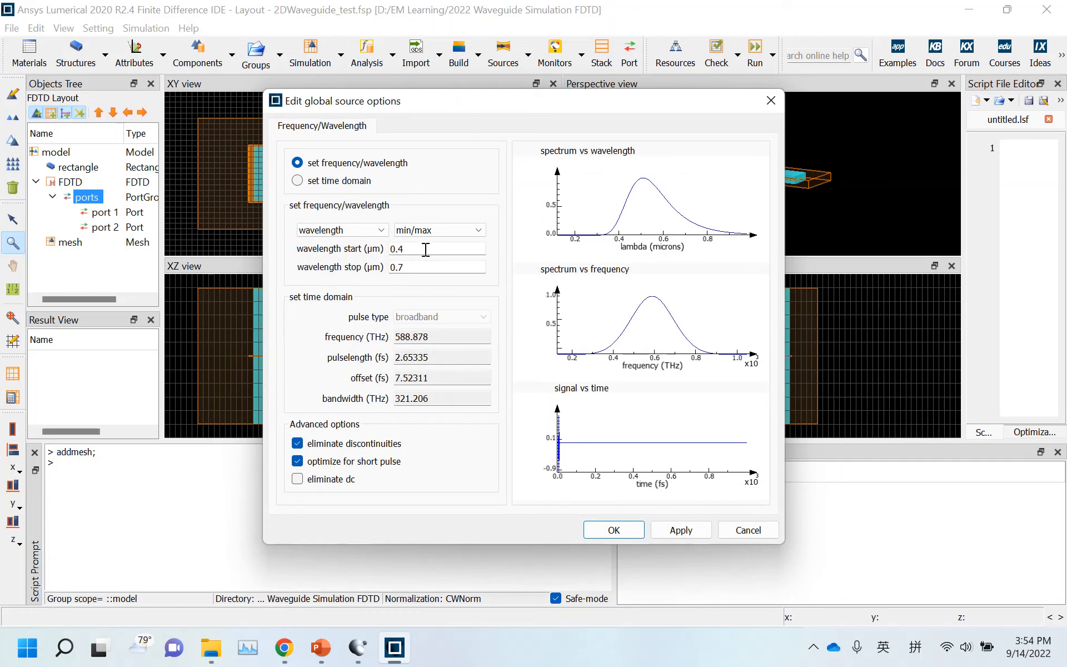
drag(425, 249, 390, 249)
click(431, 266)
drag(443, 249, 389, 254)
text(1)
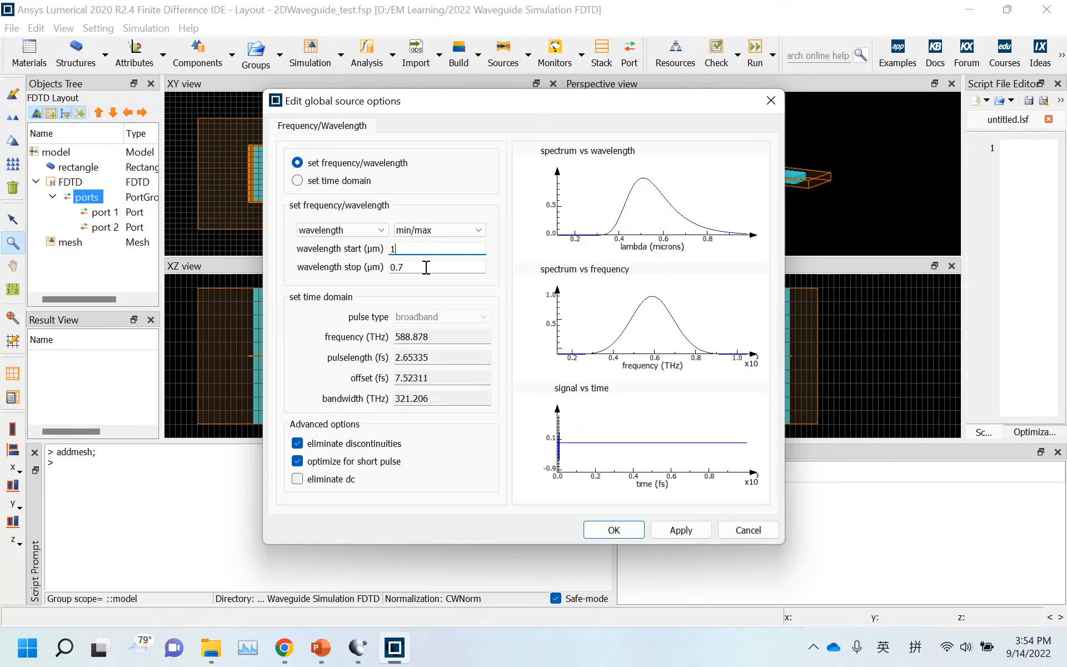
click(426, 268)
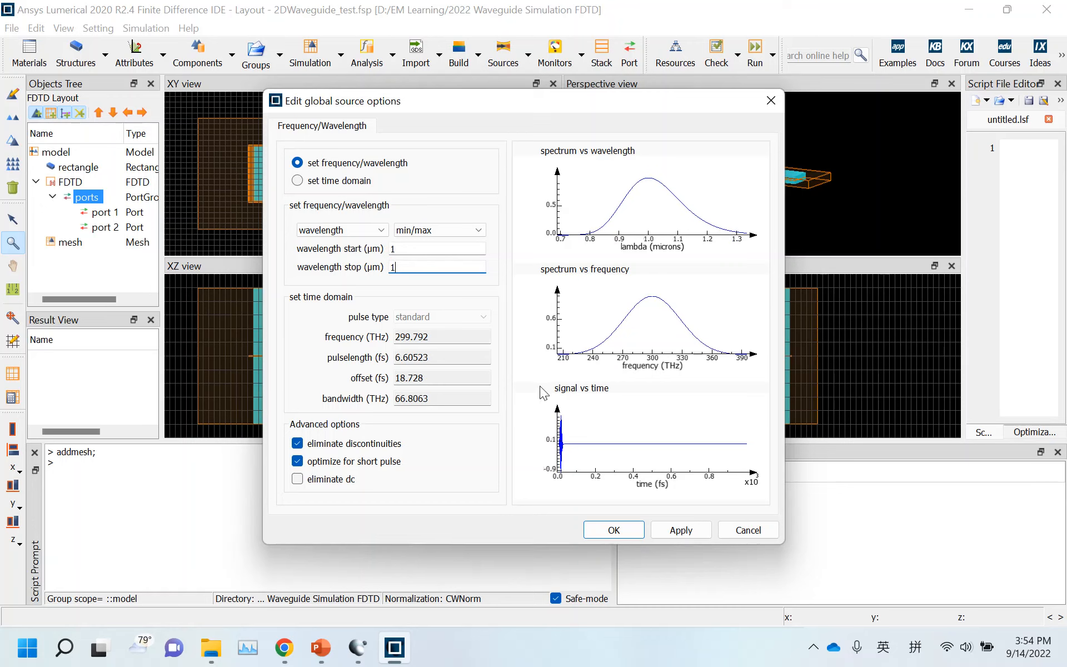
Display the global source range as frequency, and switch it back to wavelength.
click(347, 234)
click(328, 242)
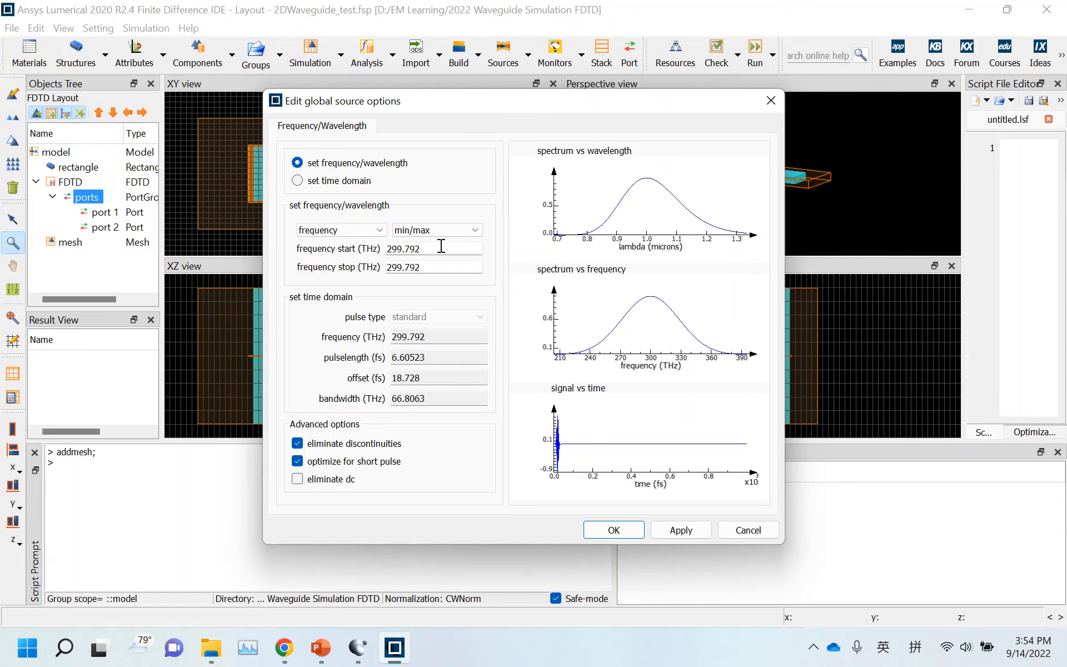
click(340, 230)
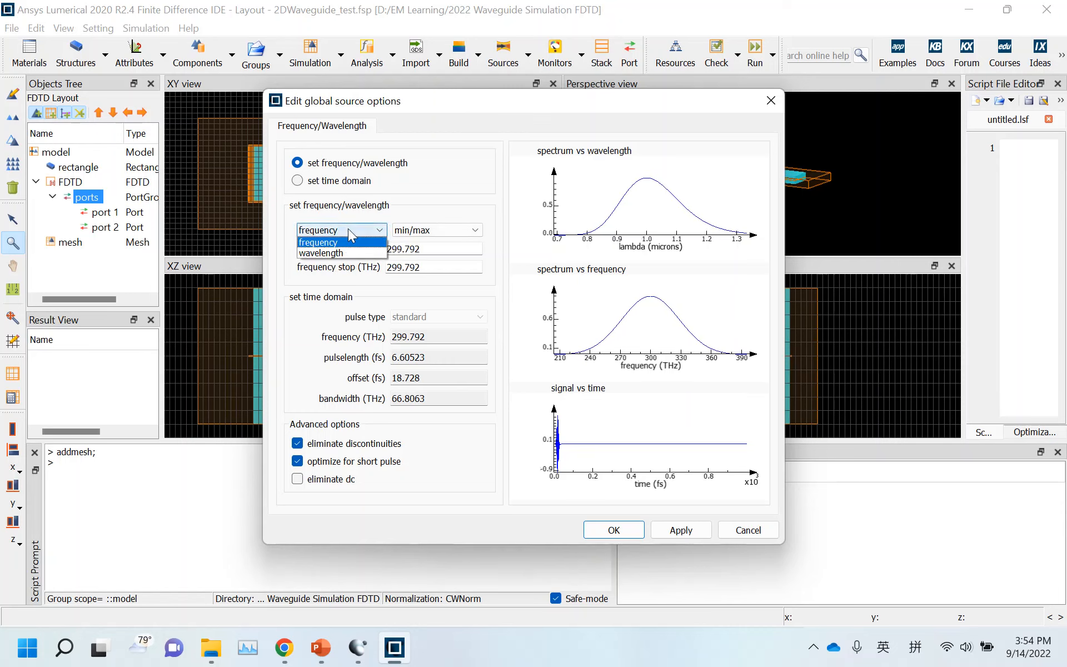
click(338, 253)
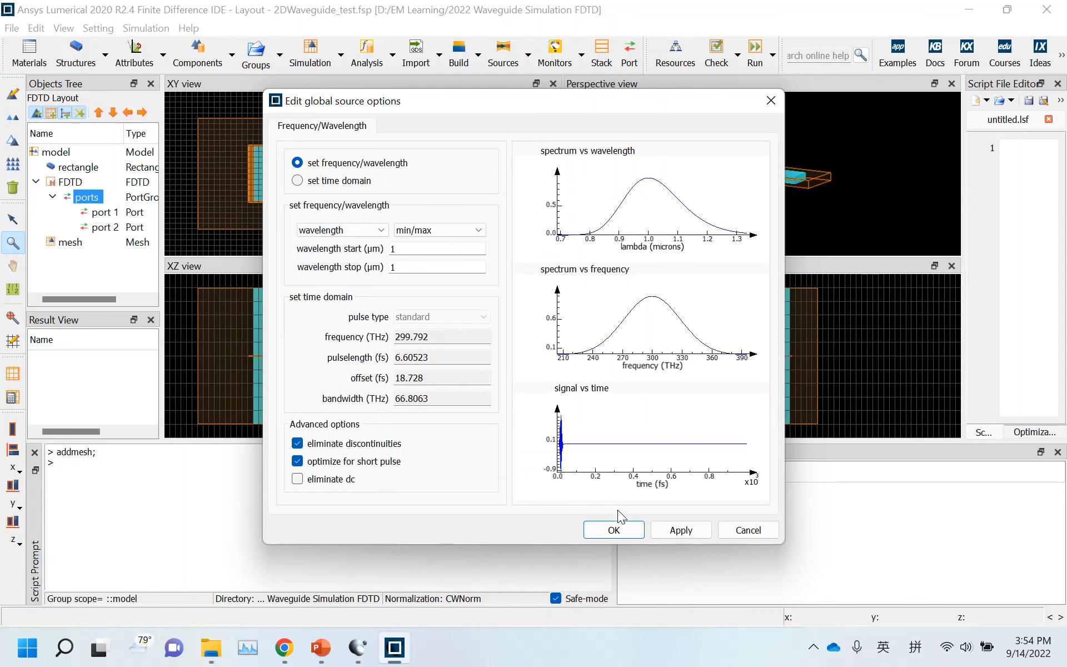
Confirm the global source settings and the port group edits.
click(613, 529)
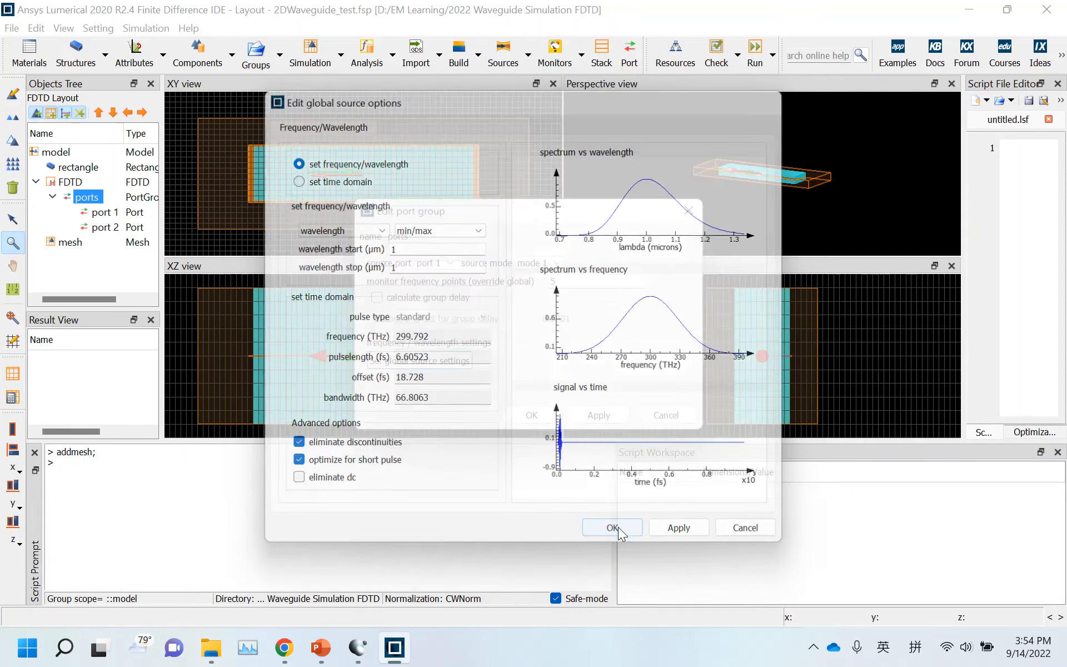
click(551, 417)
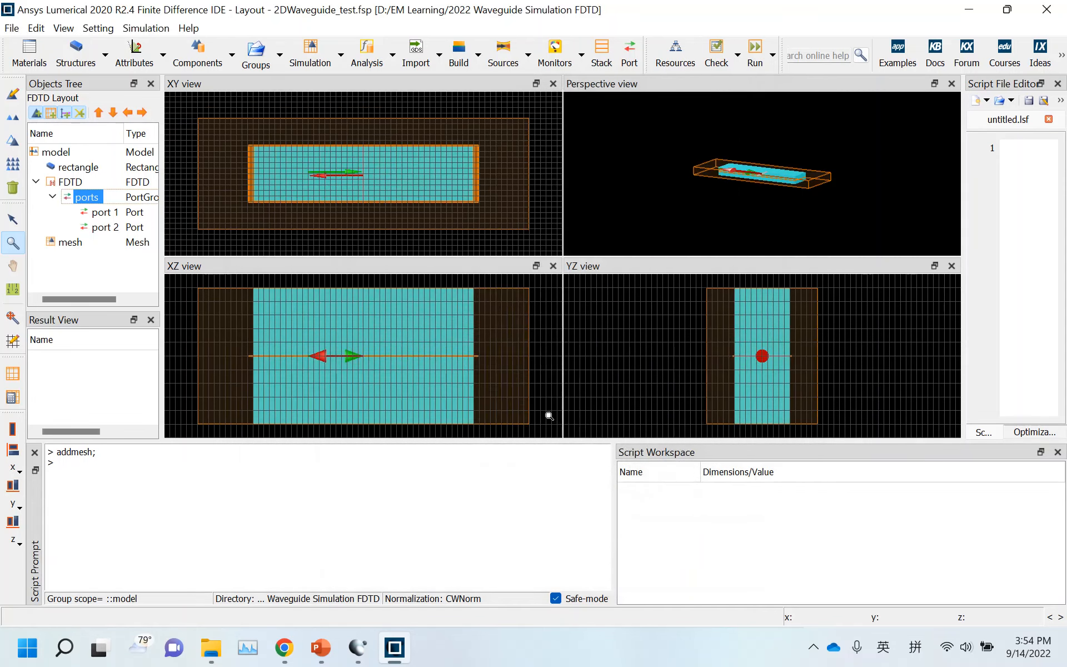
Reopen the port group's global source settings and set both the wavelength start and wavelength stop to 2 µm.
right_click(90, 198)
click(129, 207)
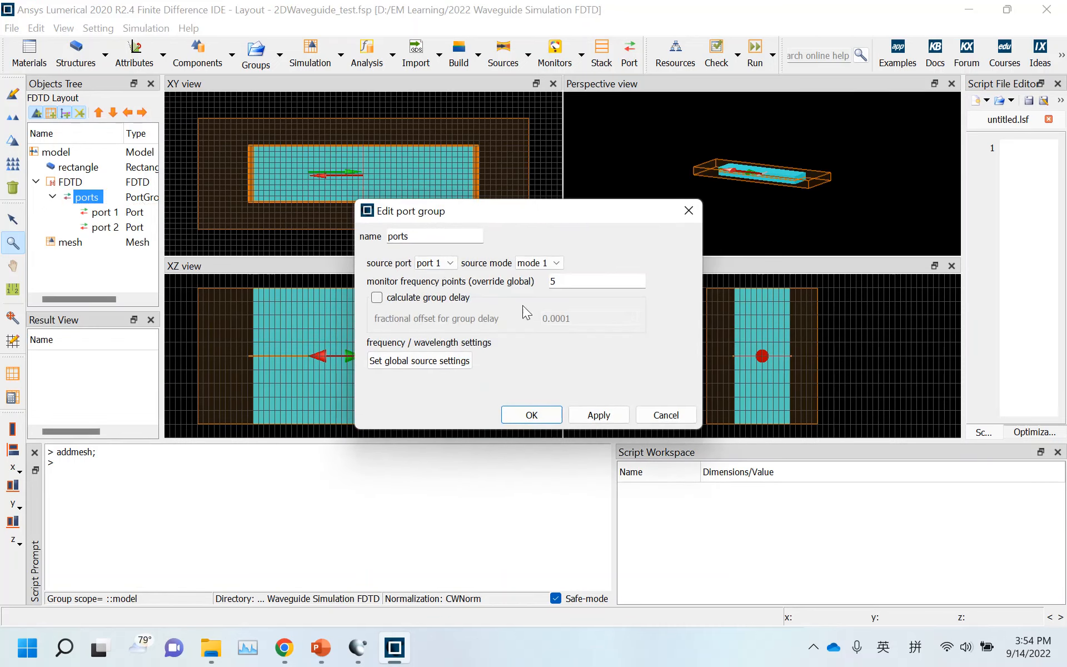
click(420, 361)
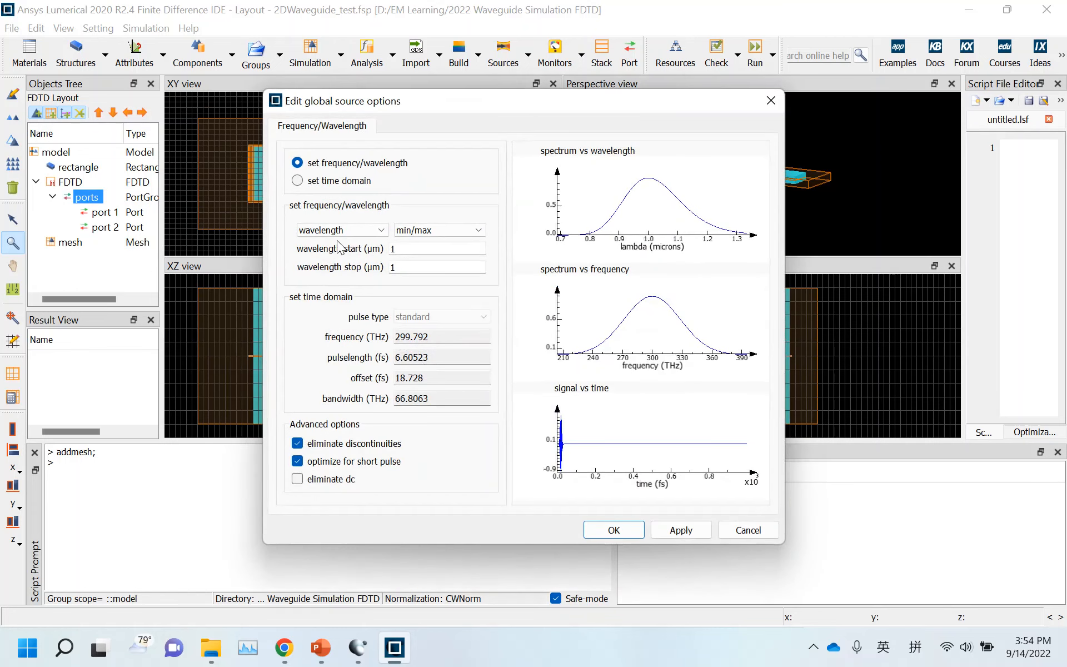
double_click(413, 248)
text(2)
double_click(405, 267)
text(2)
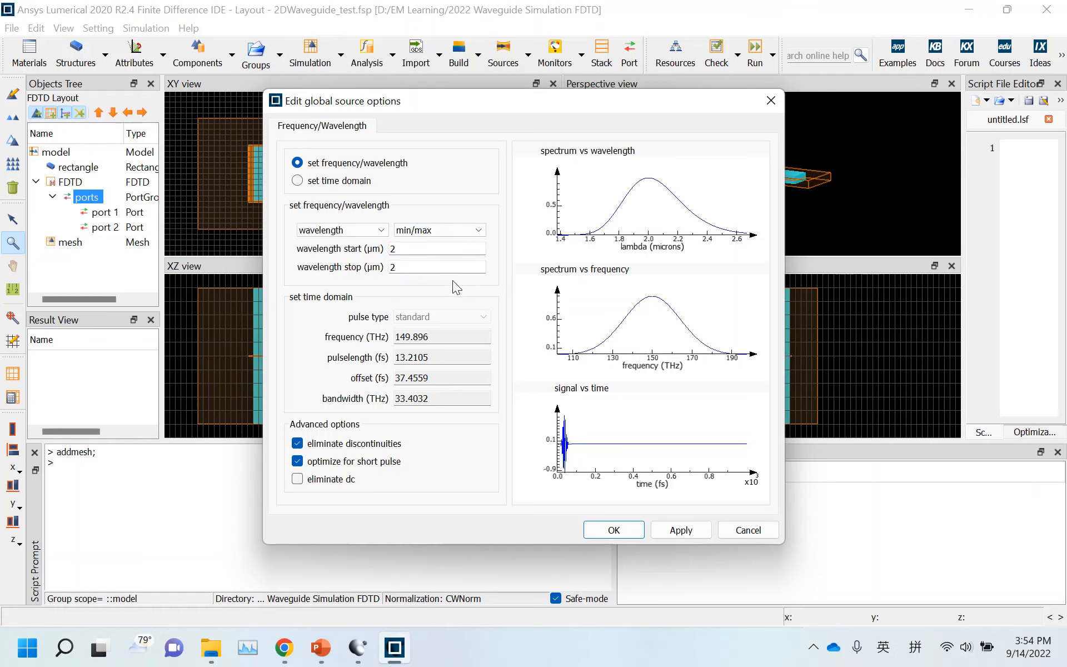
Restore the wavelength start and wavelength stop to 1 µm, and confirm the source settings and port group.
double_click(416, 249)
text(1)
double_click(413, 267)
text(1)
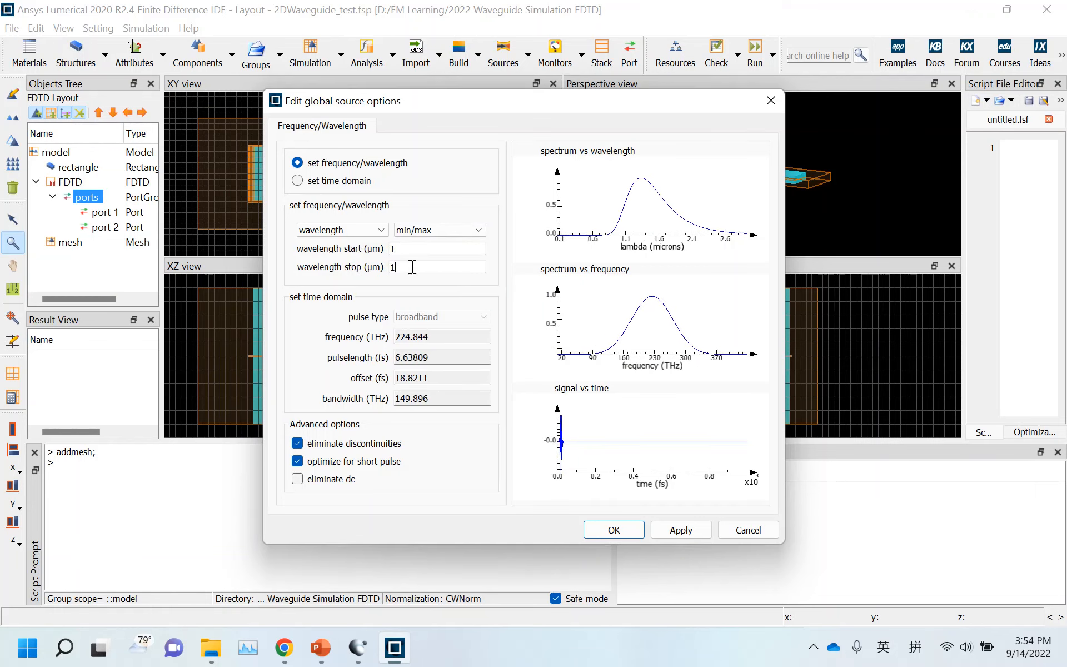
click(682, 531)
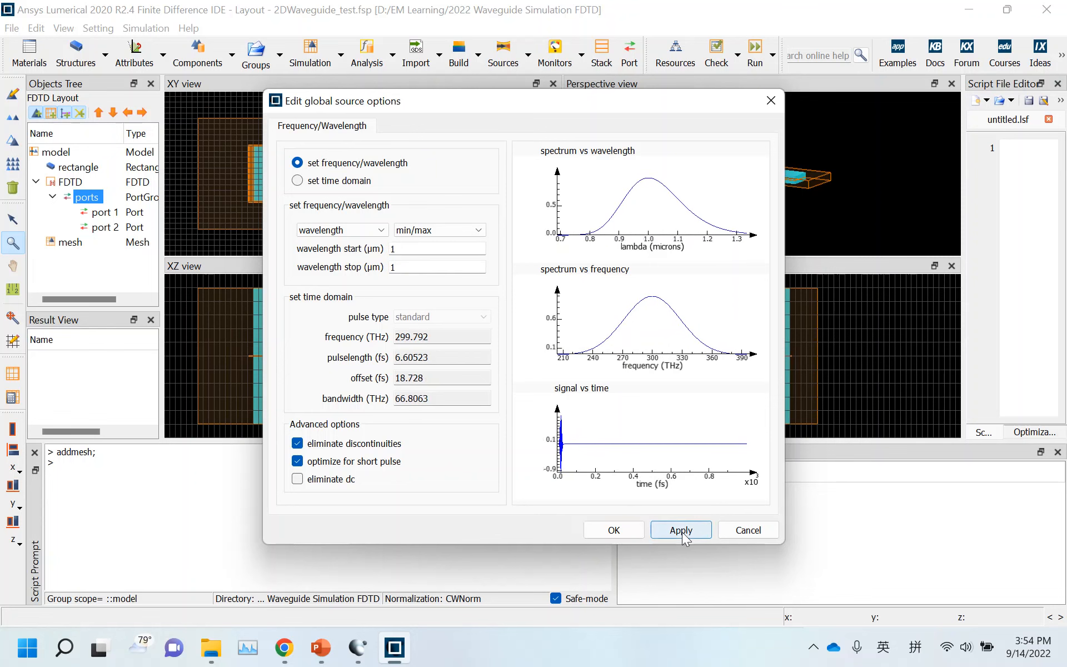
click(613, 530)
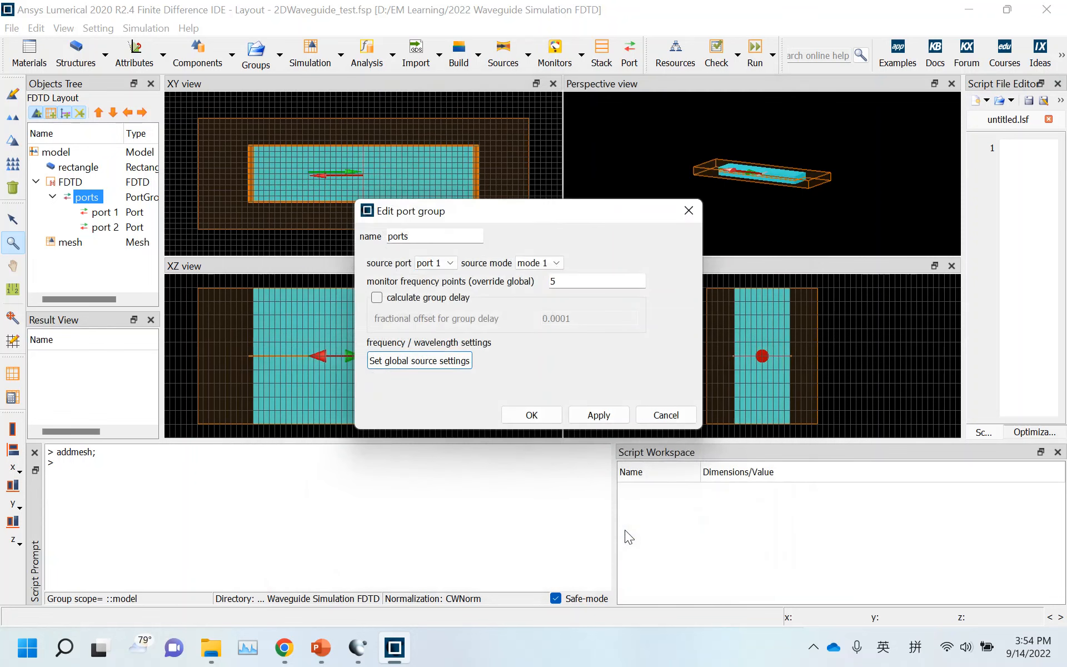
click(532, 414)
Open port 1 for editing and set its x position to -2 µm.
click(106, 213)
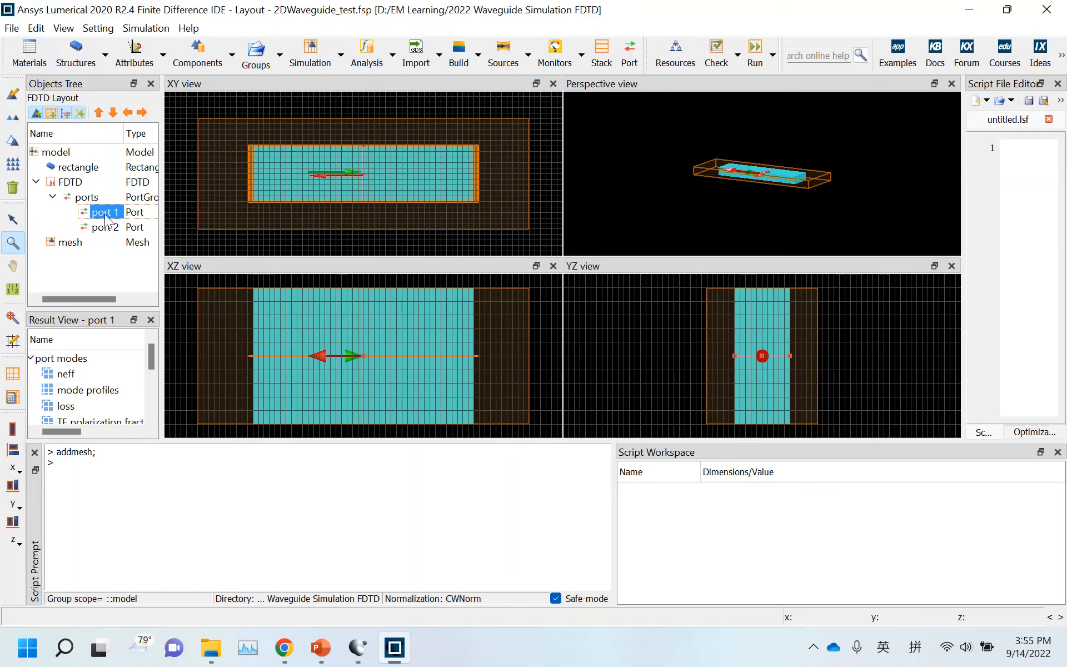
right_click(106, 219)
click(139, 221)
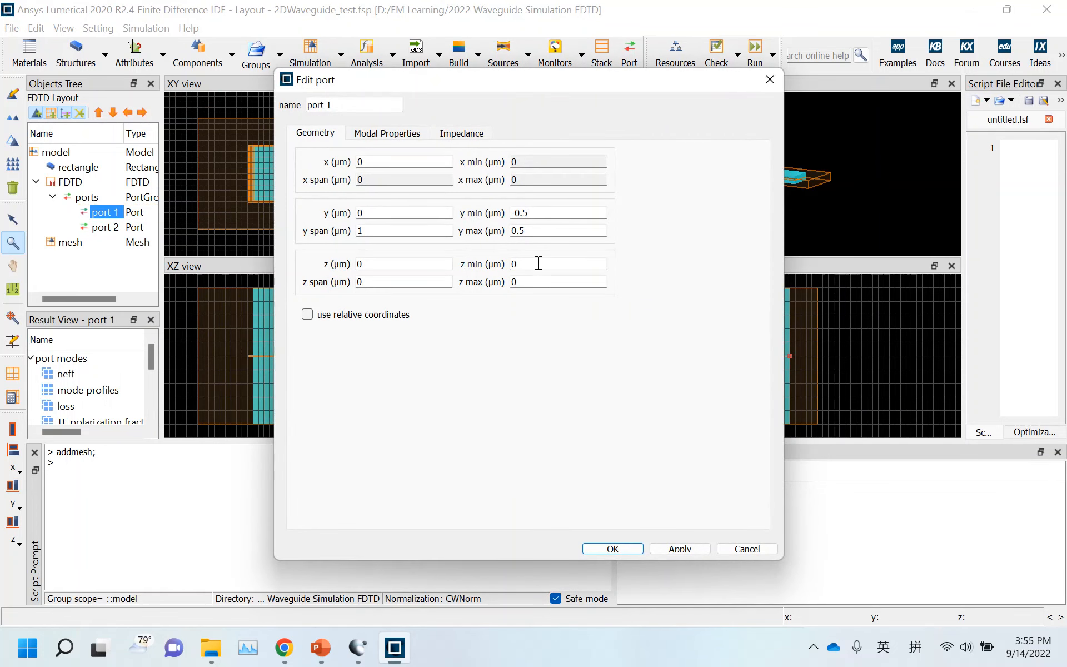
click(387, 164)
drag(543, 78, 777, 76)
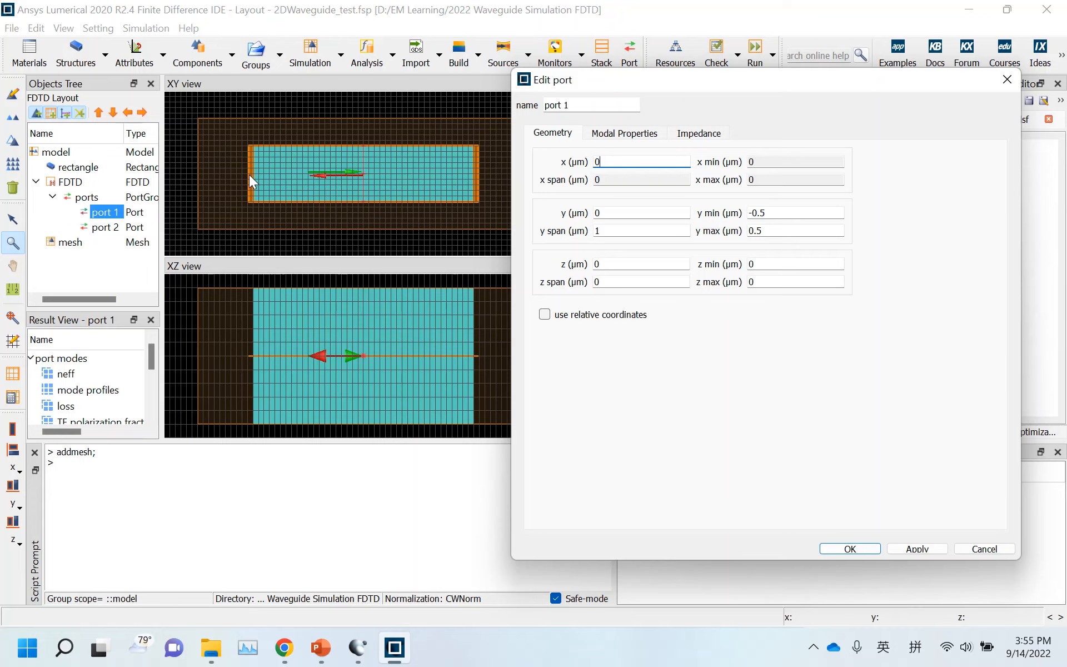
double_click(626, 162)
text(-2)
click(917, 548)
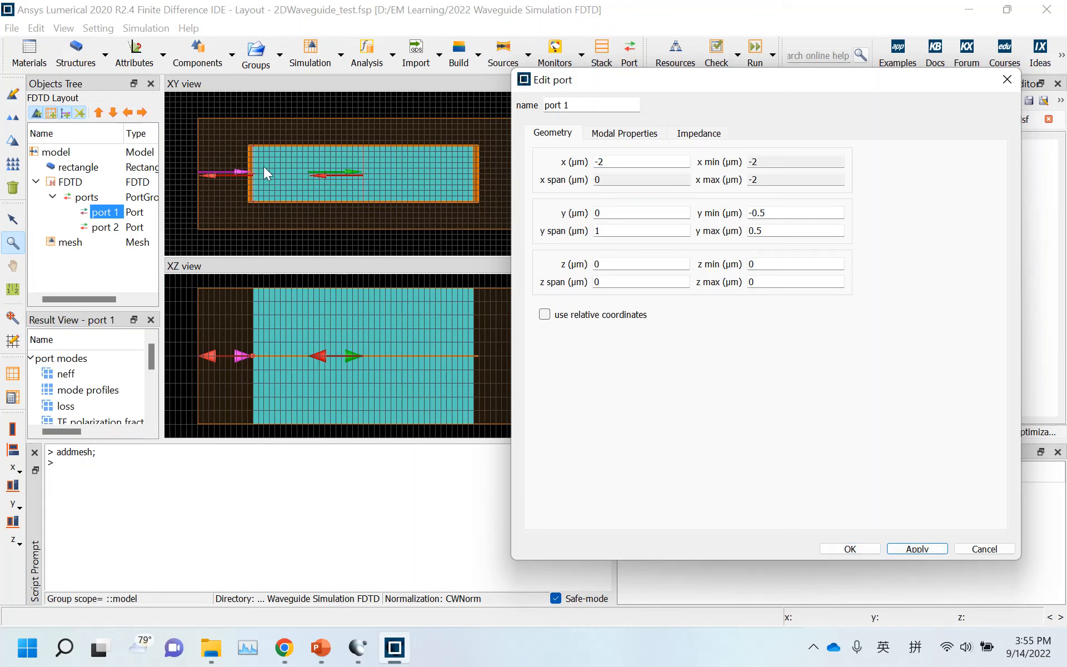
Set port 1's x position to -1.5 µm and its y span to 1.2 µm.
click(668, 158)
key(BackSpace)
text(1.54)
key(BackSpace)
click(926, 547)
click(616, 230)
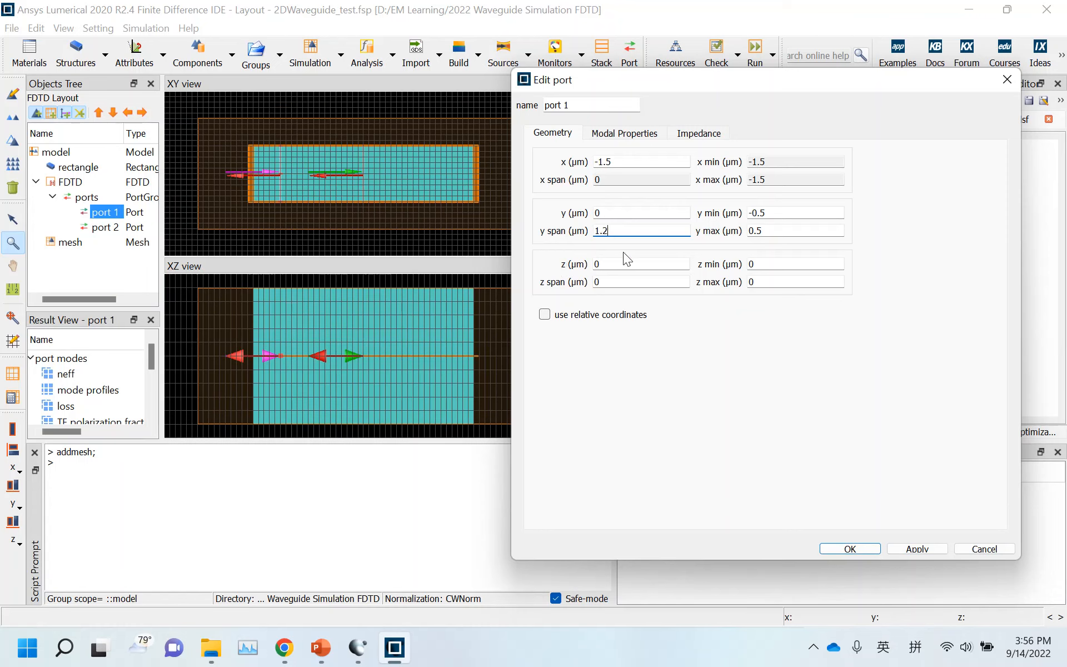
click(927, 550)
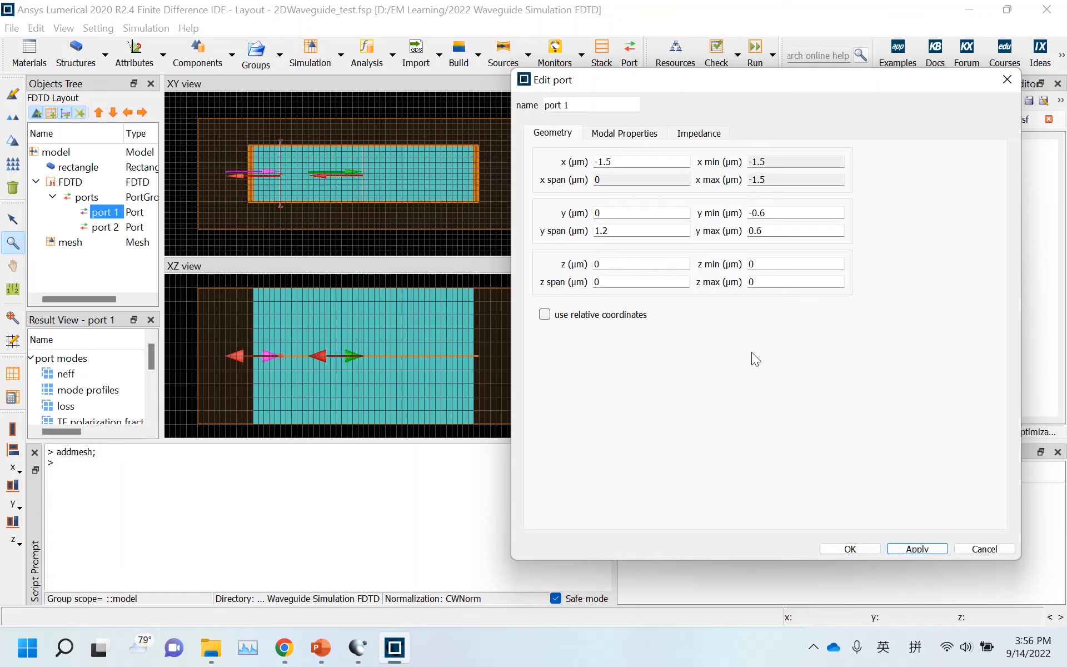
Set port 1's mode selection to user select, calculate its modes and enlarge the mode list.
click(649, 137)
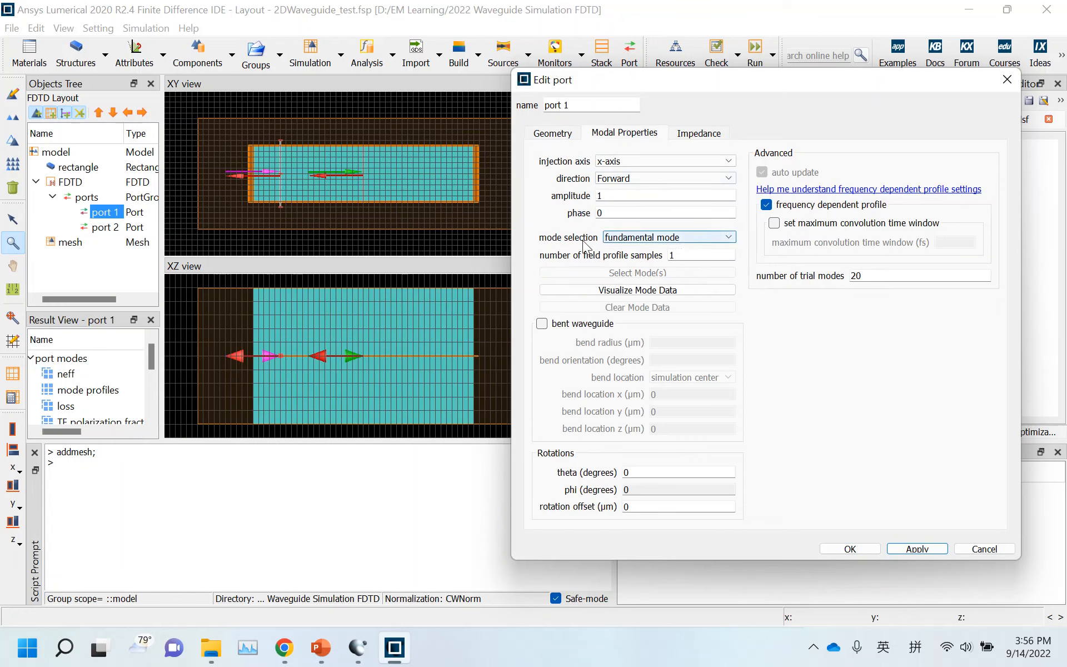
click(691, 238)
click(641, 277)
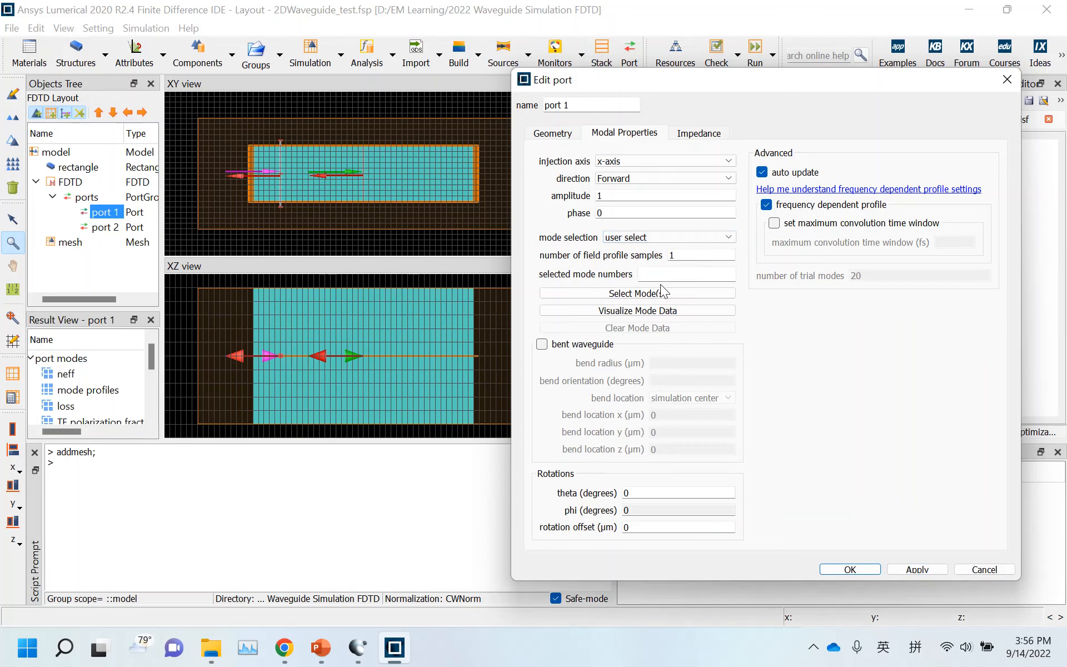
click(634, 295)
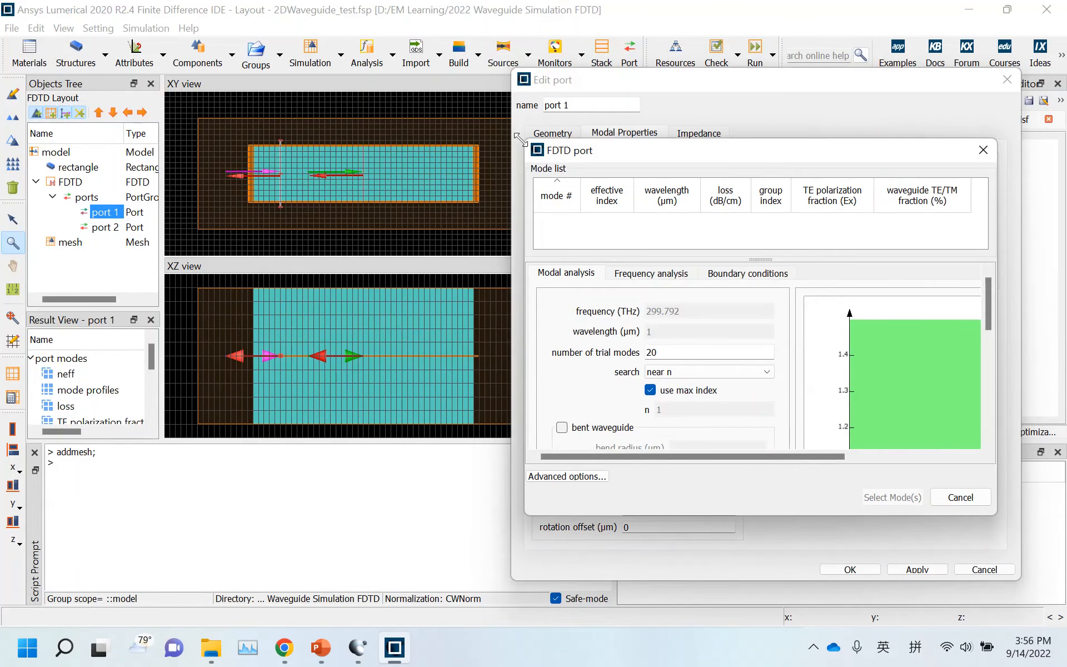
drag(520, 139, 178, 20)
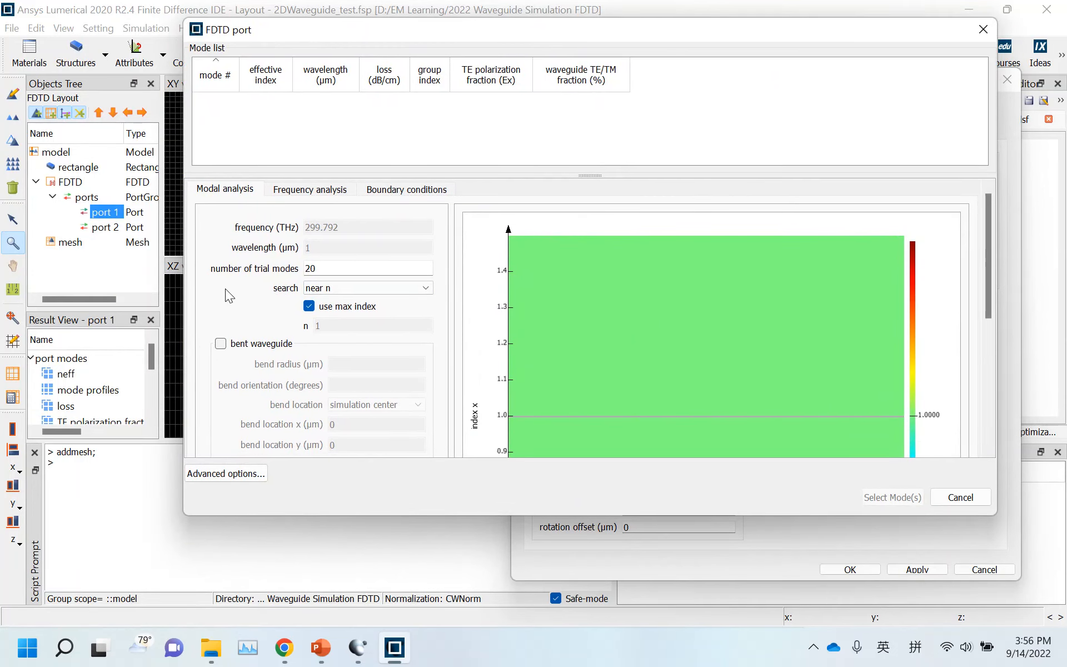
scroll(225, 289, down, 5)
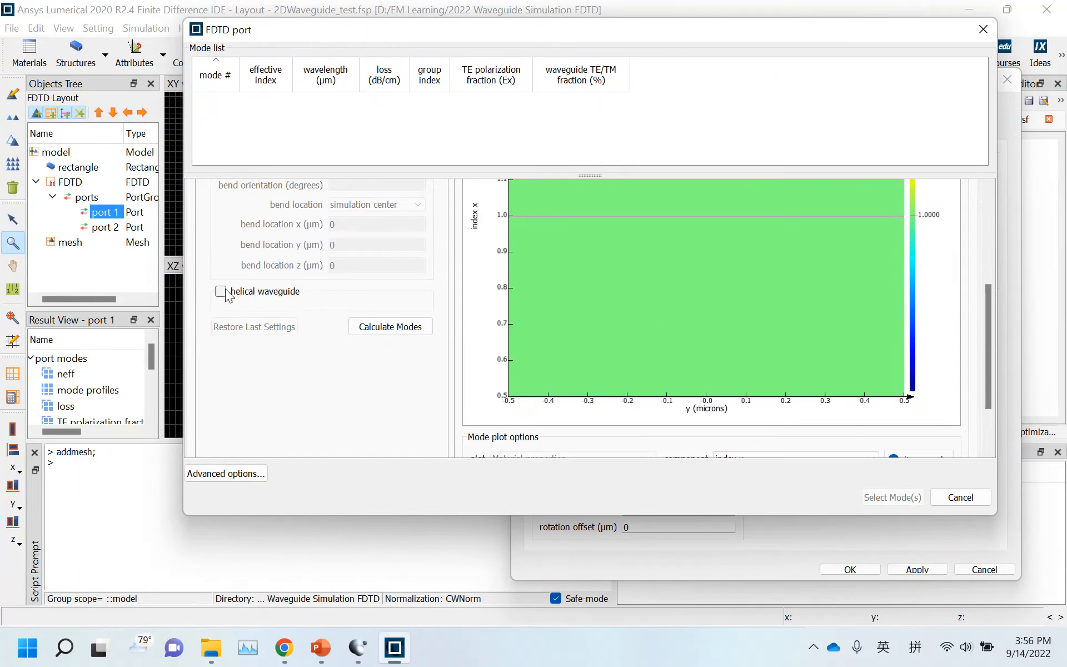
click(385, 329)
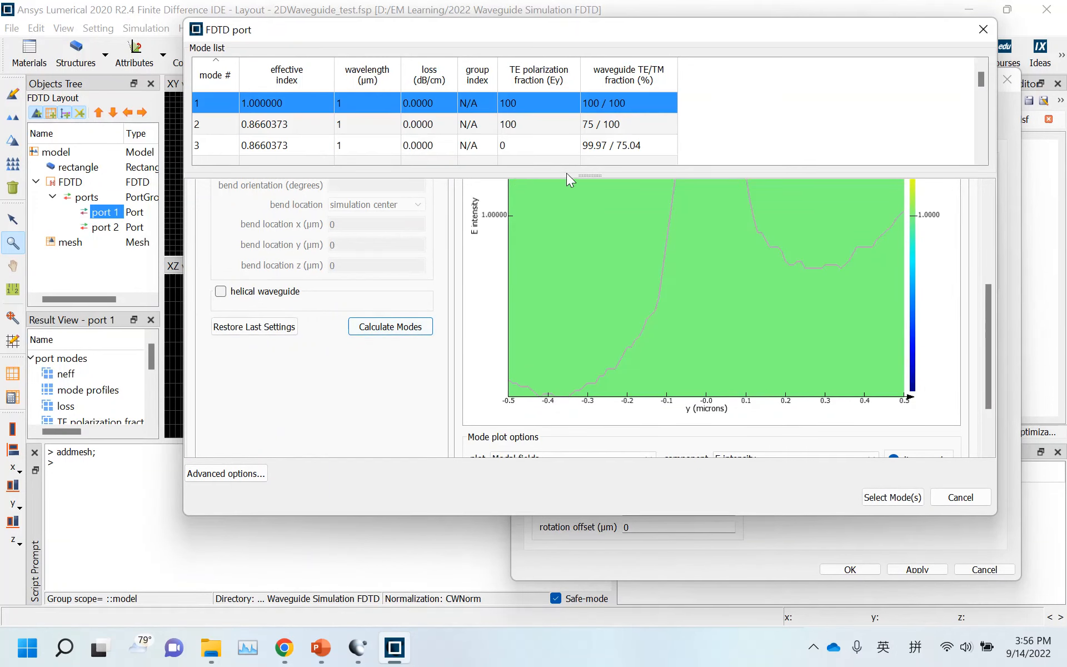
drag(567, 173, 557, 377)
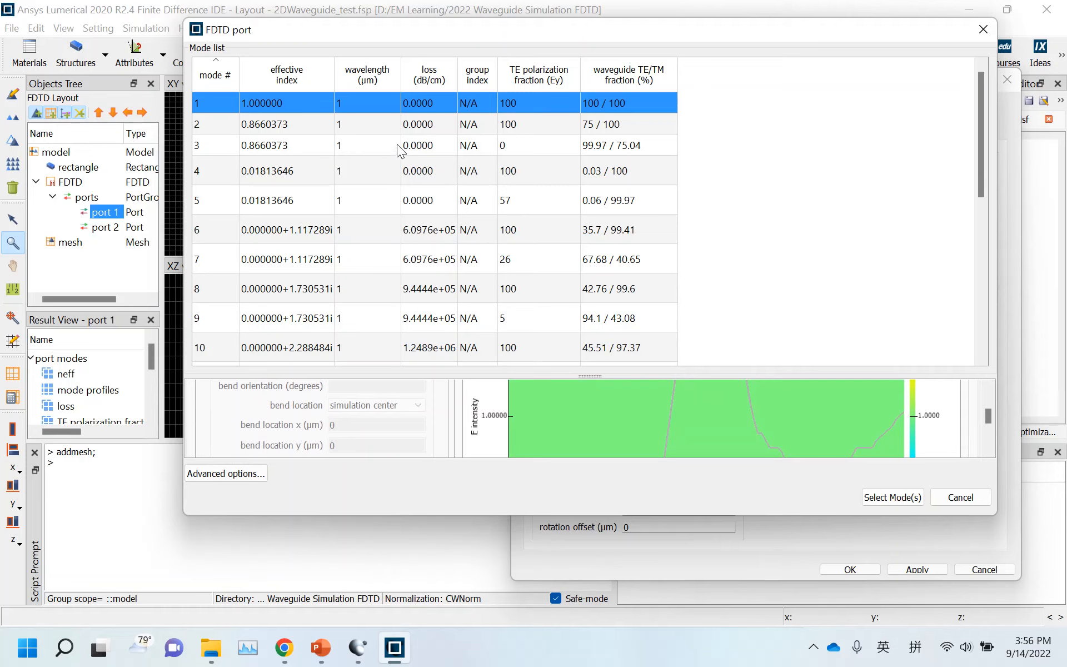
Try selecting several of the first five modes in port 1's mode list, and clear the selection.
shift+click(209, 118)
shift+click(208, 140)
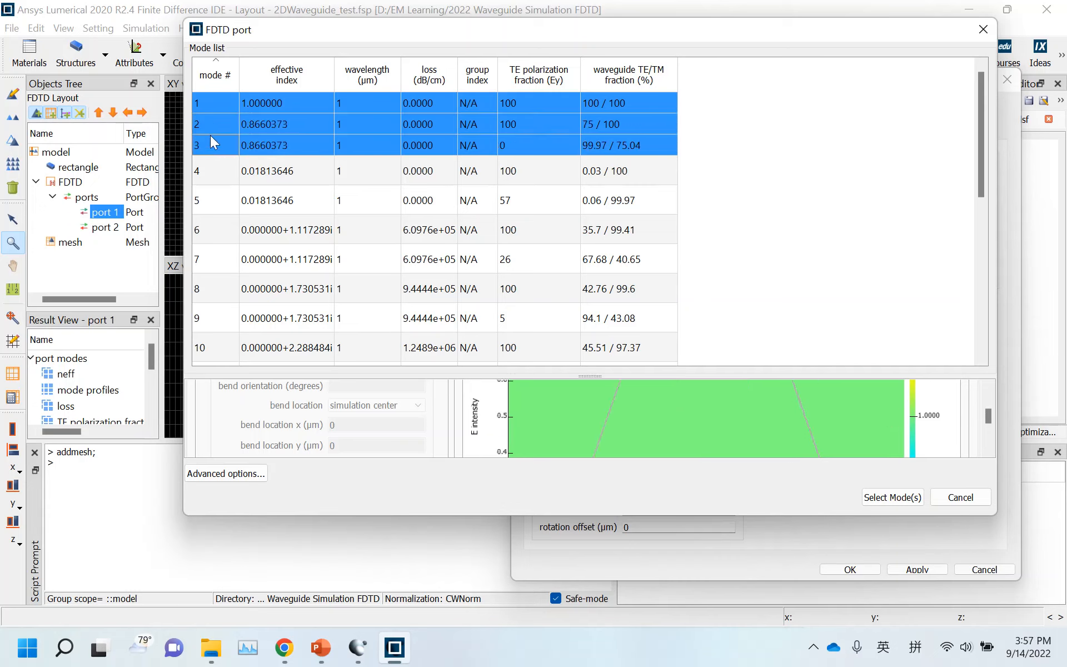
click(206, 104)
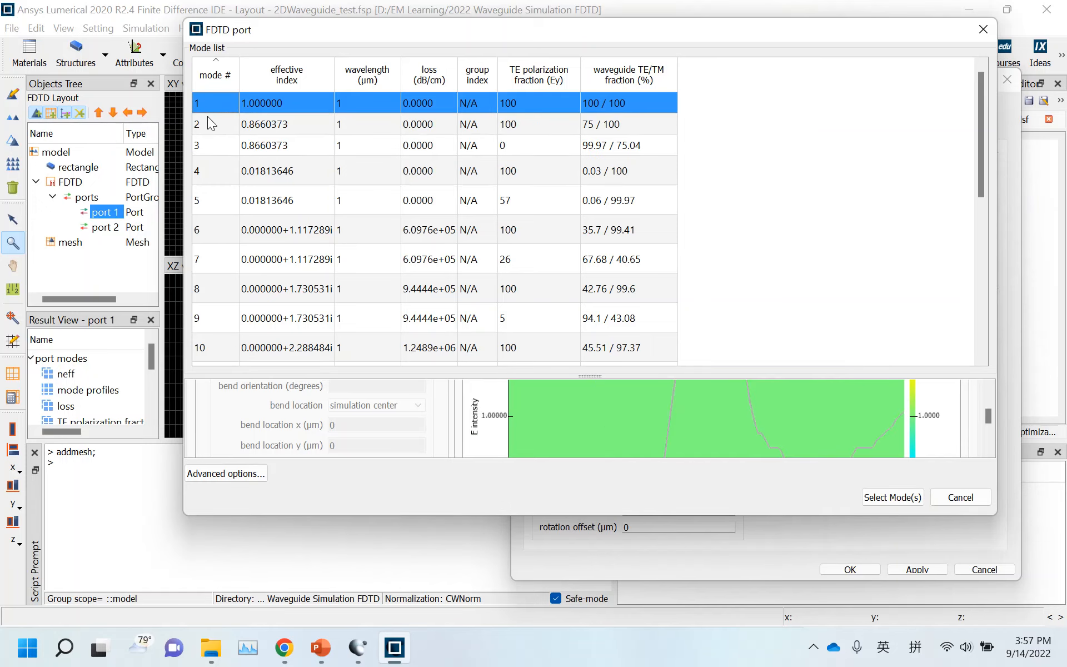
drag(209, 122, 208, 189)
ctrl+click(214, 172)
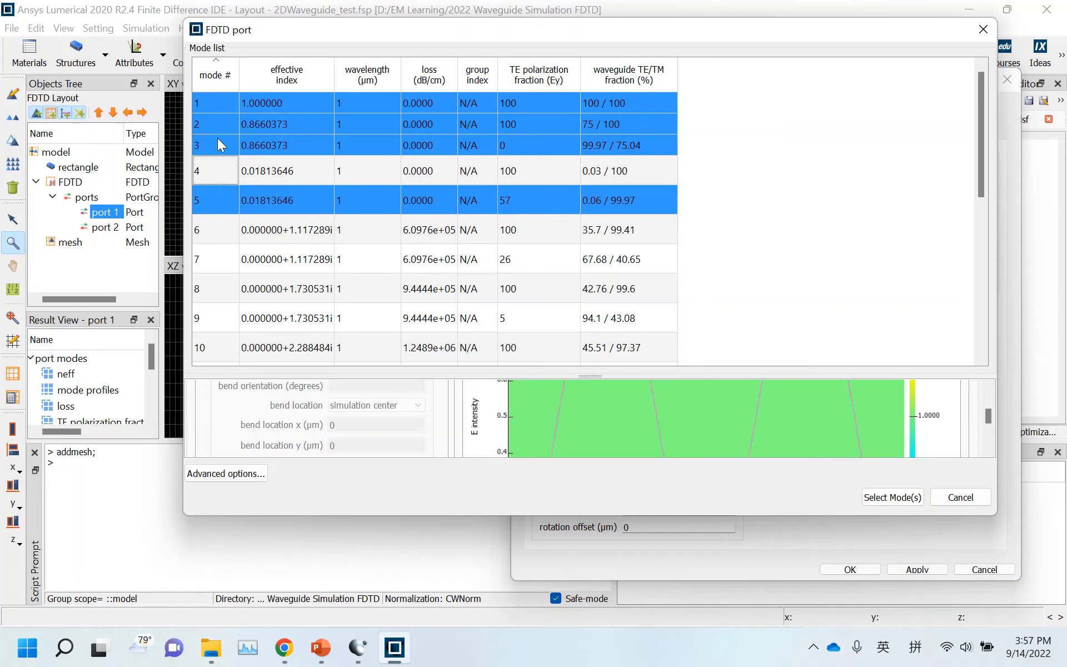
ctrl+click(218, 140)
ctrl+click(216, 99)
ctrl+click(212, 195)
ctrl+click(215, 120)
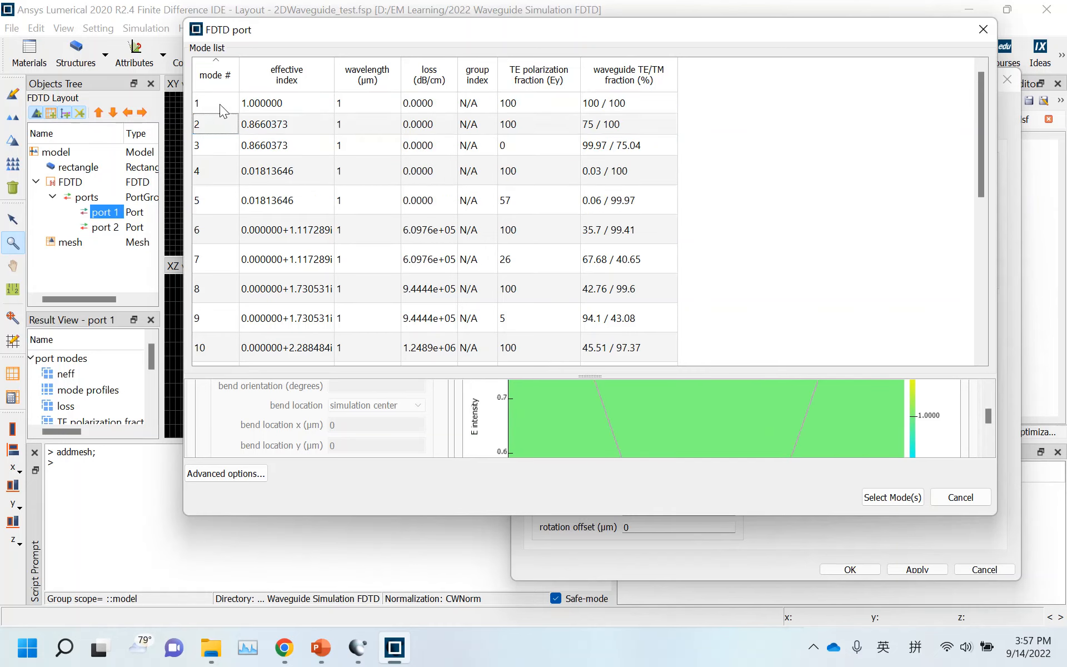
Assign modes 1, 2 and 3 to port 1 and confirm the port's settings.
ctrl+click(219, 105)
ctrl+click(217, 122)
ctrl+click(215, 146)
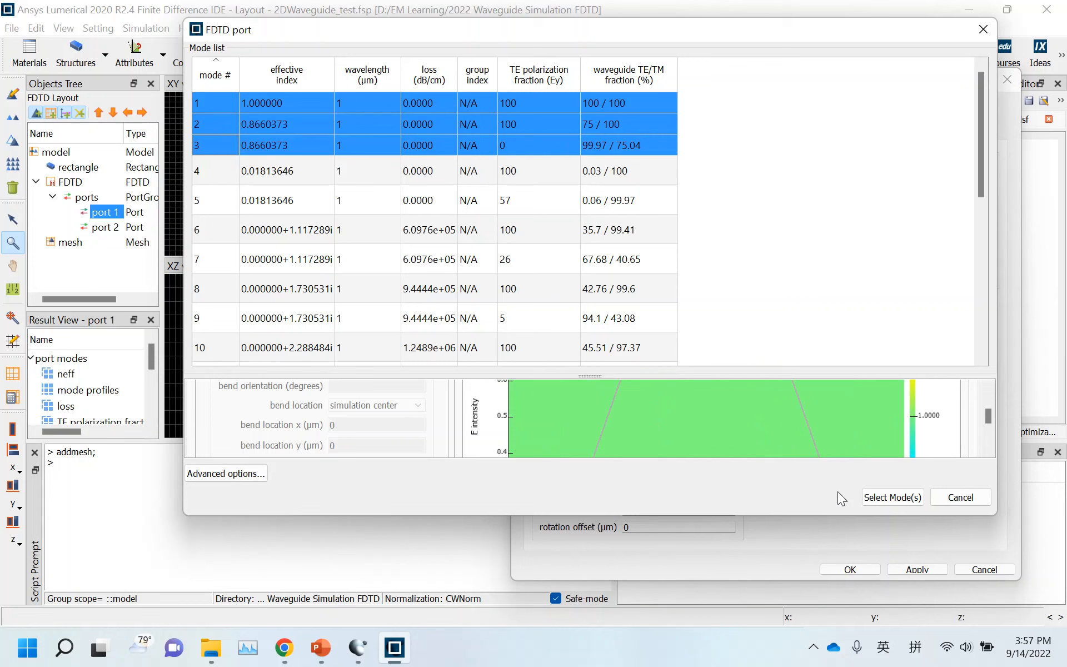
click(892, 497)
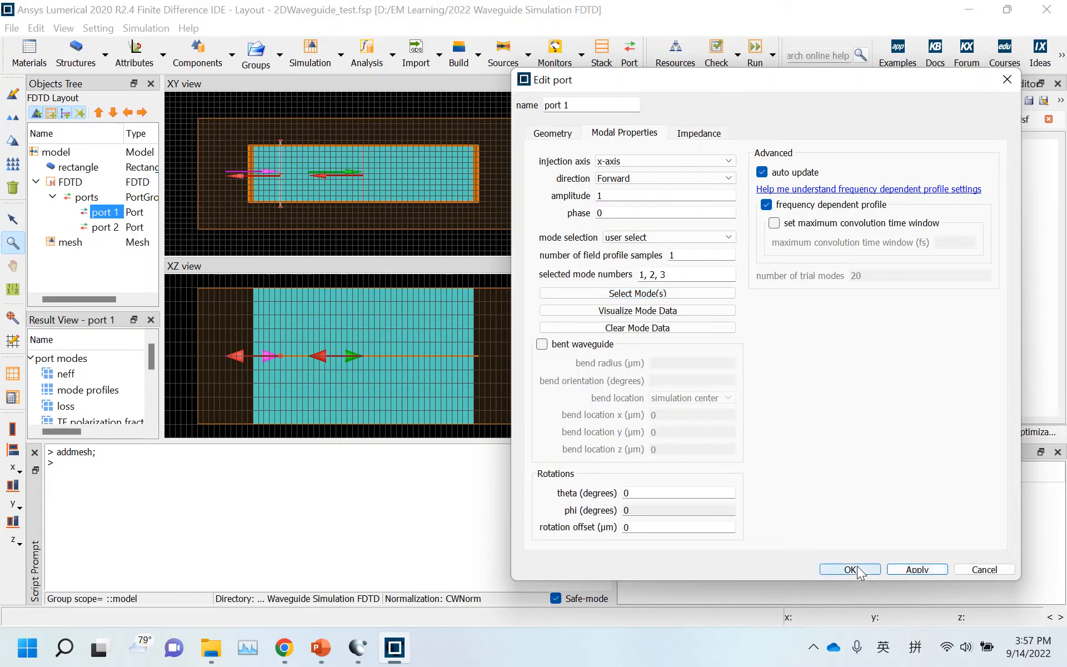
click(851, 569)
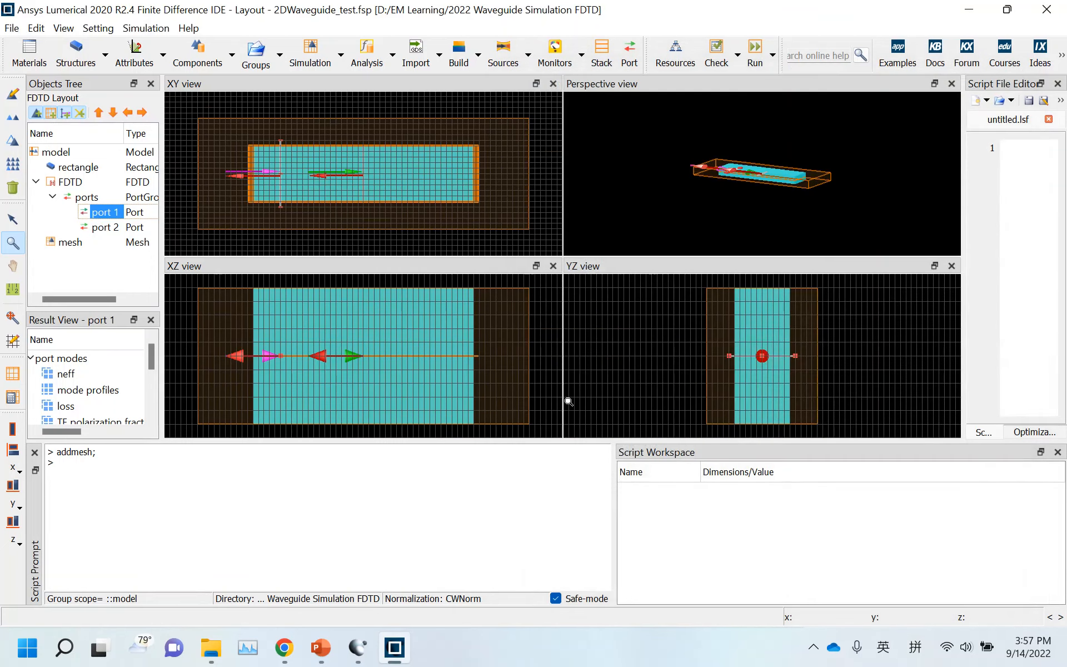
Set port 2's x position to 1.5 µm and its y span to 1.2 µm.
right_click(99, 228)
click(127, 238)
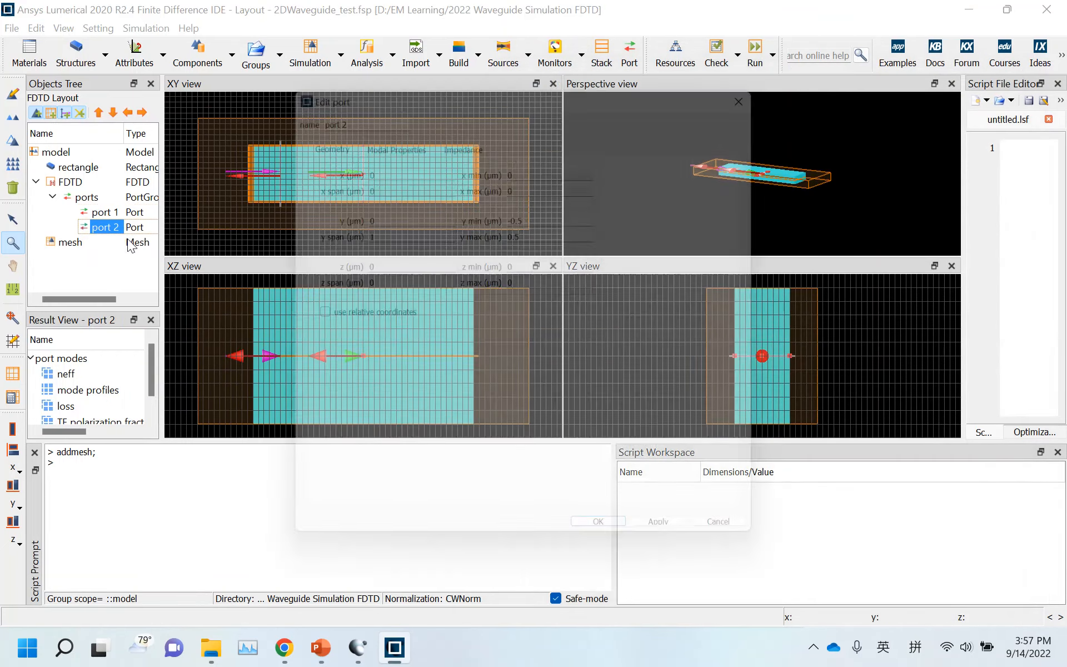
drag(489, 81, 667, 212)
double_click(574, 293)
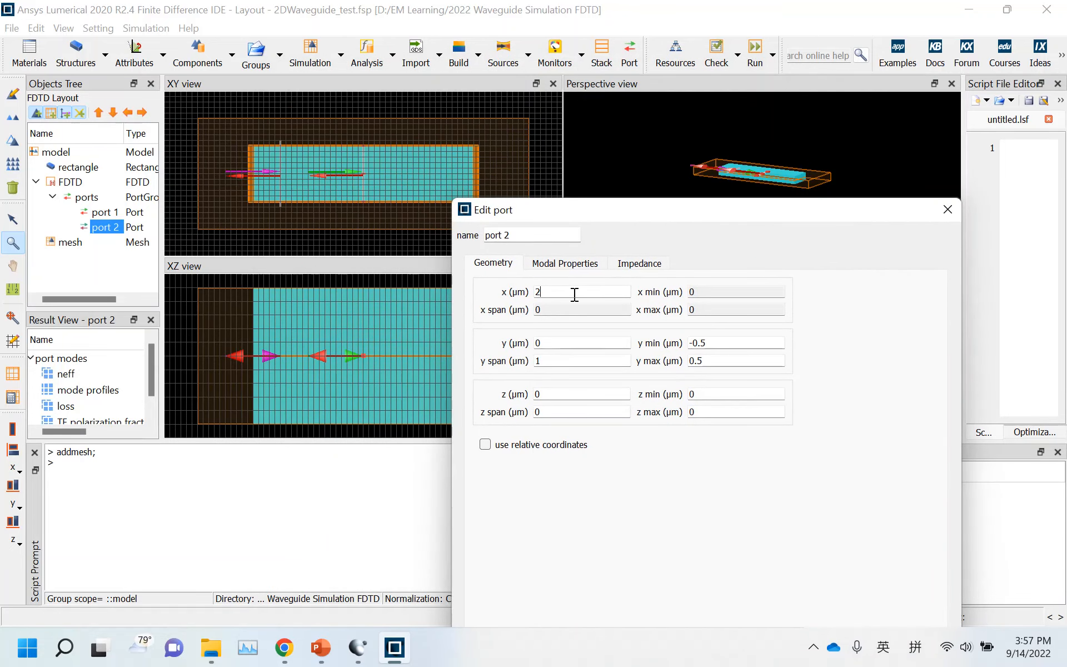
key(BackSpace)
text(1.5)
drag(667, 209, 722, 98)
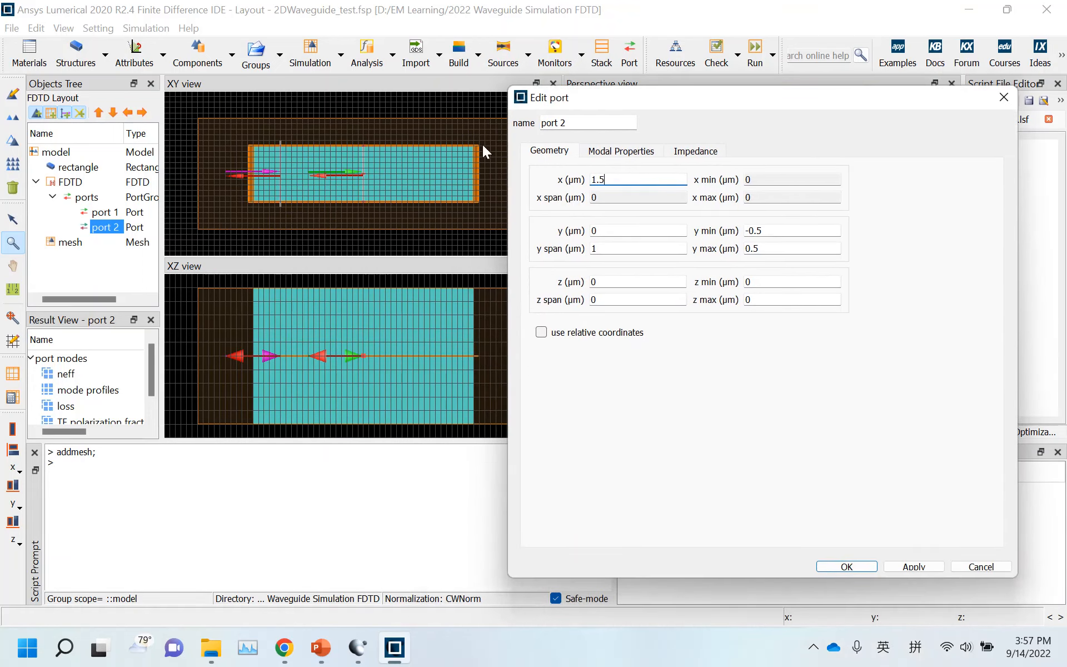
click(618, 251)
text(.2)
click(910, 567)
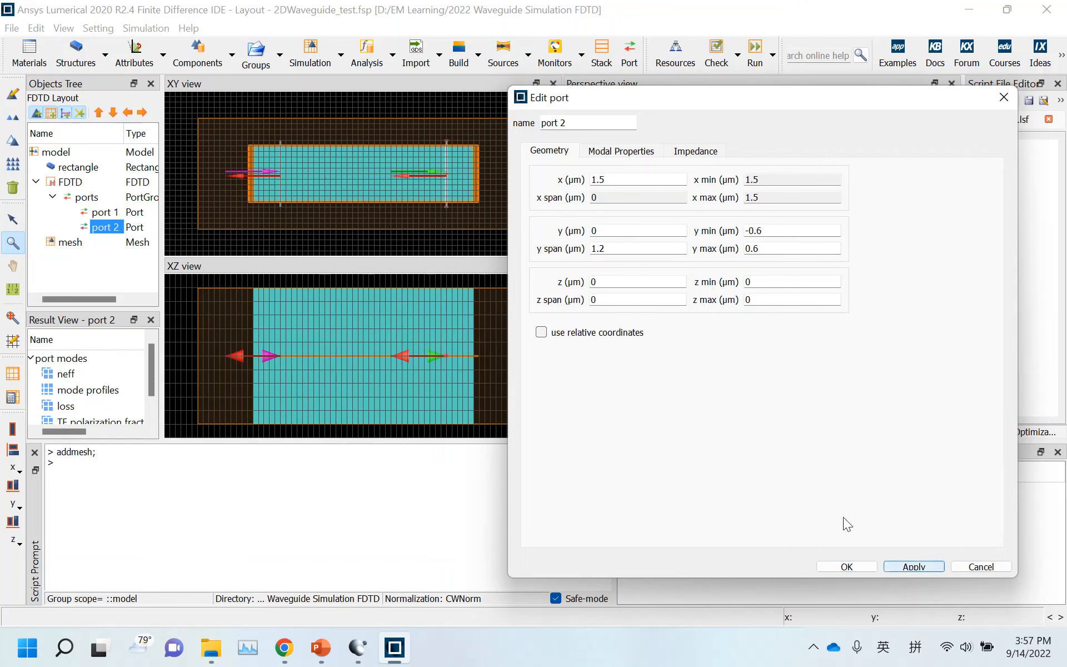
Set port 2's mode selection to user select, calculate its modes and enlarge the mode list.
click(632, 153)
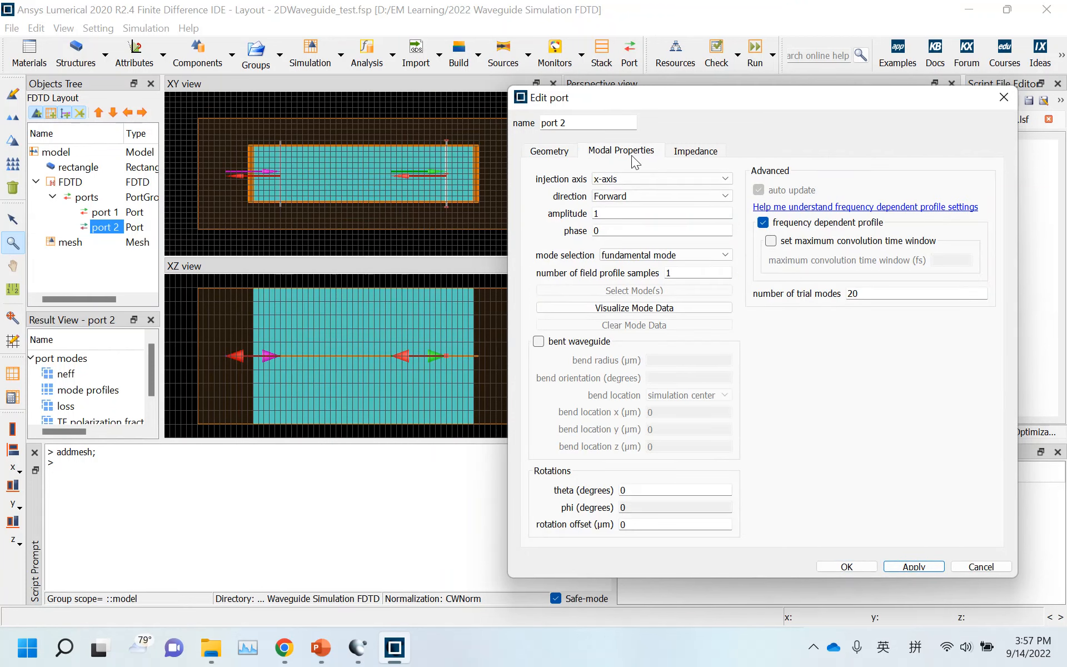
click(661, 252)
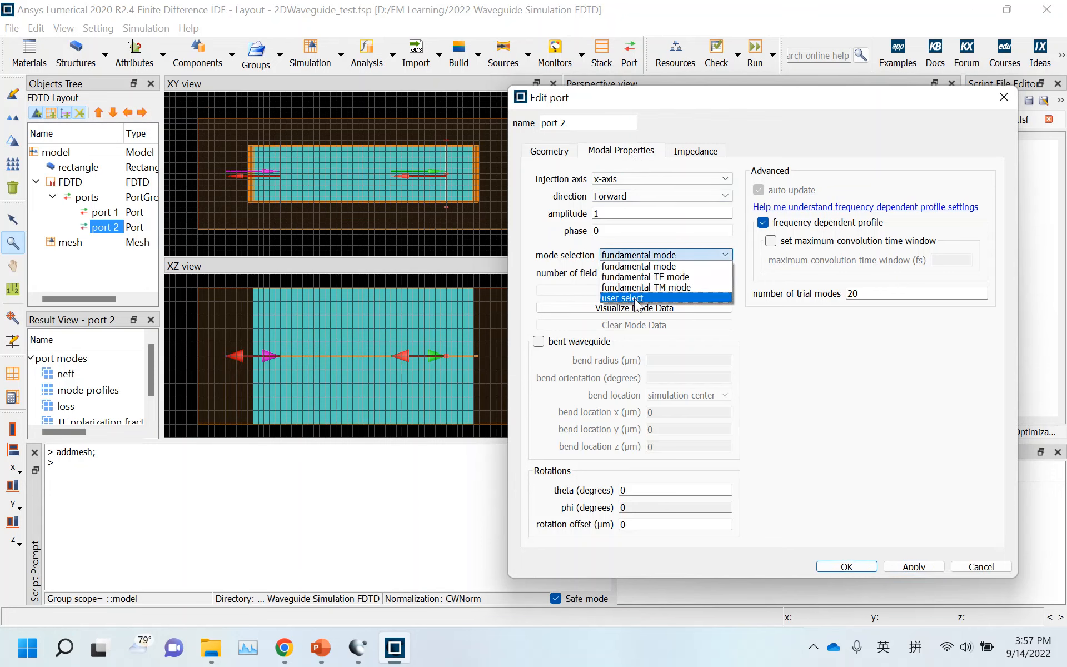
click(711, 301)
click(709, 308)
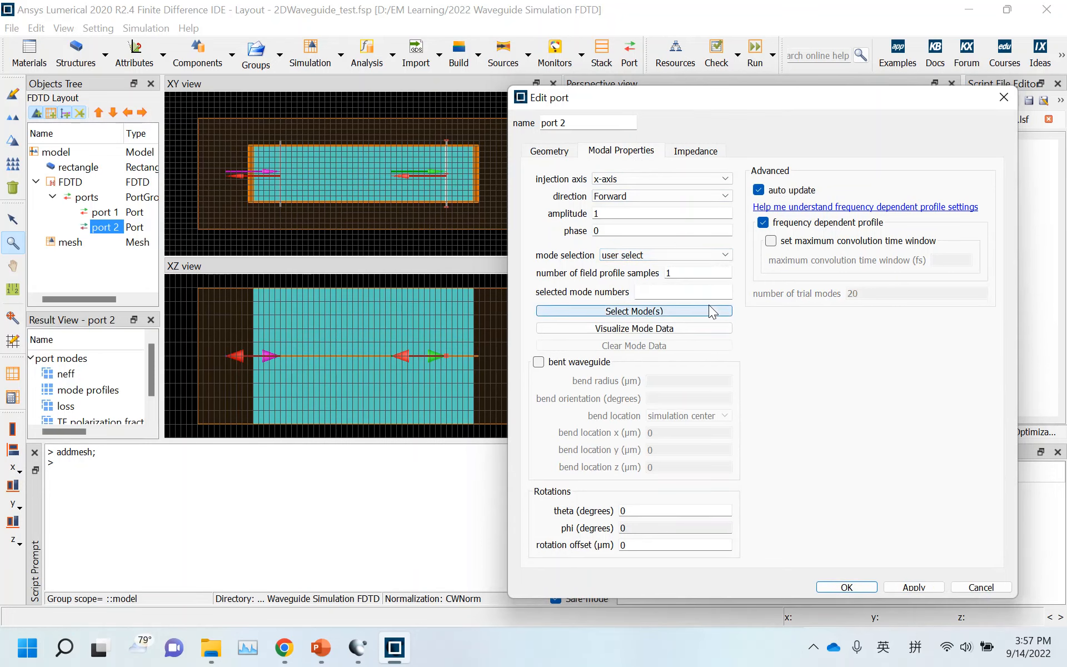
click(708, 304)
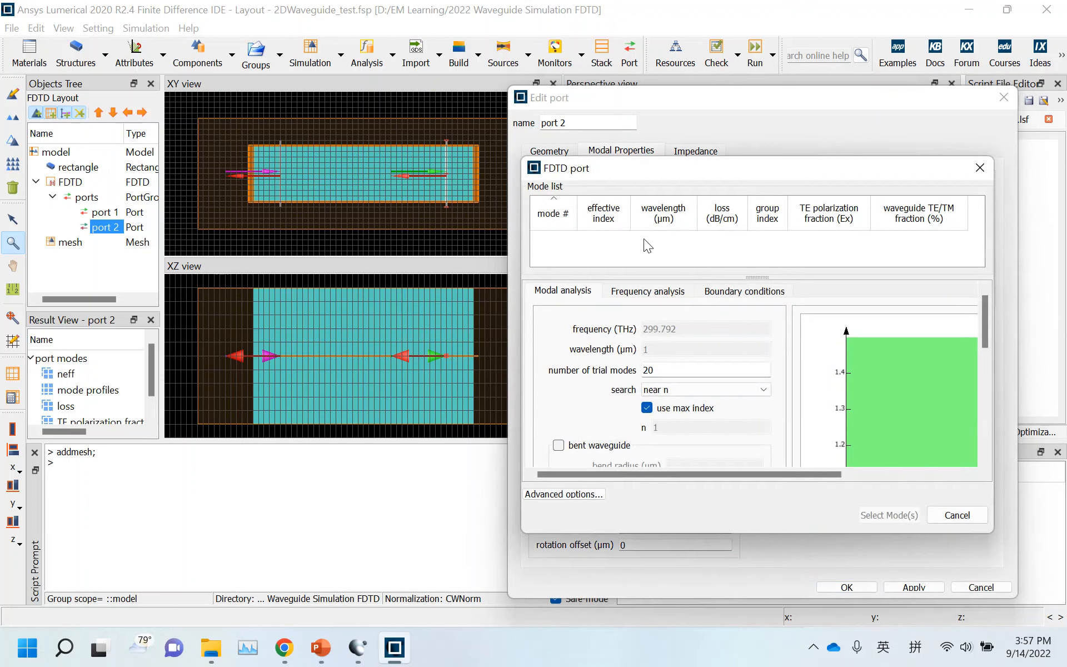
scroll(581, 409, down, 10)
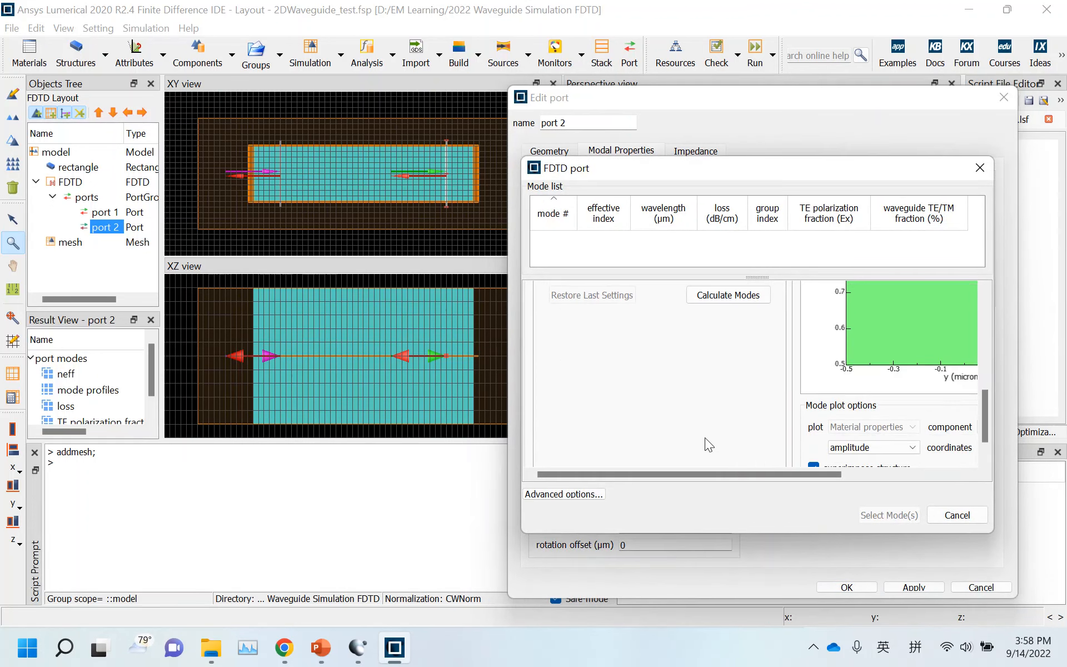
click(727, 295)
drag(768, 276, 768, 411)
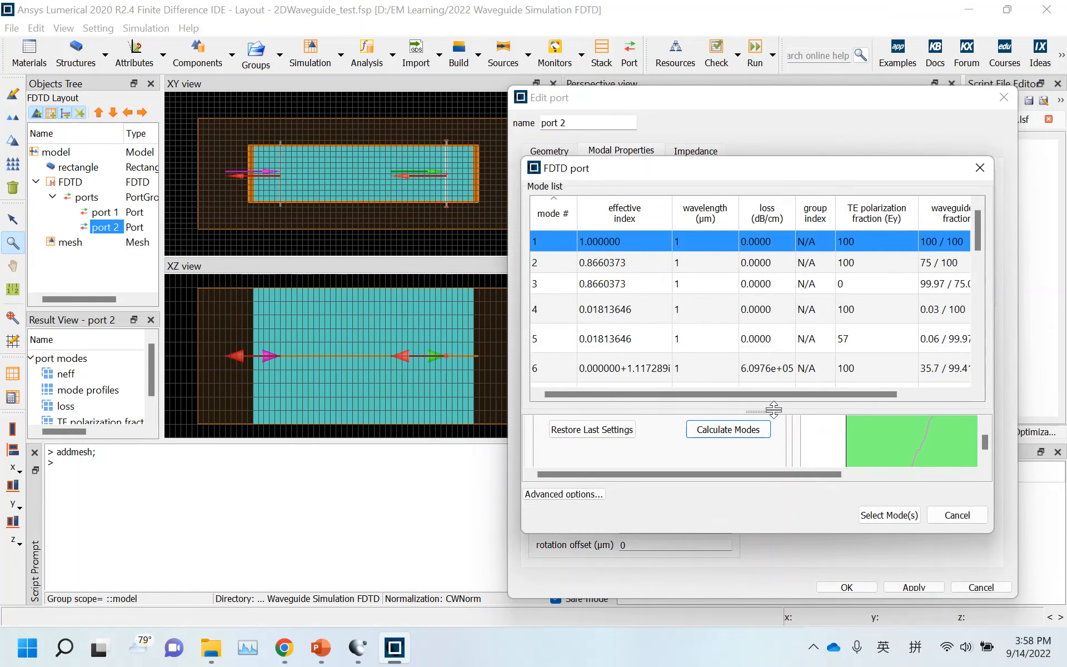
Assign modes 1, 2 and 3 to port 2 and confirm the port's settings.
ctrl+click(559, 259)
ctrl+click(551, 285)
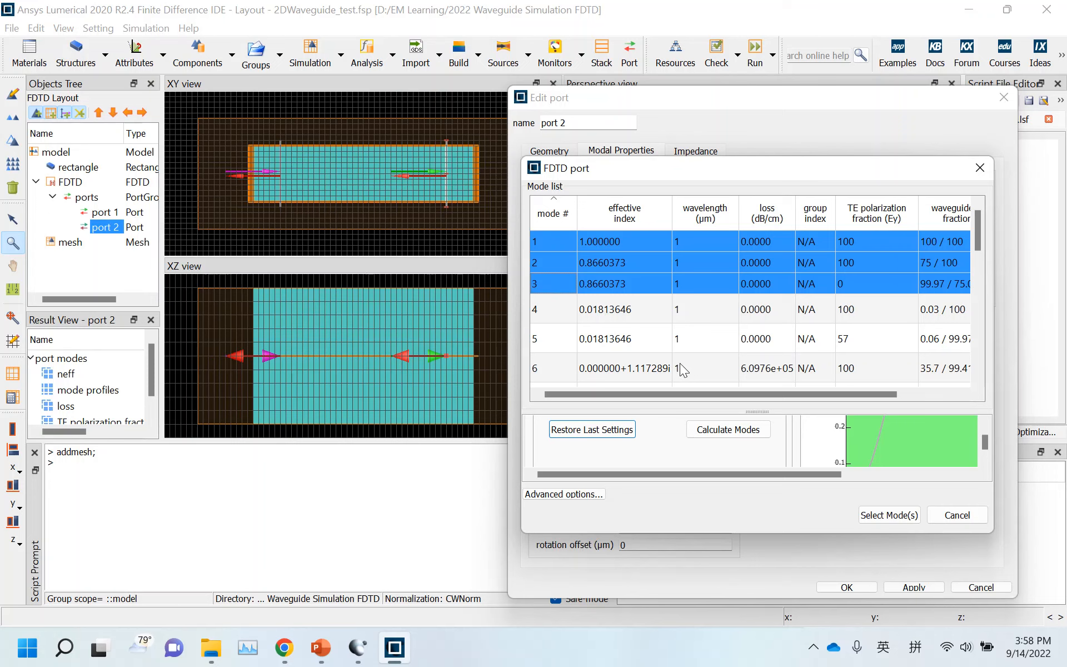
click(888, 515)
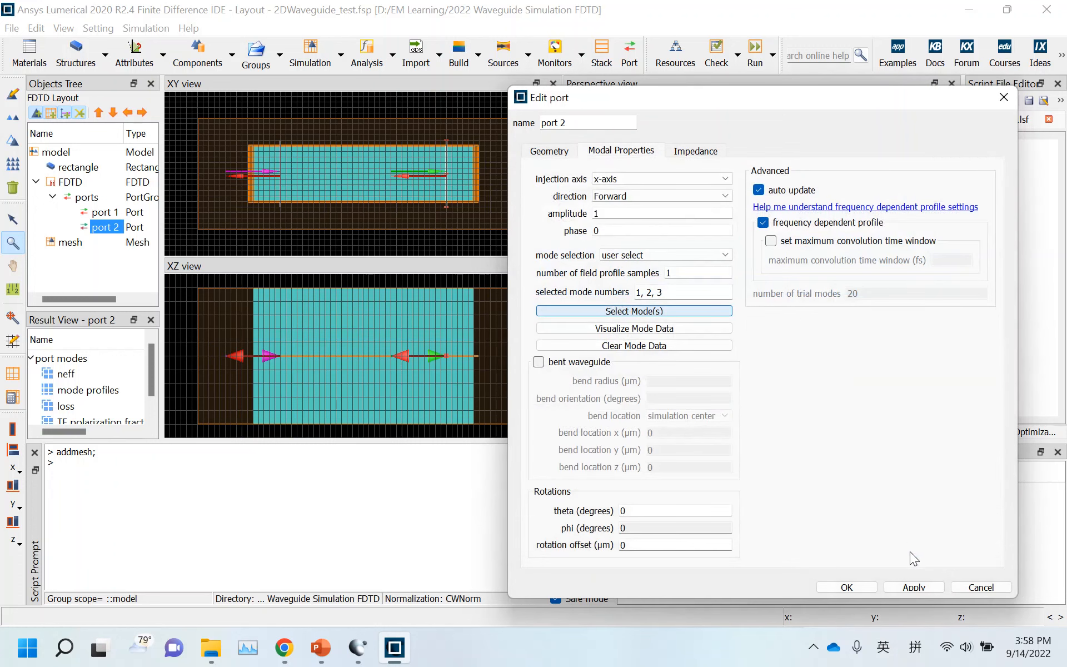
click(914, 587)
click(863, 584)
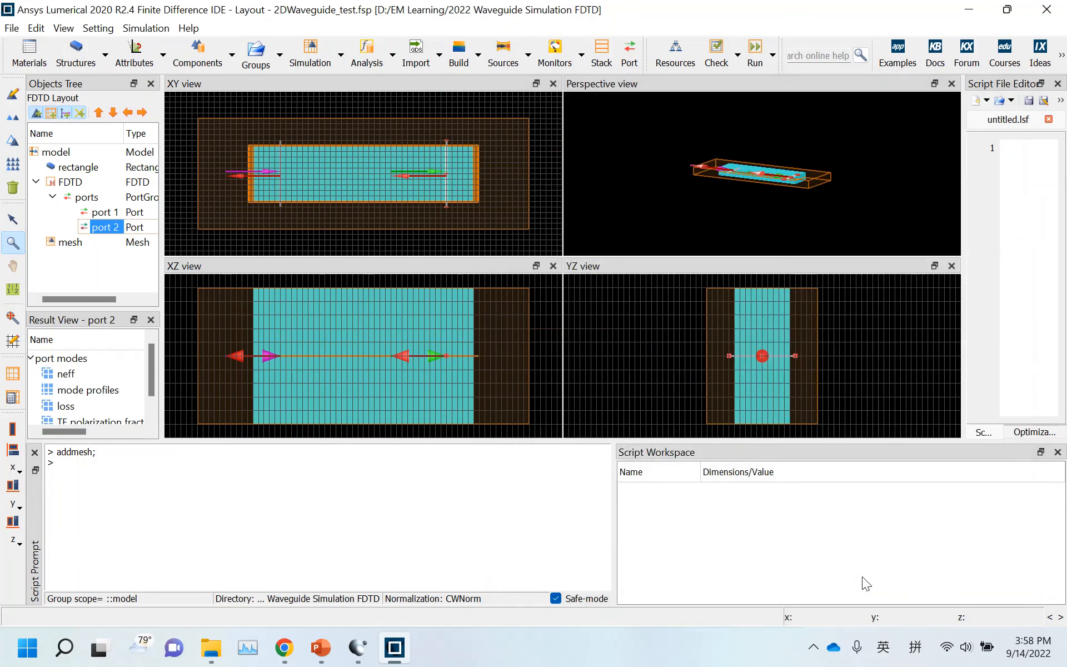
Collapse the ports group and review the rectangle and mesh objects in the model.
click(90, 213)
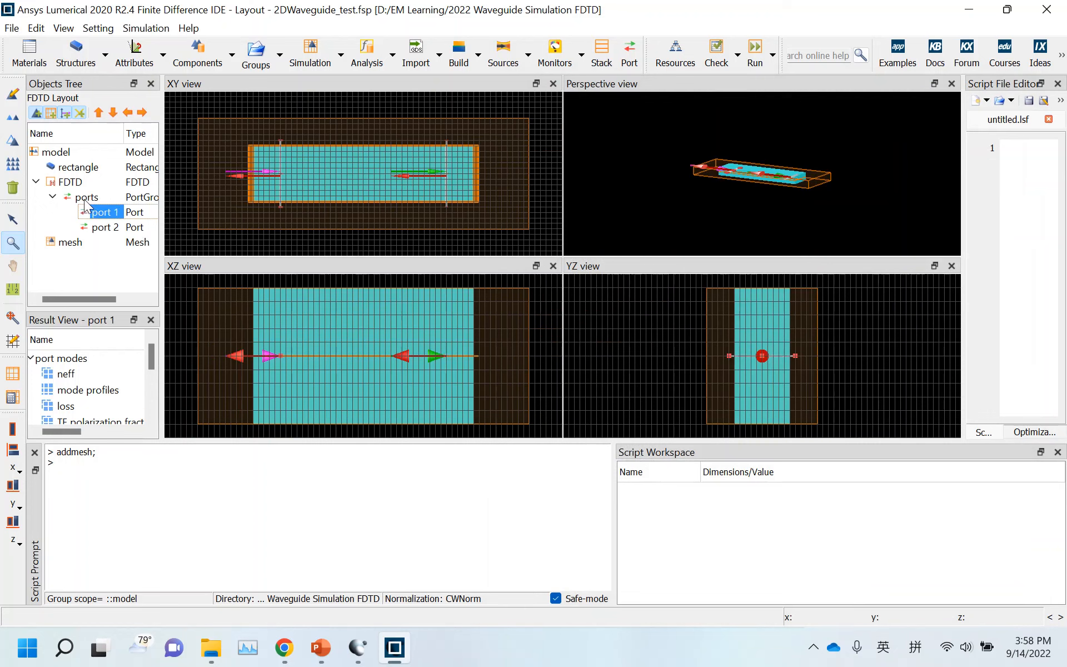
click(87, 200)
click(53, 197)
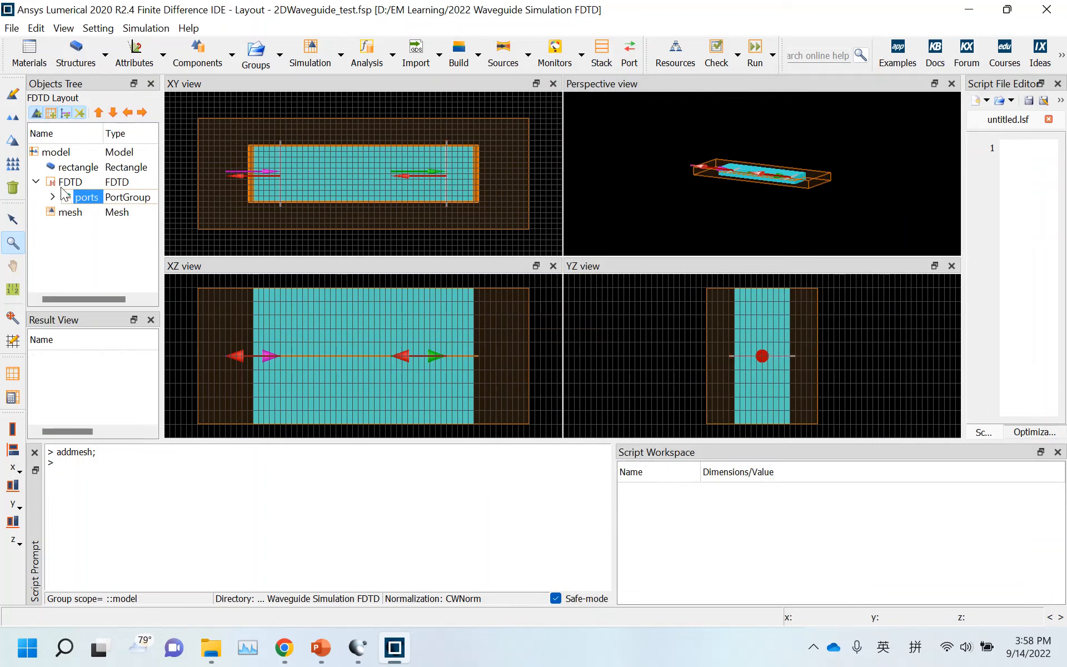
click(73, 168)
click(71, 212)
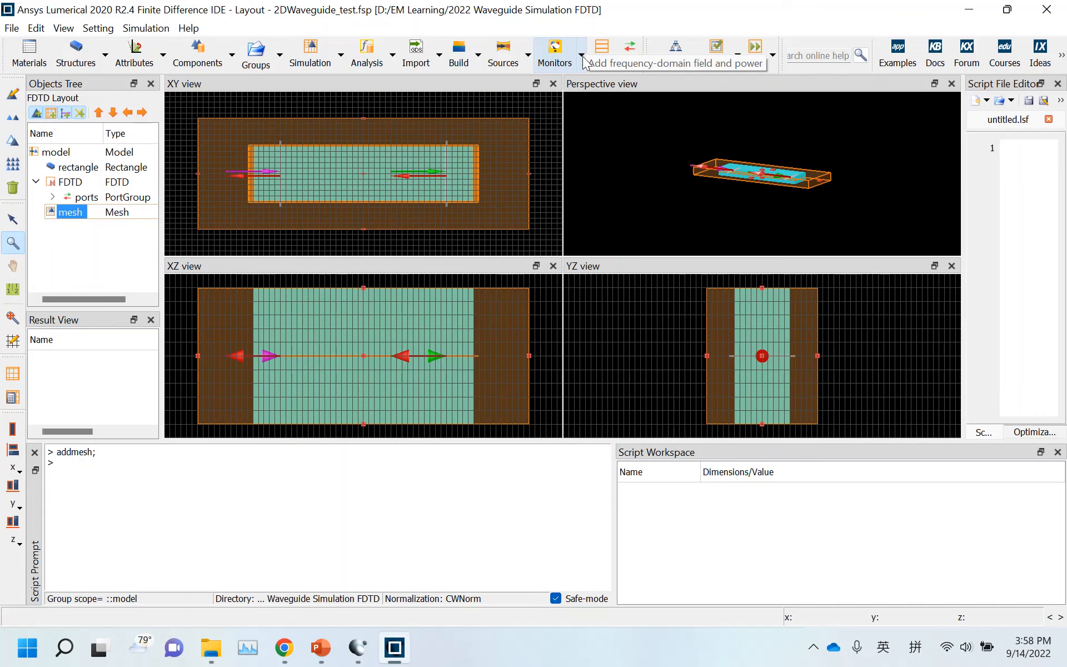
Add a frequency-domain field profile monitor to the model.
click(63, 155)
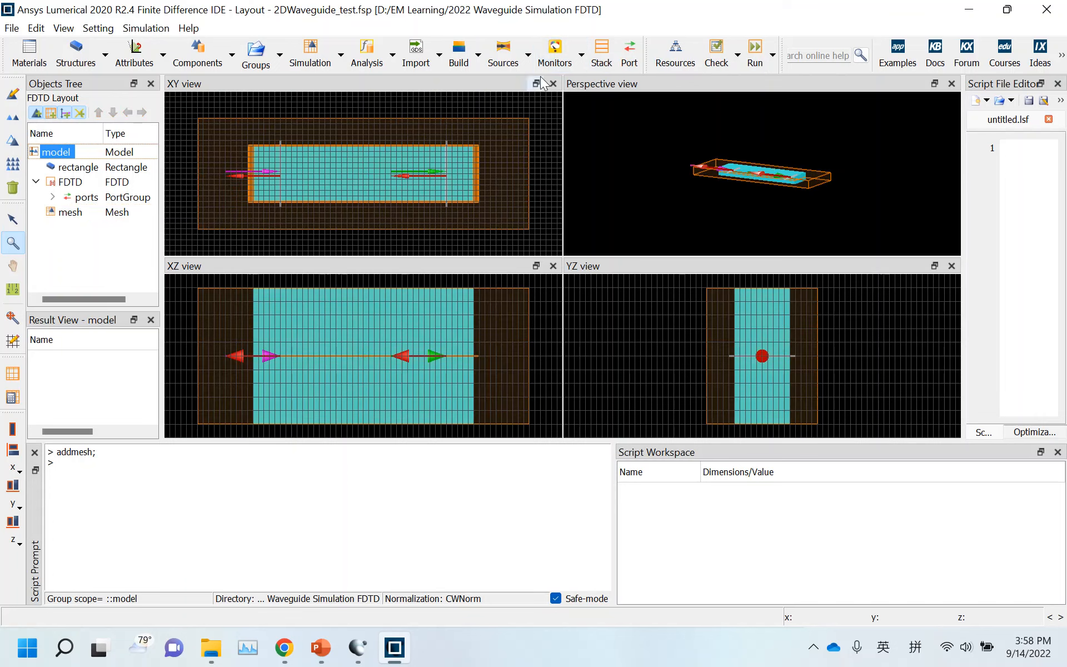
click(581, 55)
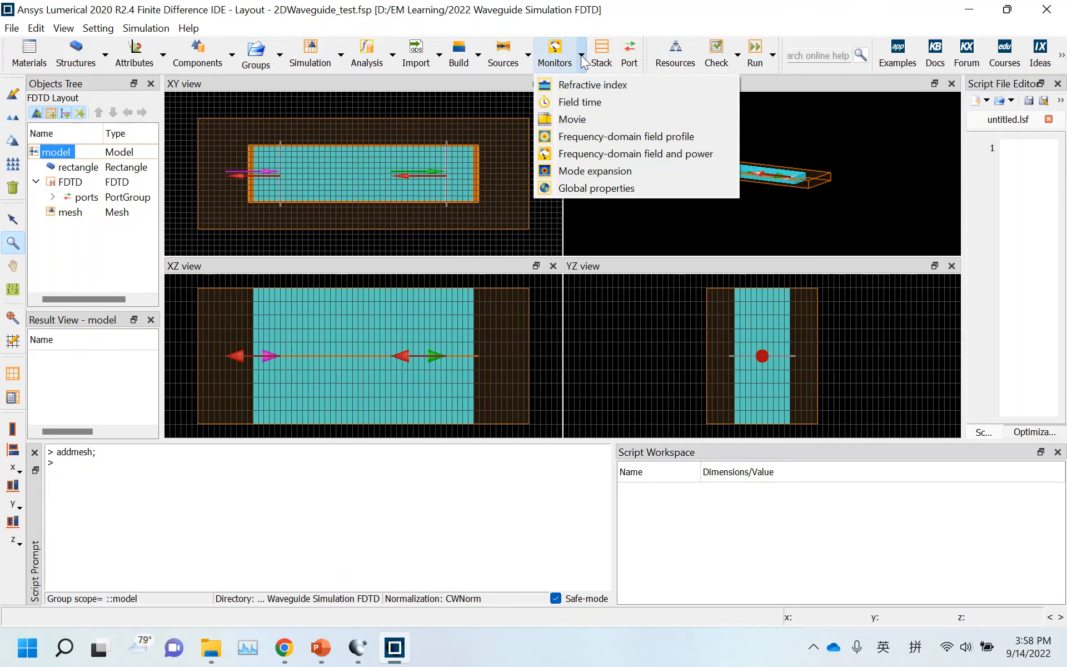
click(624, 142)
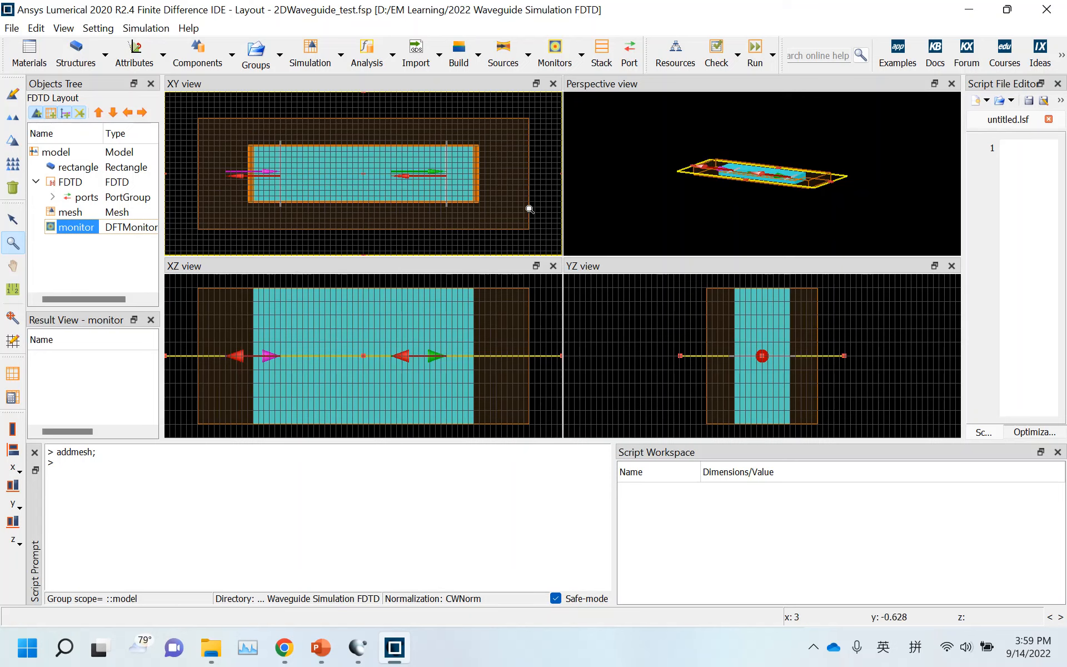
Set the field profile monitor's x span to 10 µm and its y span to 4 µm, and confirm the changes.
right_click(62, 230)
click(58, 237)
click(72, 230)
right_click(70, 226)
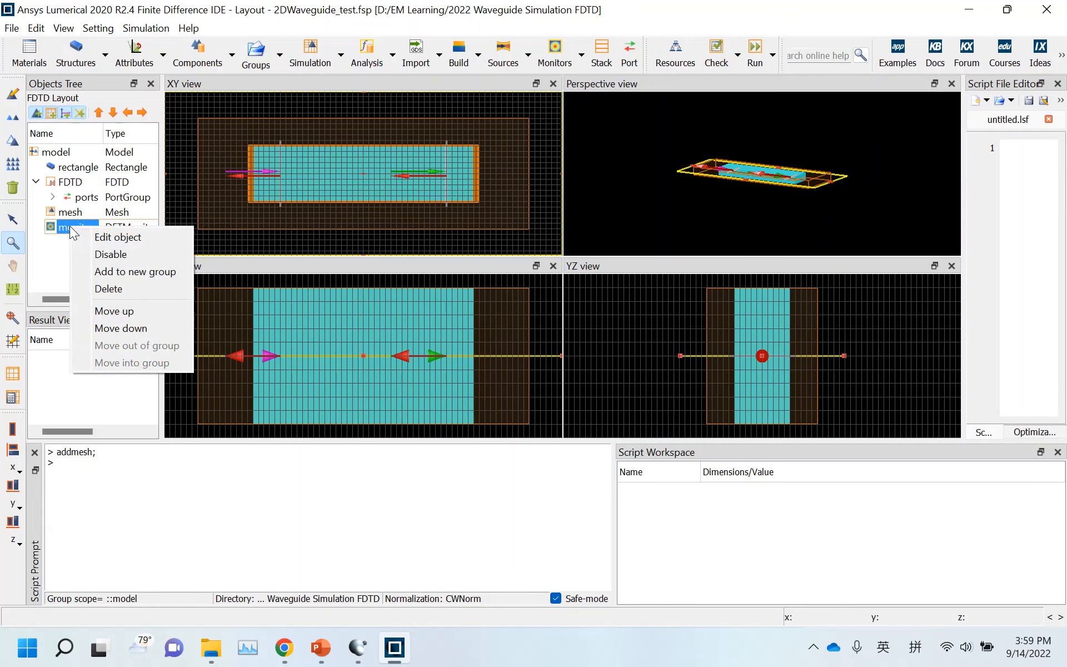
click(118, 242)
click(420, 164)
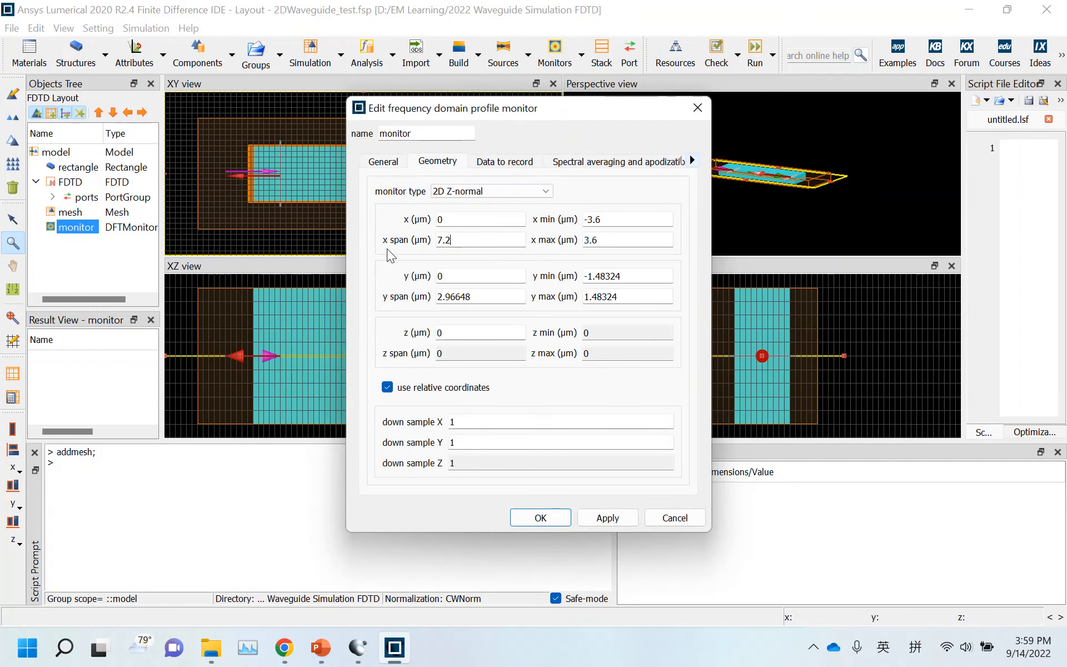
drag(461, 243, 398, 247)
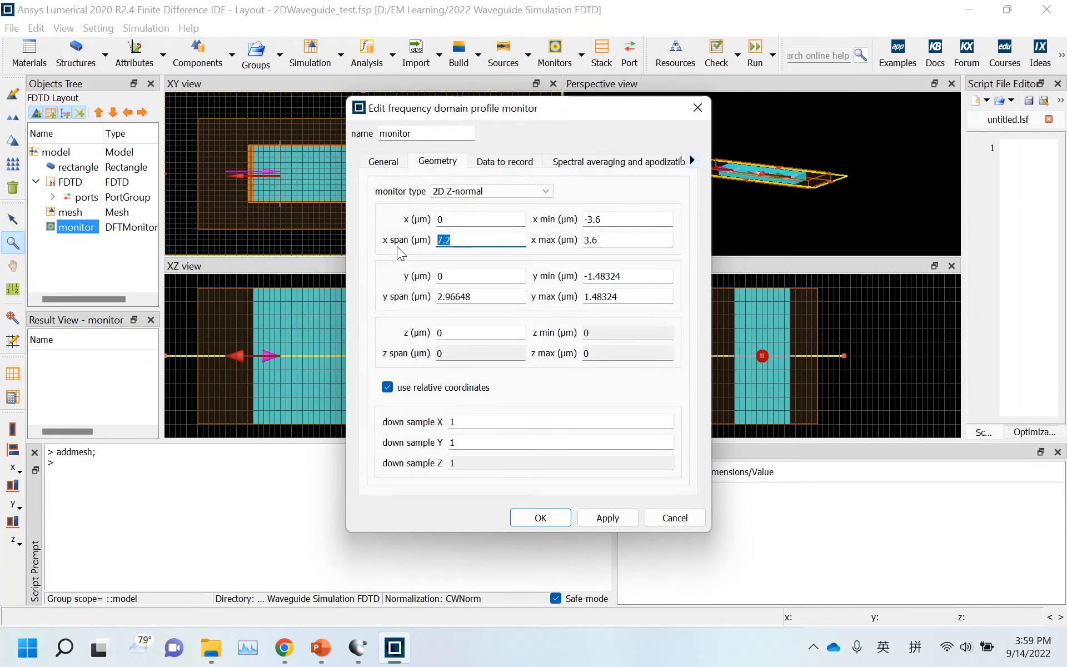
text(10)
drag(503, 295, 405, 300)
text(4)
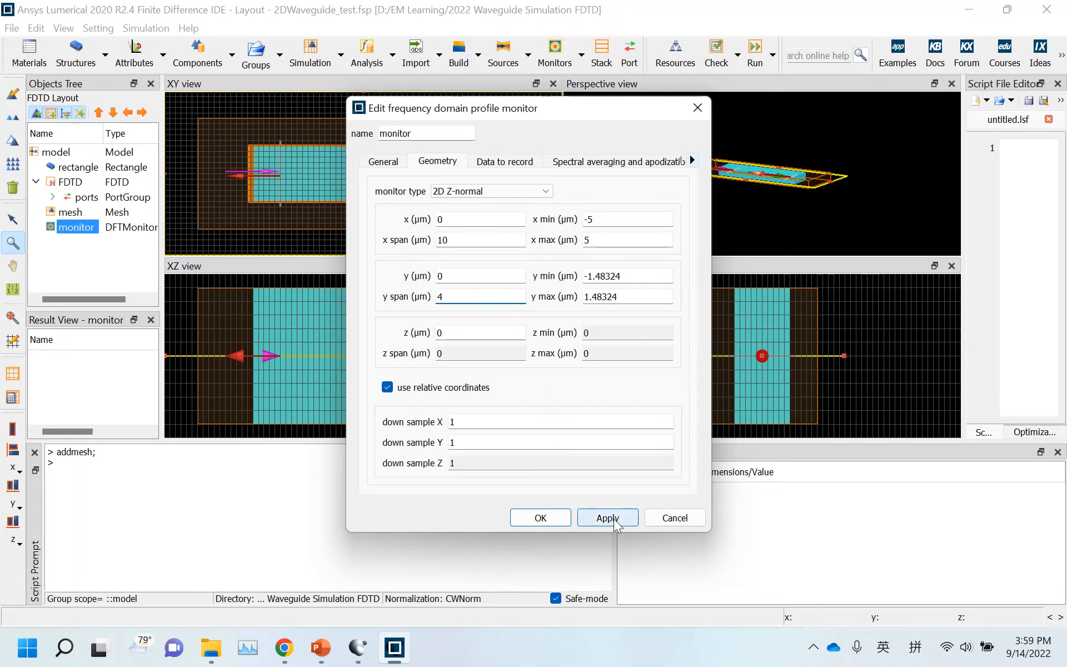
click(607, 517)
click(542, 517)
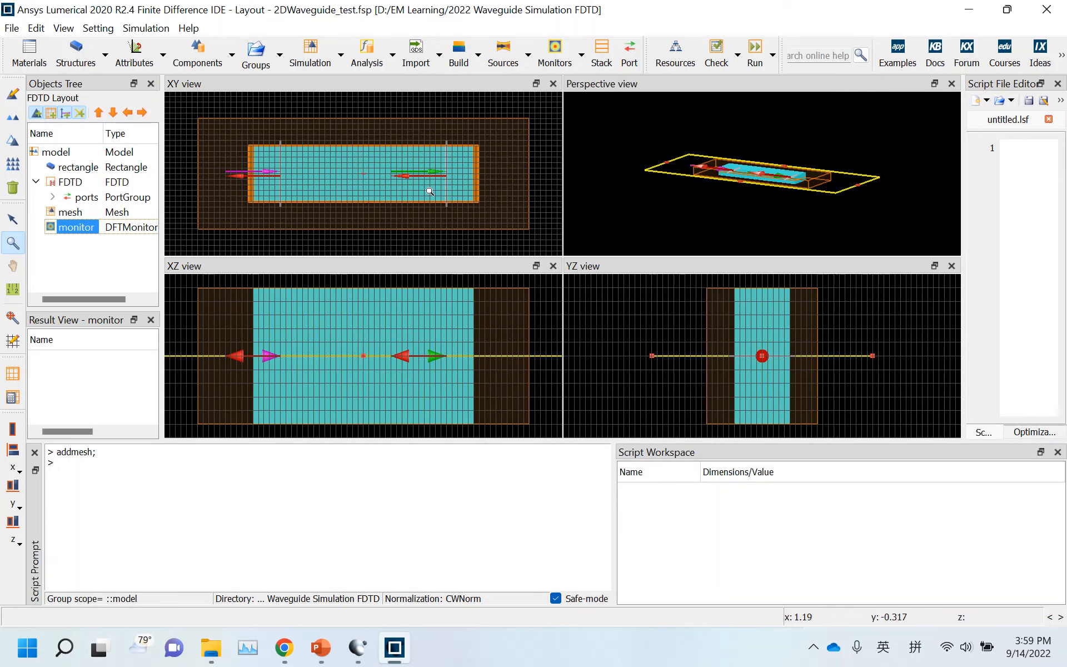
Expand the ports group under the FDTD region and open the group's settings for editing.
click(96, 255)
click(35, 182)
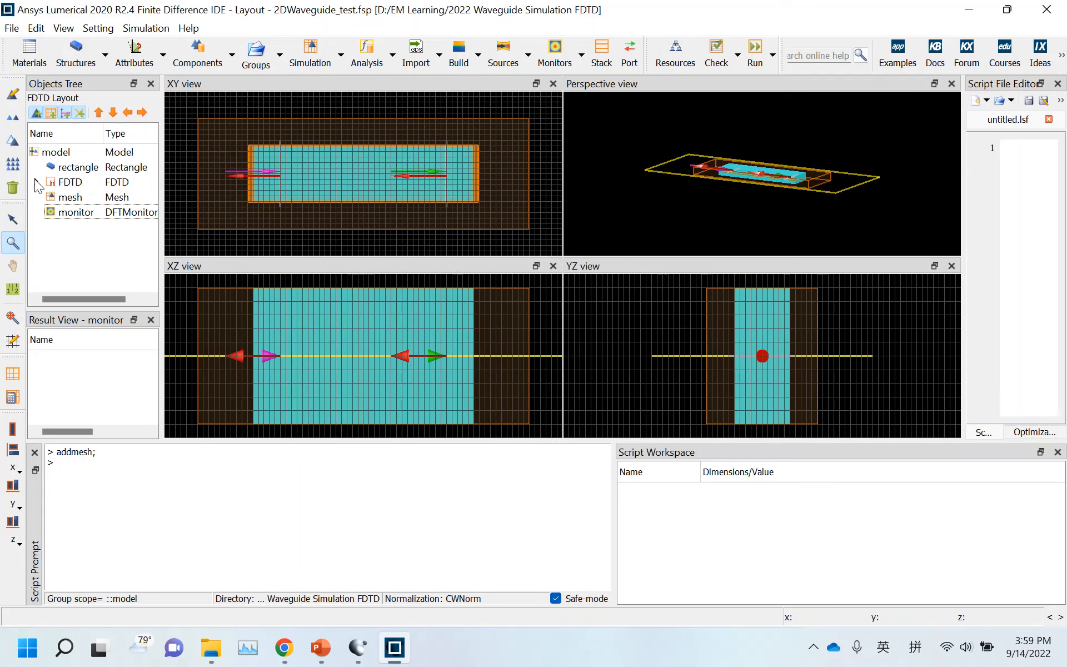
click(35, 182)
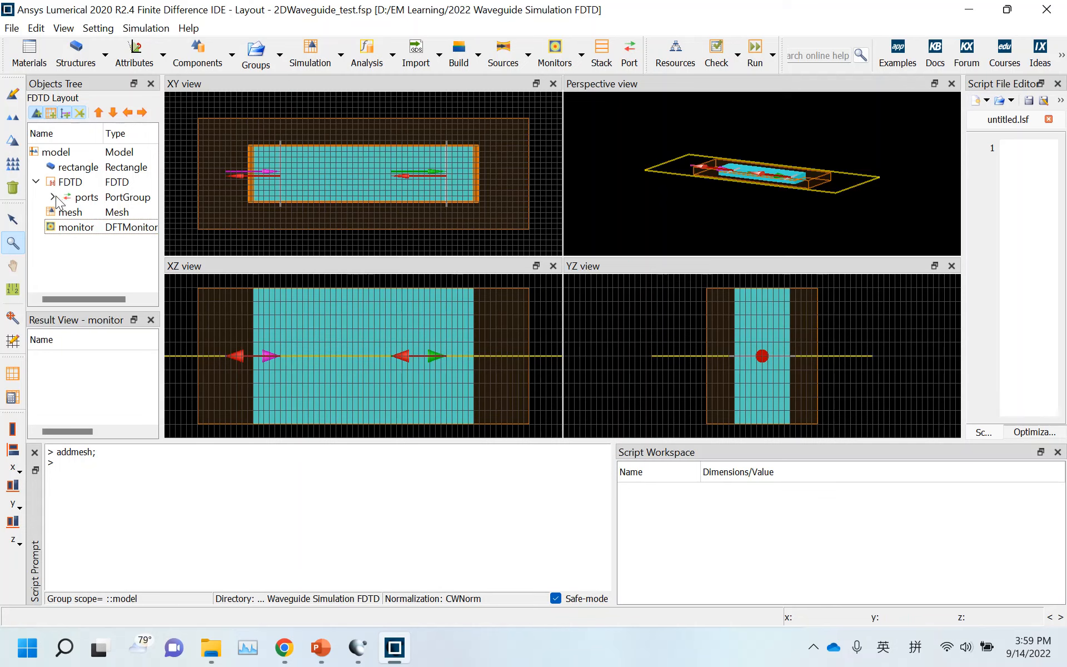
click(54, 197)
click(84, 199)
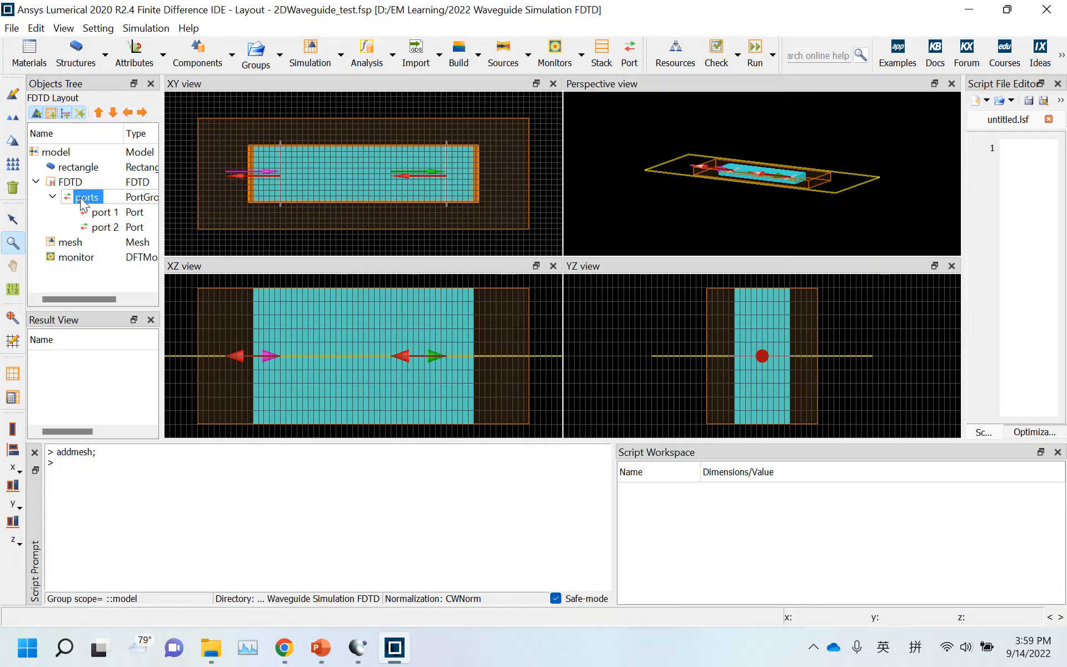
right_click(80, 198)
key(Escape)
right_click(89, 200)
click(117, 210)
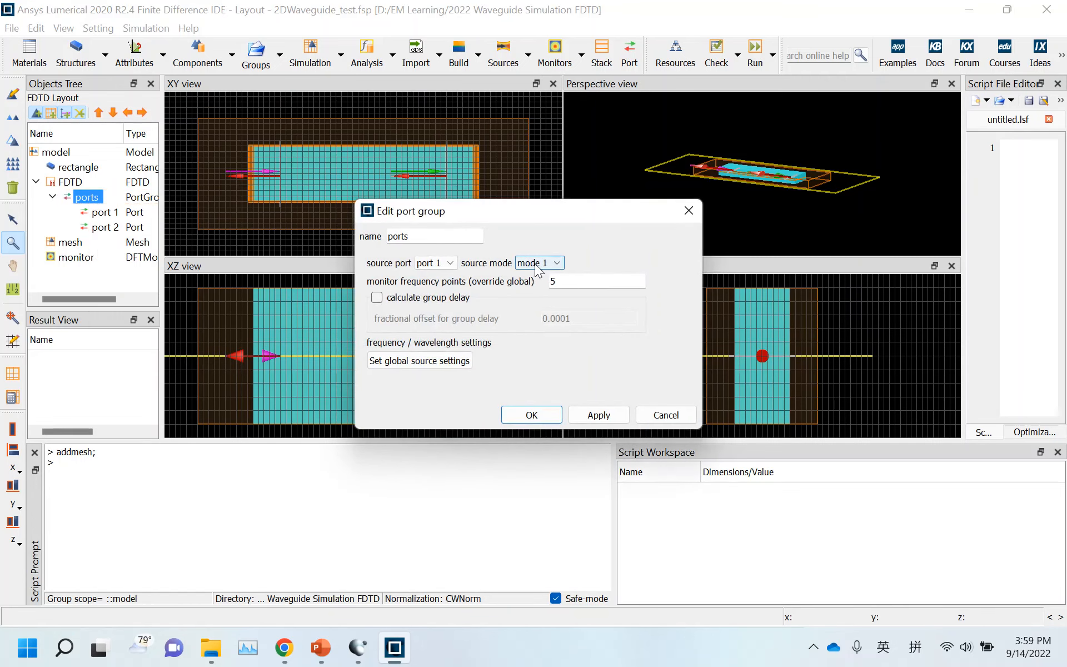
Try mode 2 as the source mode for port 1 in the port group.
click(536, 263)
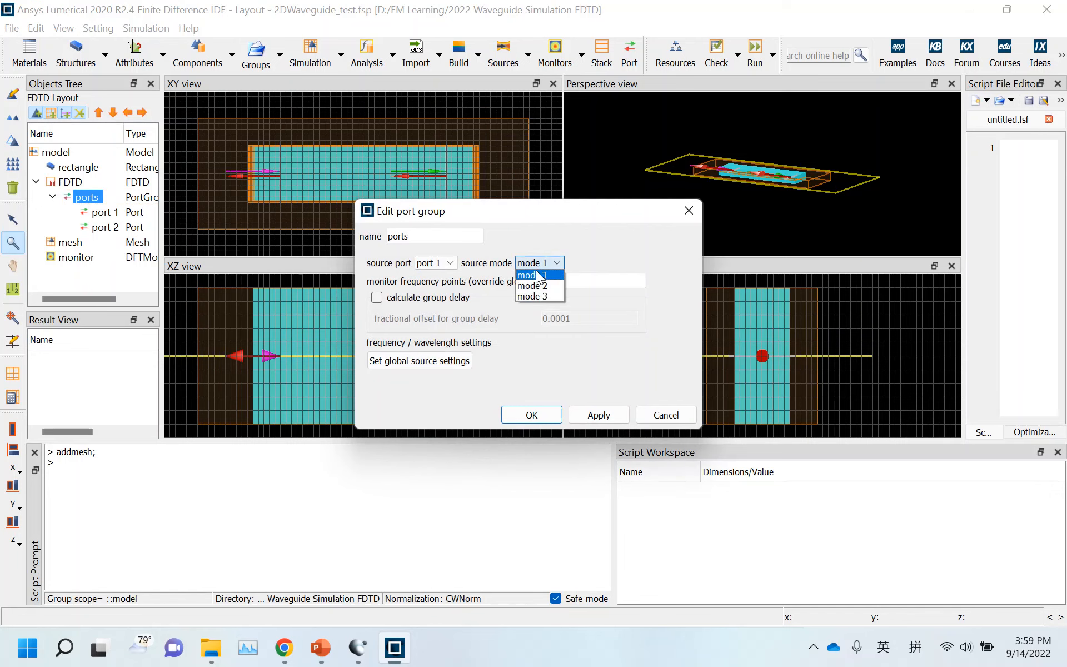
click(543, 264)
click(546, 264)
click(543, 285)
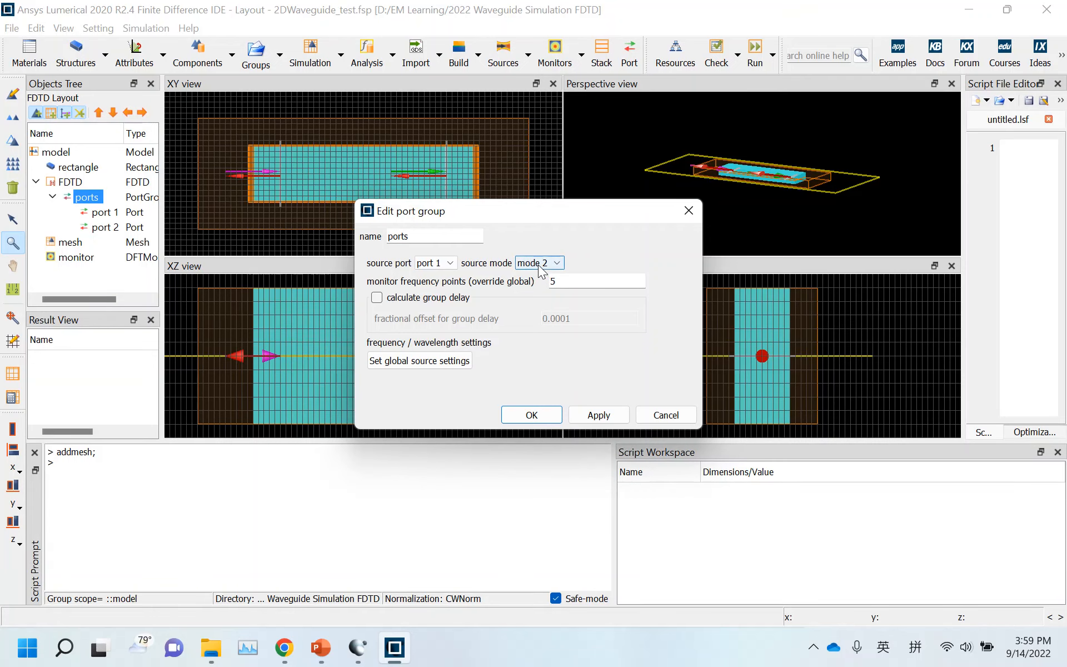
Set the port group's source mode to mode 1 and confirm the settings.
click(539, 263)
click(541, 275)
click(603, 414)
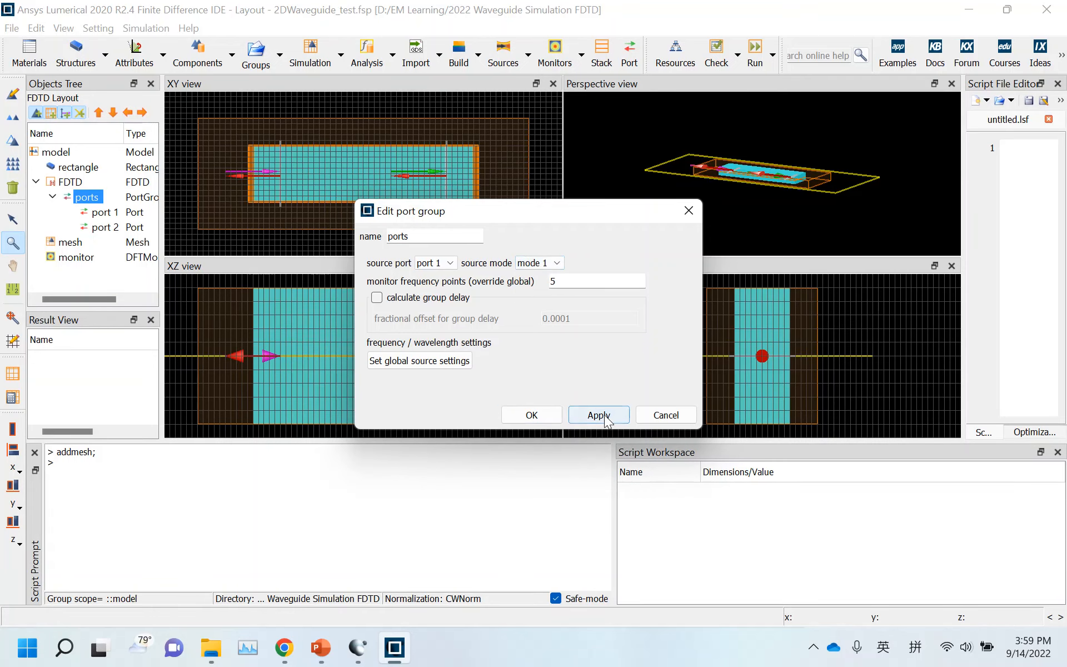
click(522, 417)
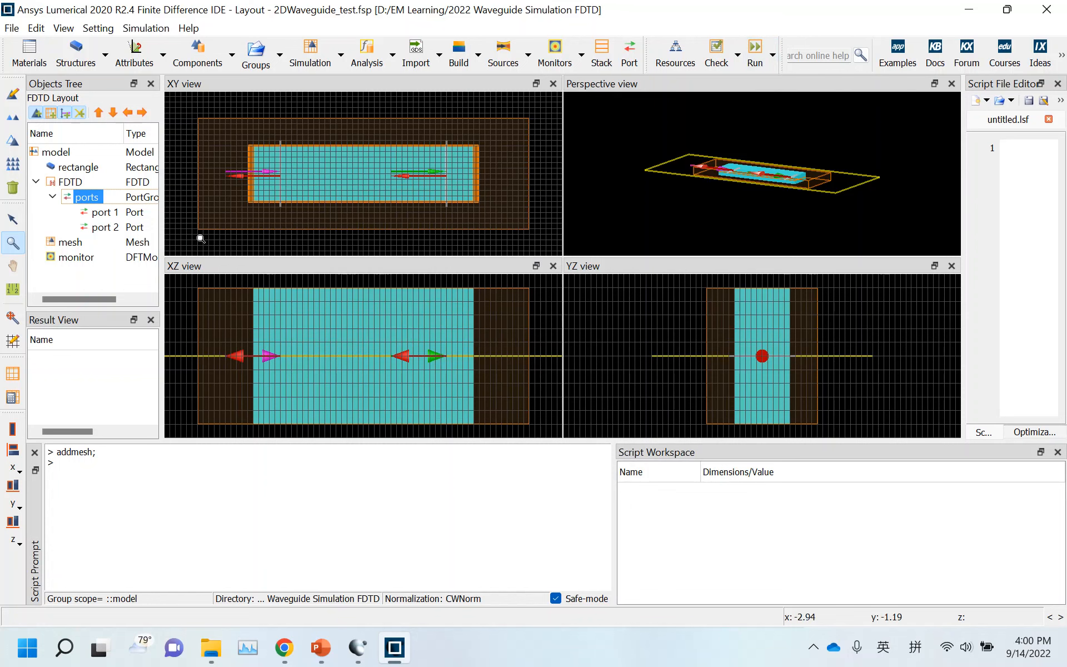
Check the simulation and memory requirements and examine the memory needed for initialization and mesh.
drag(162, 224, 220, 224)
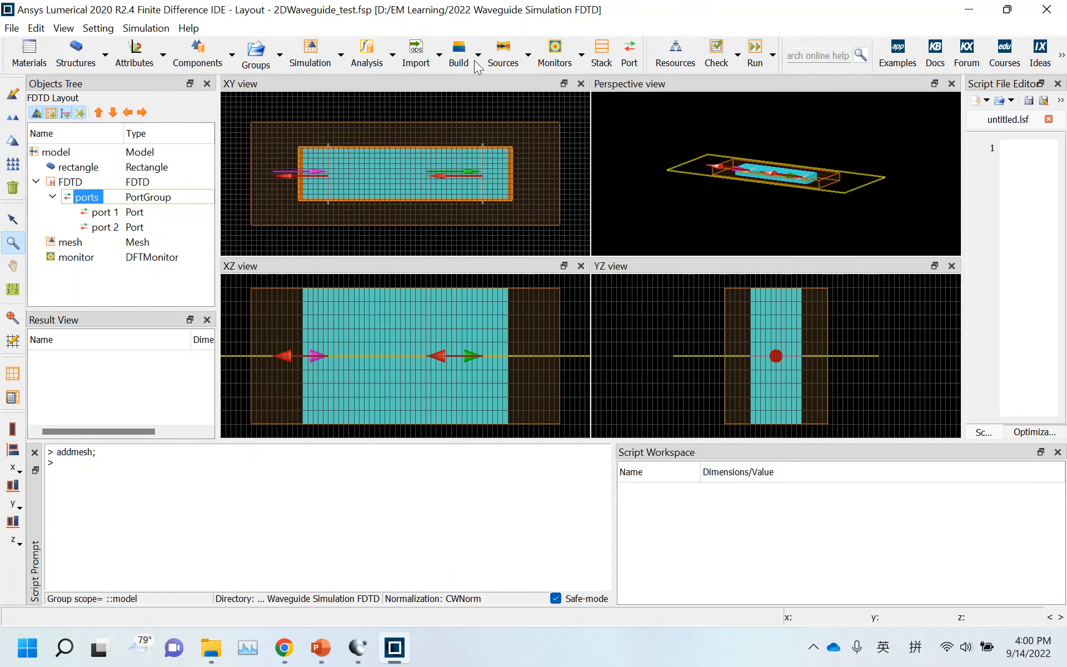
click(737, 54)
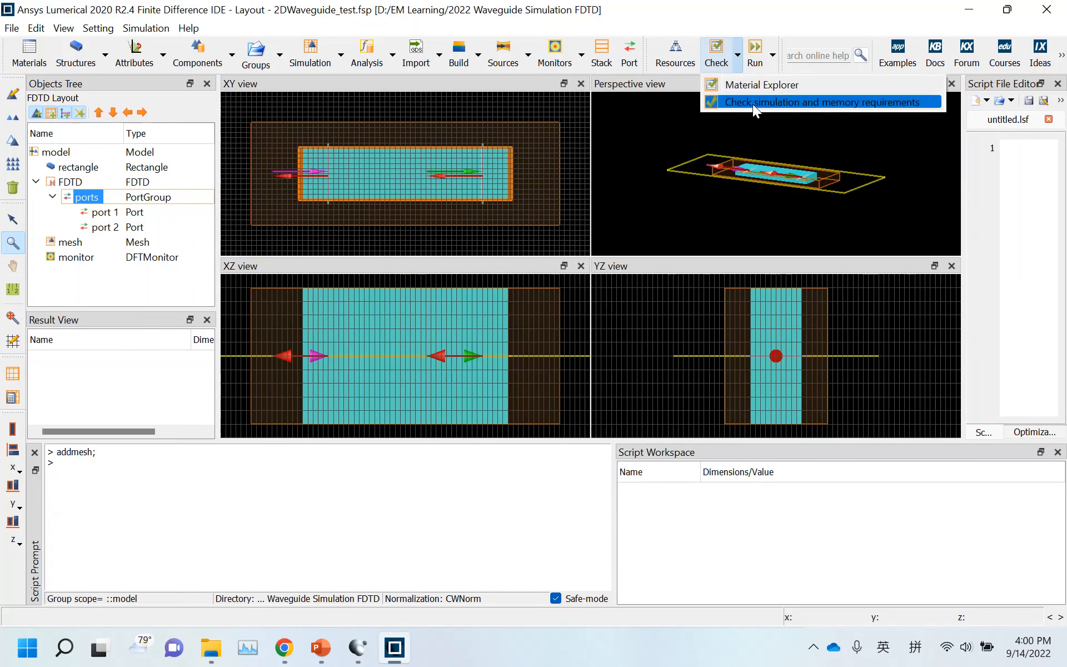
click(735, 63)
click(736, 66)
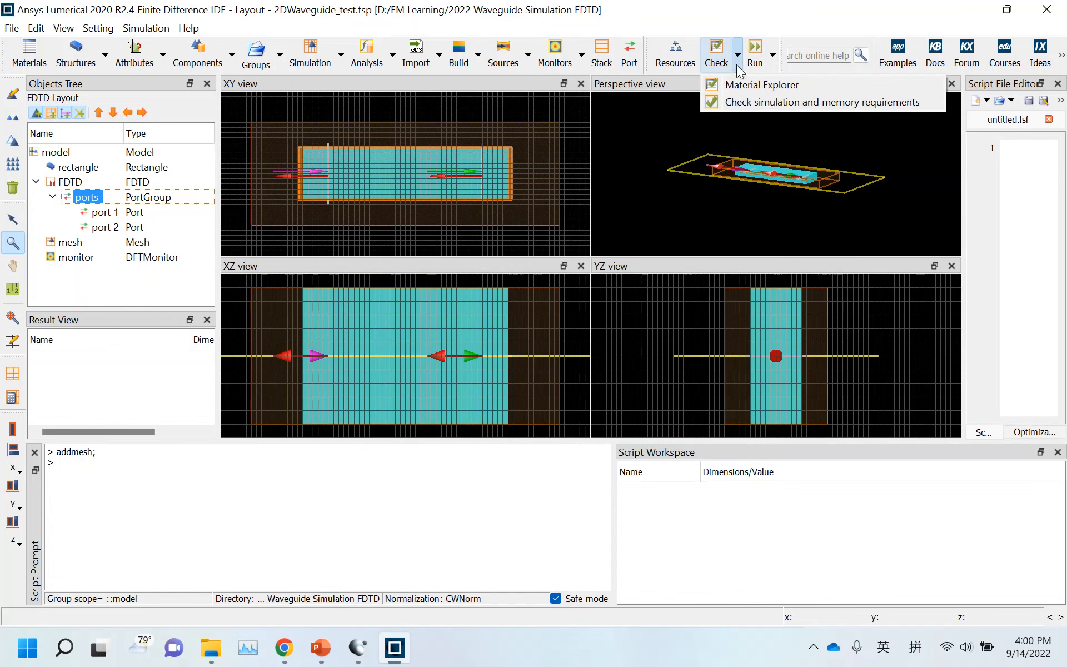
click(765, 103)
drag(473, 256, 510, 256)
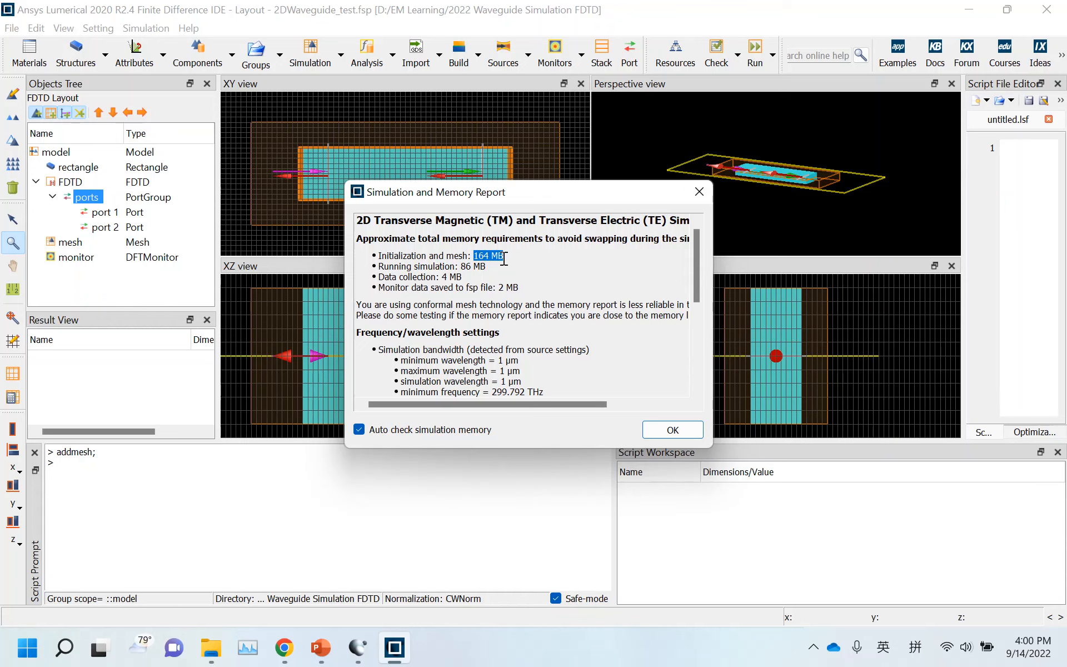
click(672, 429)
Select the mesh override and examine the simulation and memory report's initialization and mesh figure again.
click(69, 242)
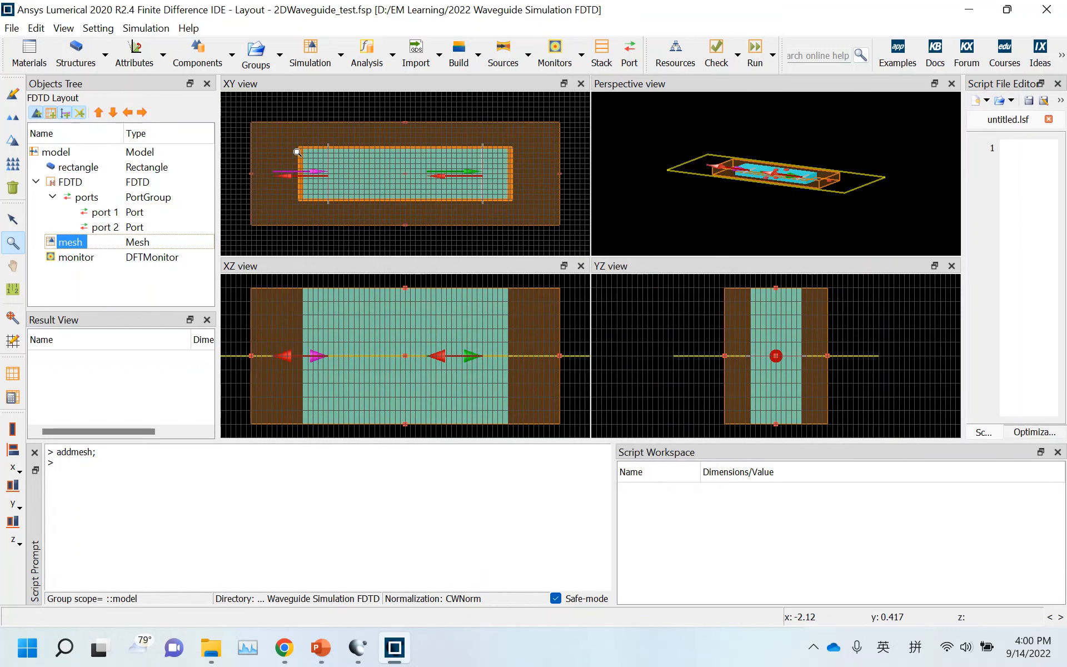
click(738, 63)
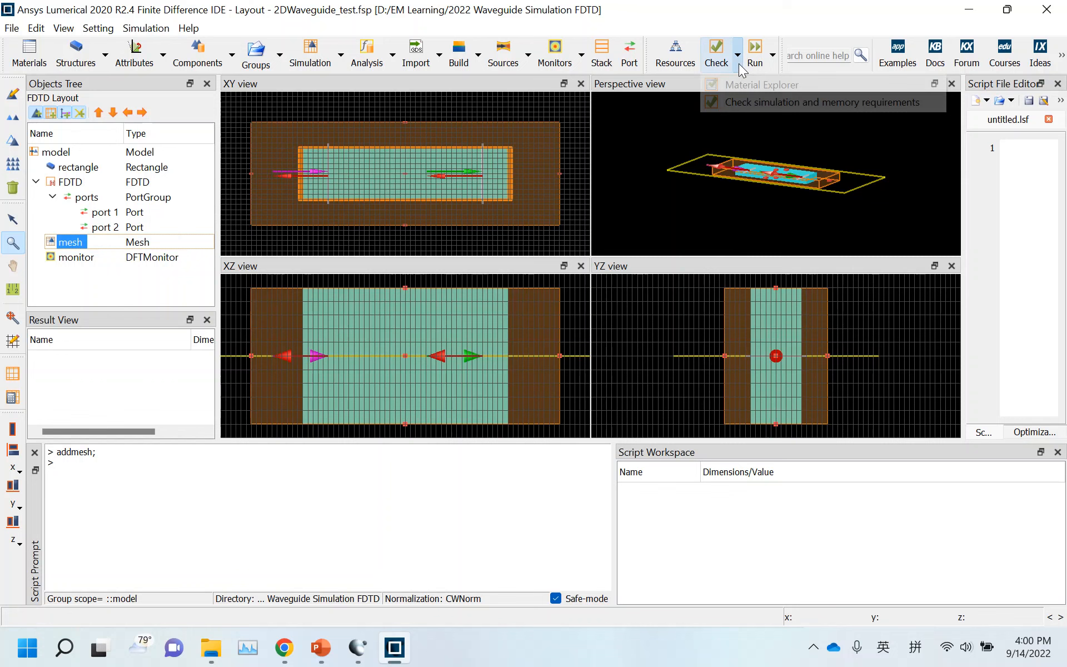
click(745, 105)
drag(477, 256, 512, 257)
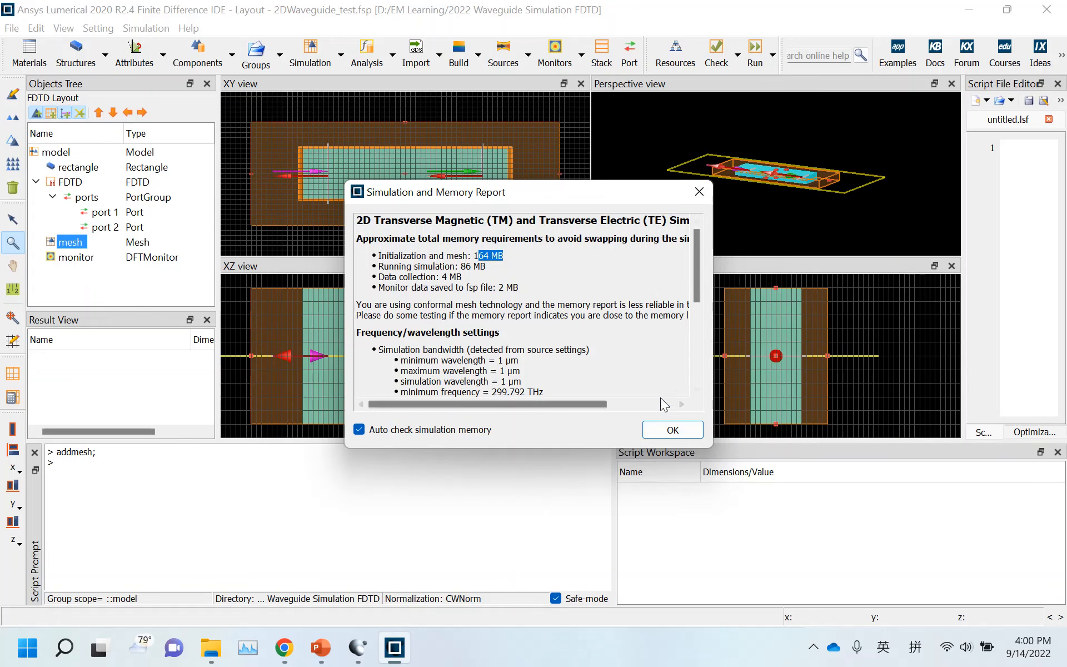
Close the memory report, run the simulation and visualize the monitor's electric field E.
click(672, 429)
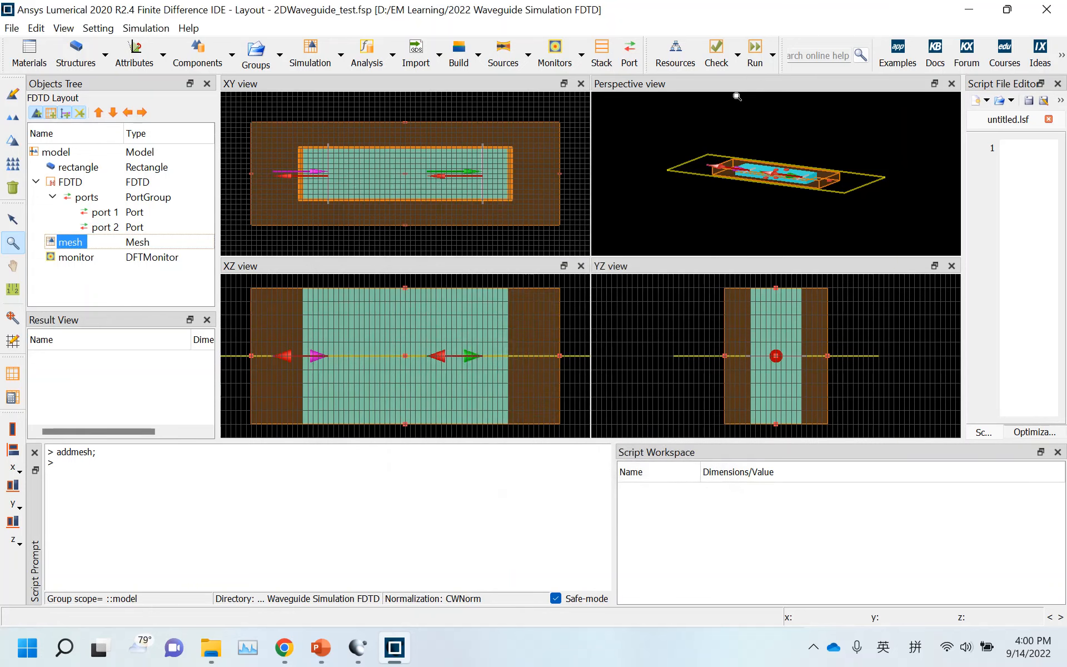
click(753, 59)
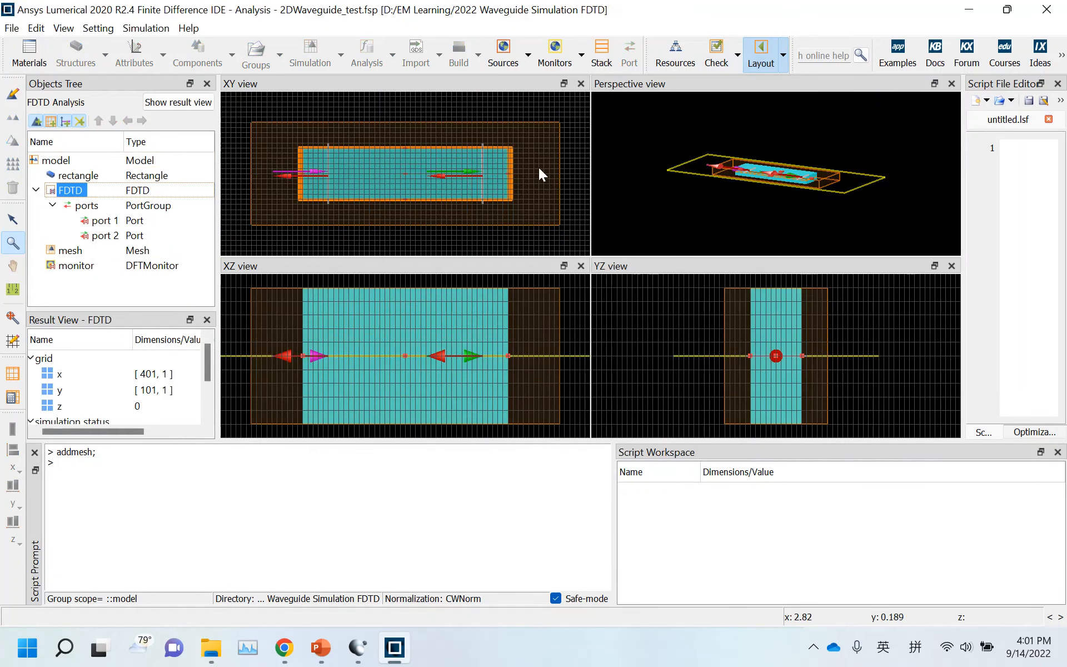
click(76, 265)
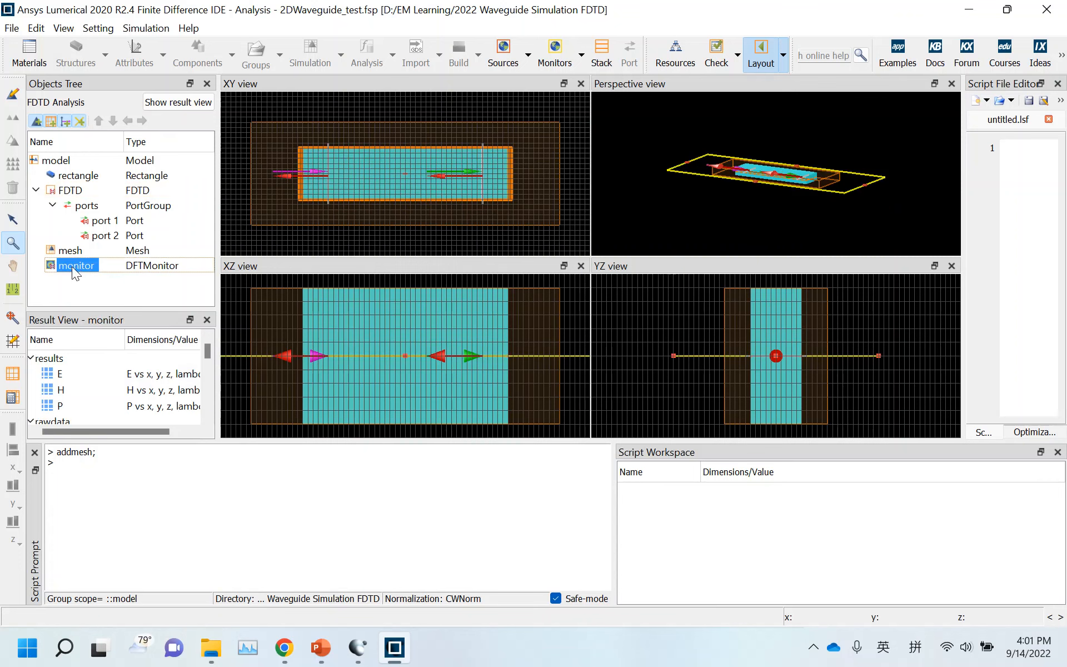
right_click(71, 265)
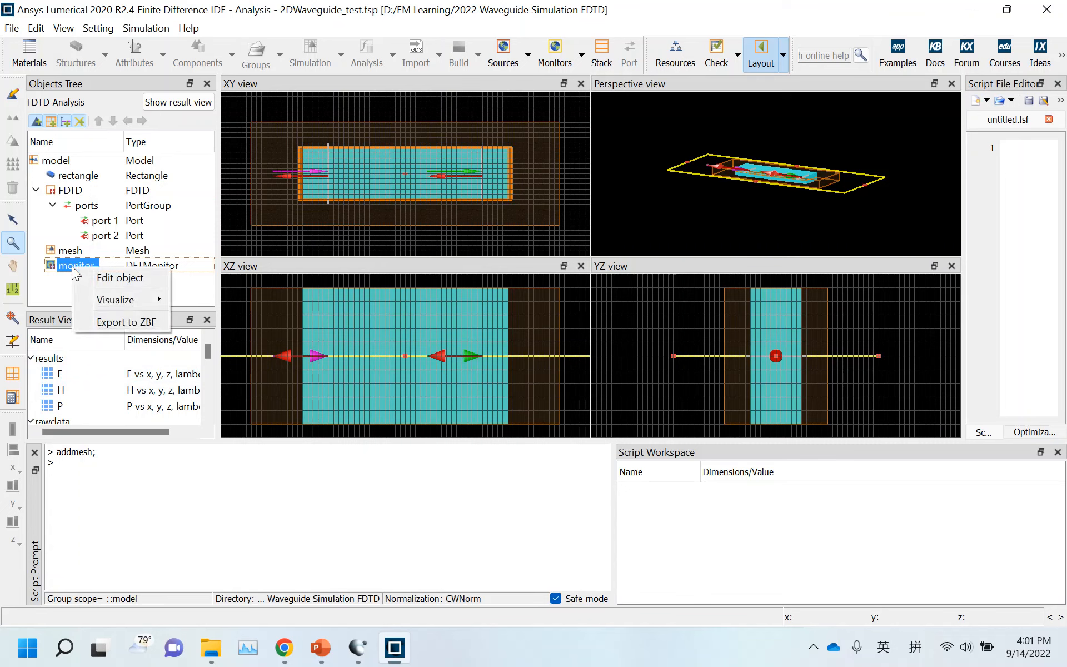
mouse_move(125, 298)
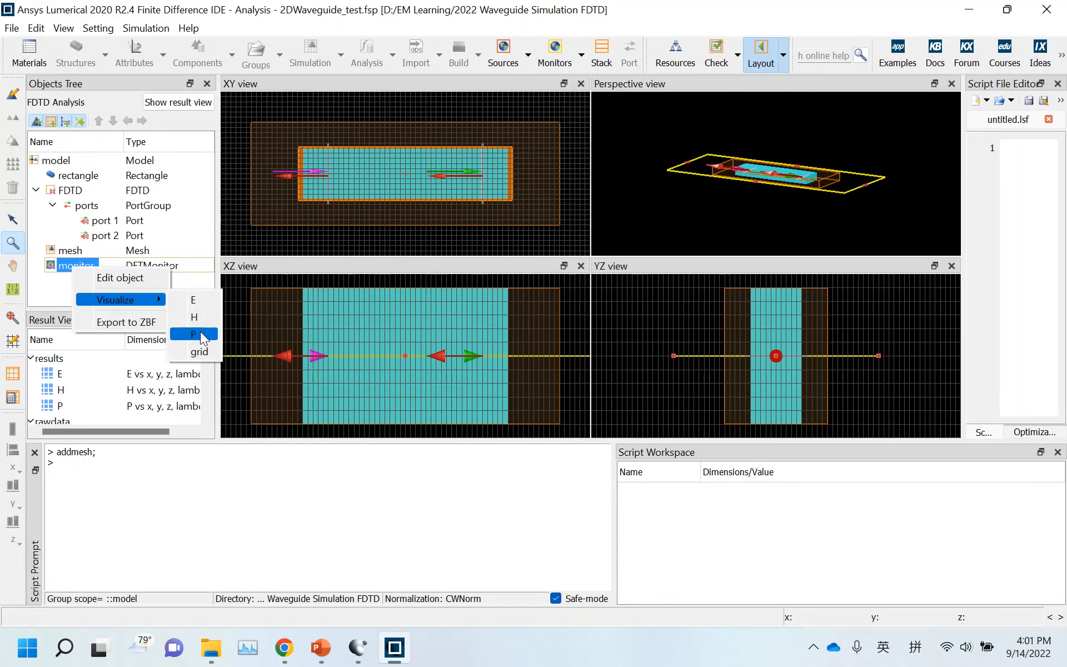
click(202, 302)
drag(548, 55, 433, 57)
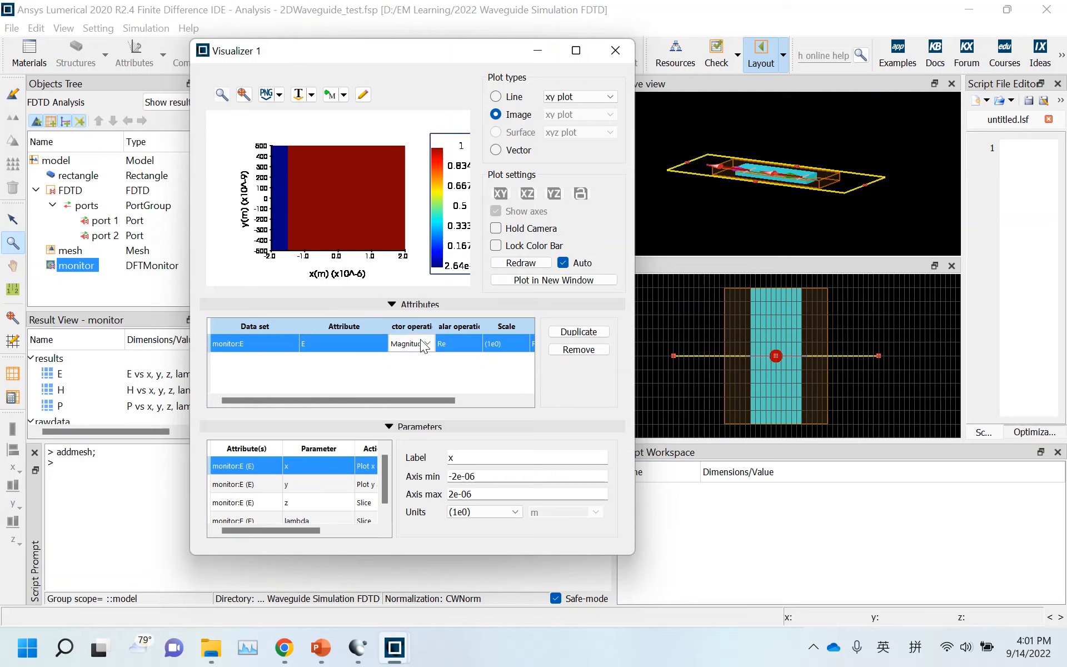
Plot the X component of the monitor's electric field and inspect the plot at full-screen size before restoring the window.
click(420, 342)
click(418, 358)
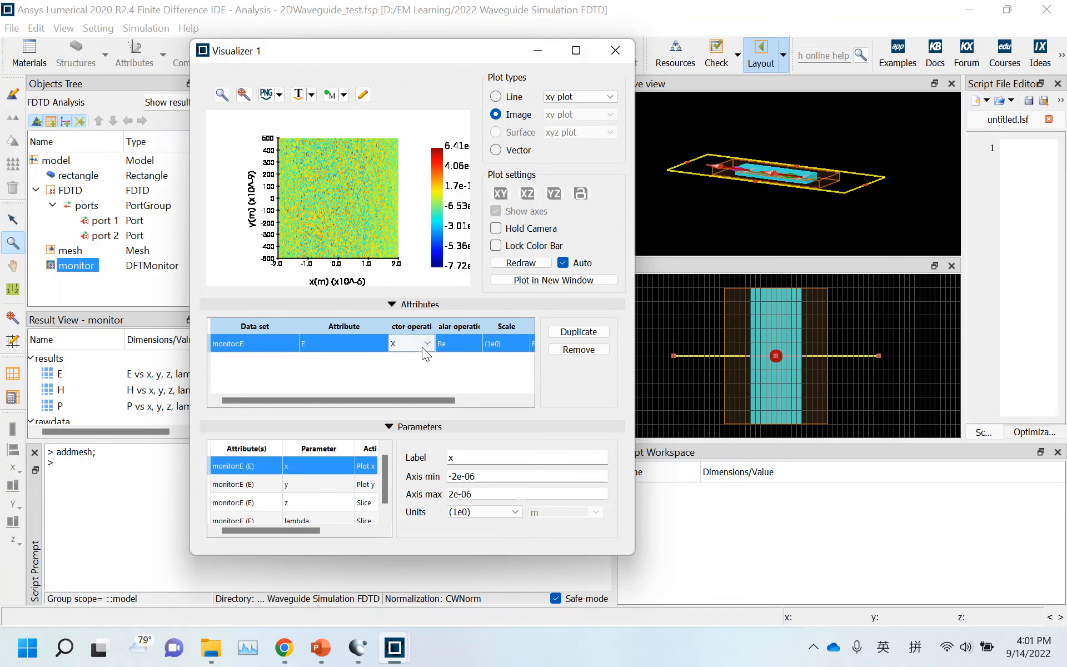
click(422, 345)
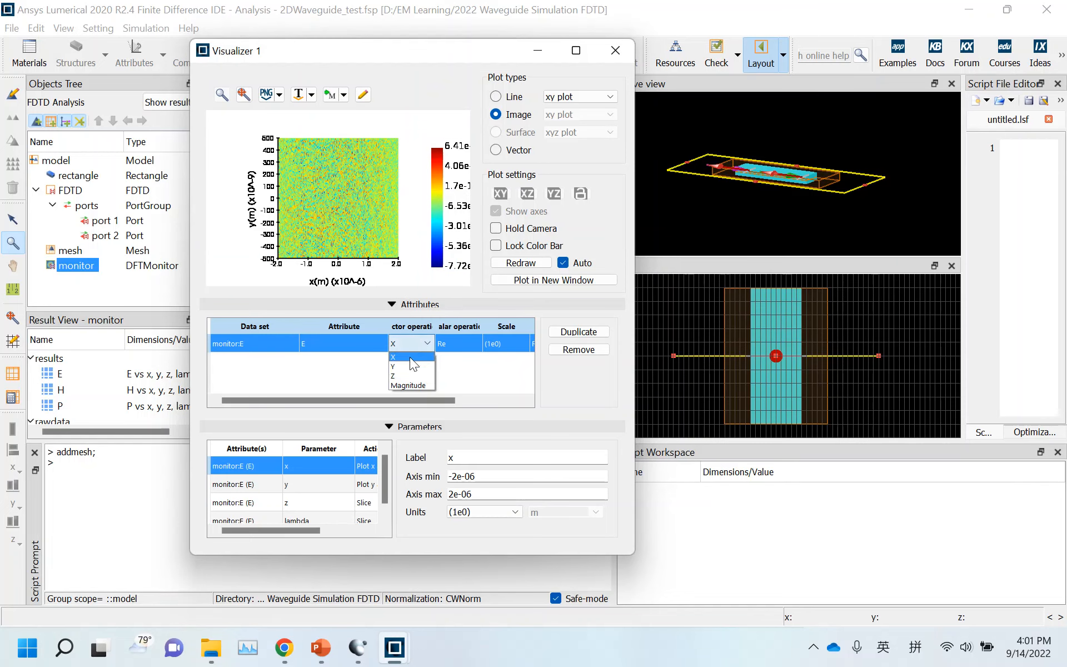
click(576, 51)
click(578, 51)
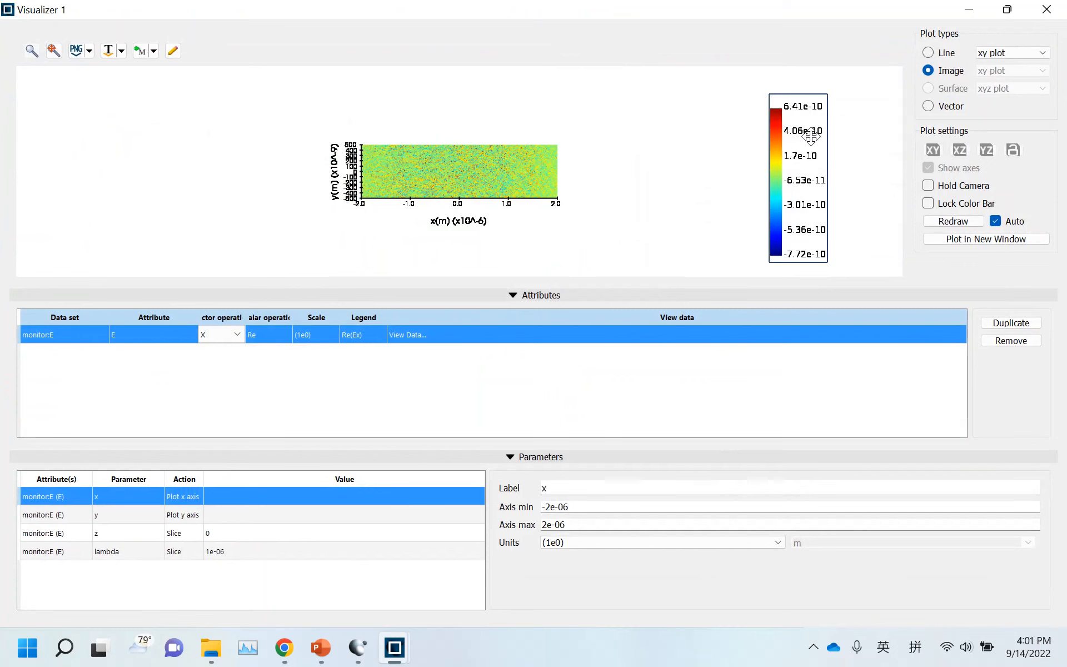
click(1003, 10)
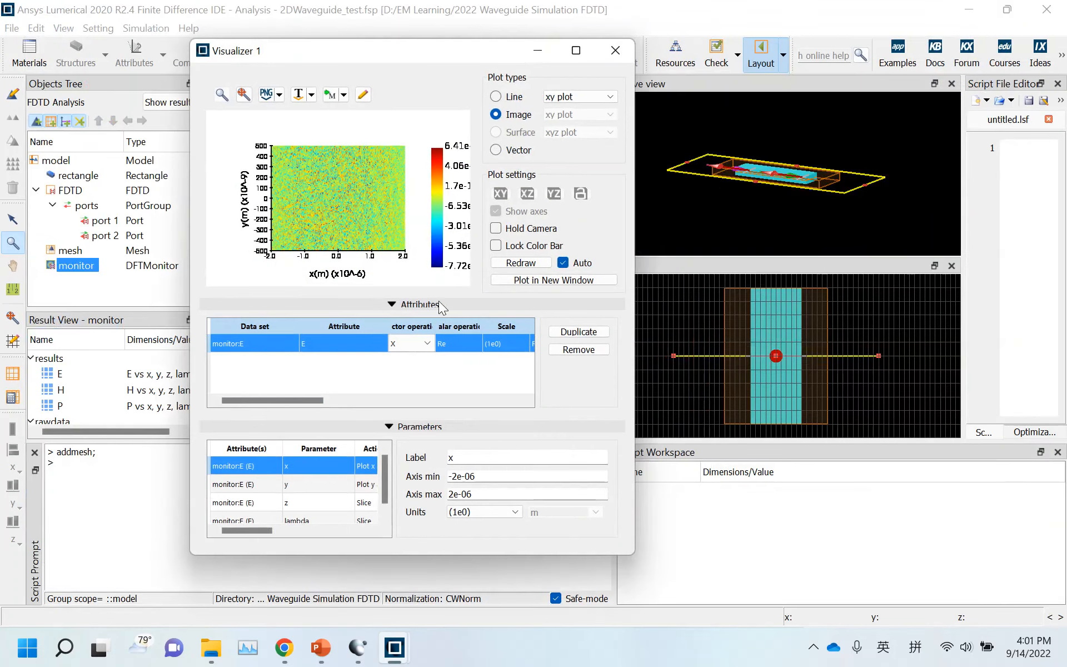
Examine the Z and Y components of the electric field, ending on Y, and minimize the visualizer.
click(423, 343)
click(398, 373)
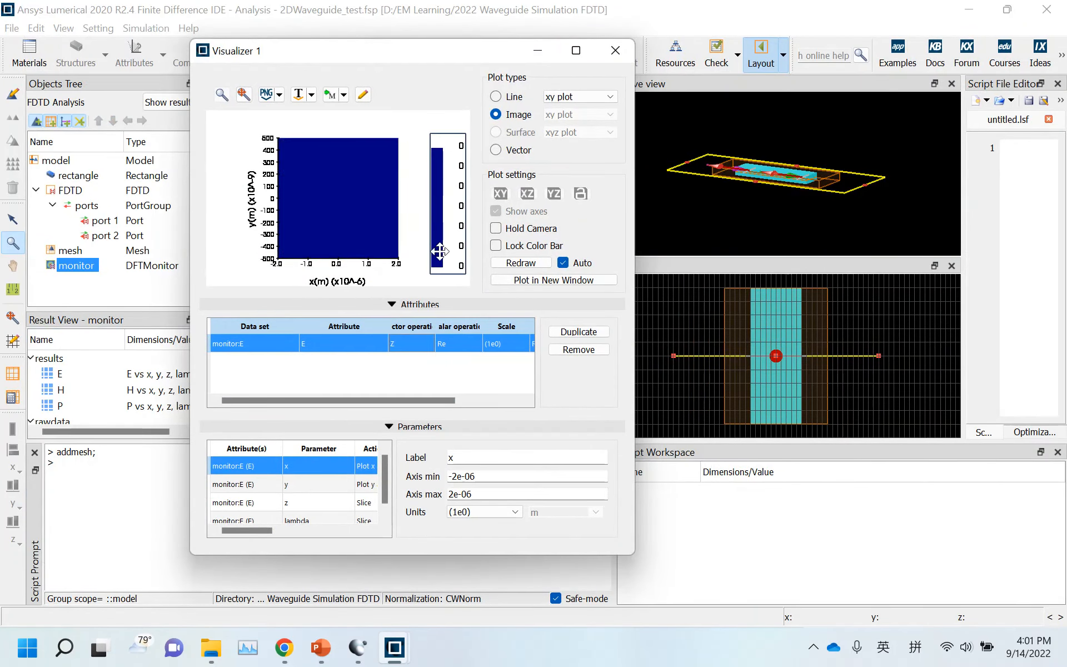
click(405, 365)
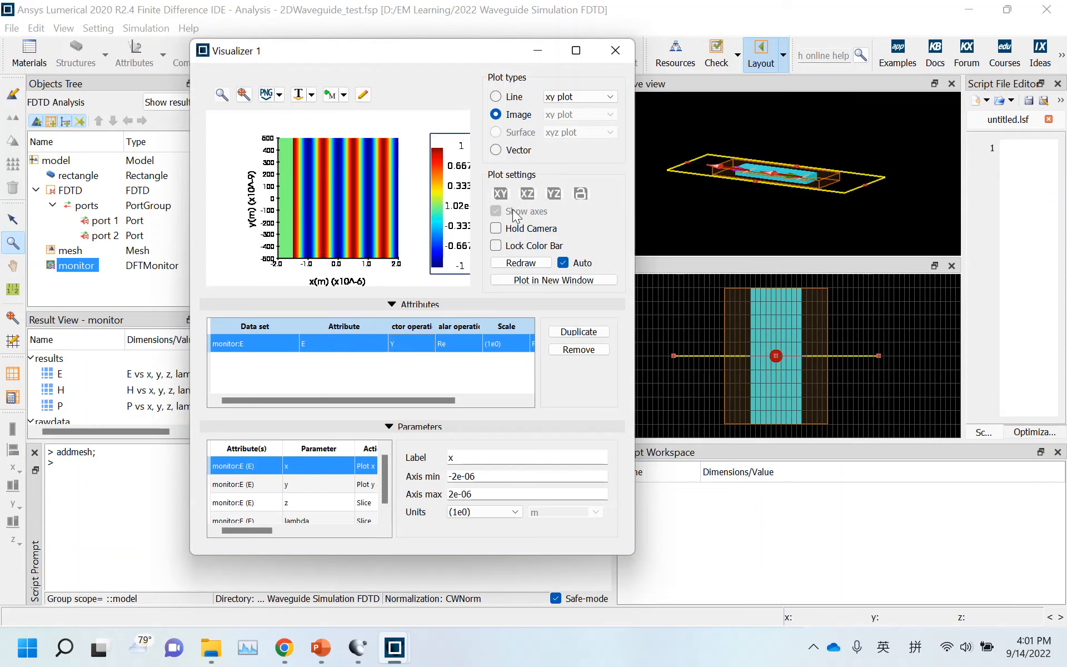
click(537, 50)
Visualize the monitor's magnetic field H, examine its X, Y and Z components in turn, and close that visualizer.
right_click(79, 265)
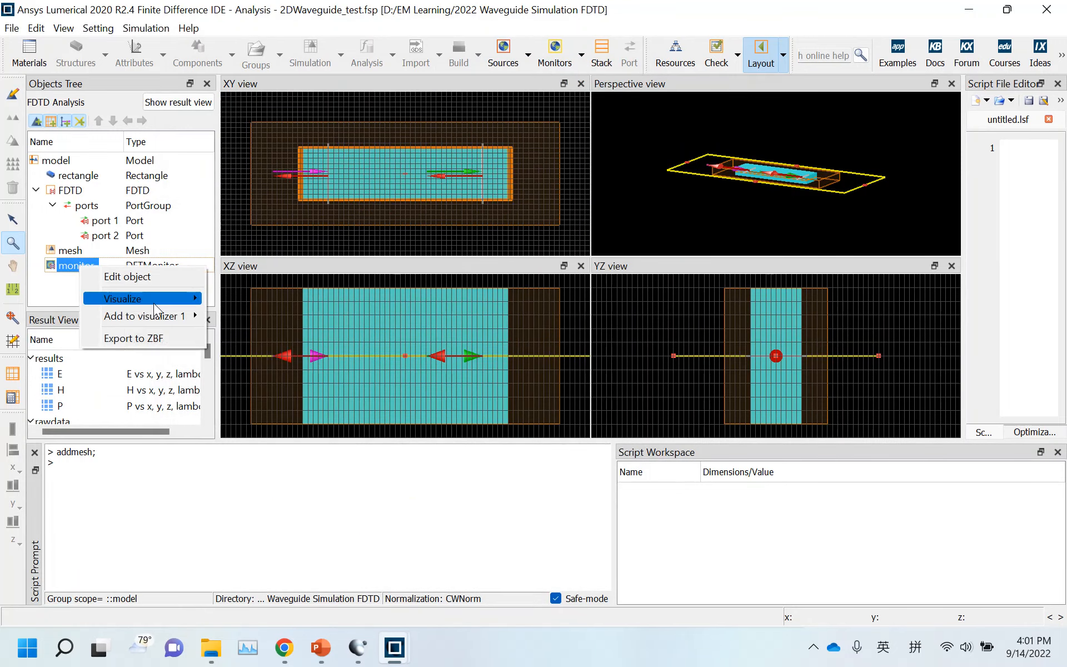
click(225, 318)
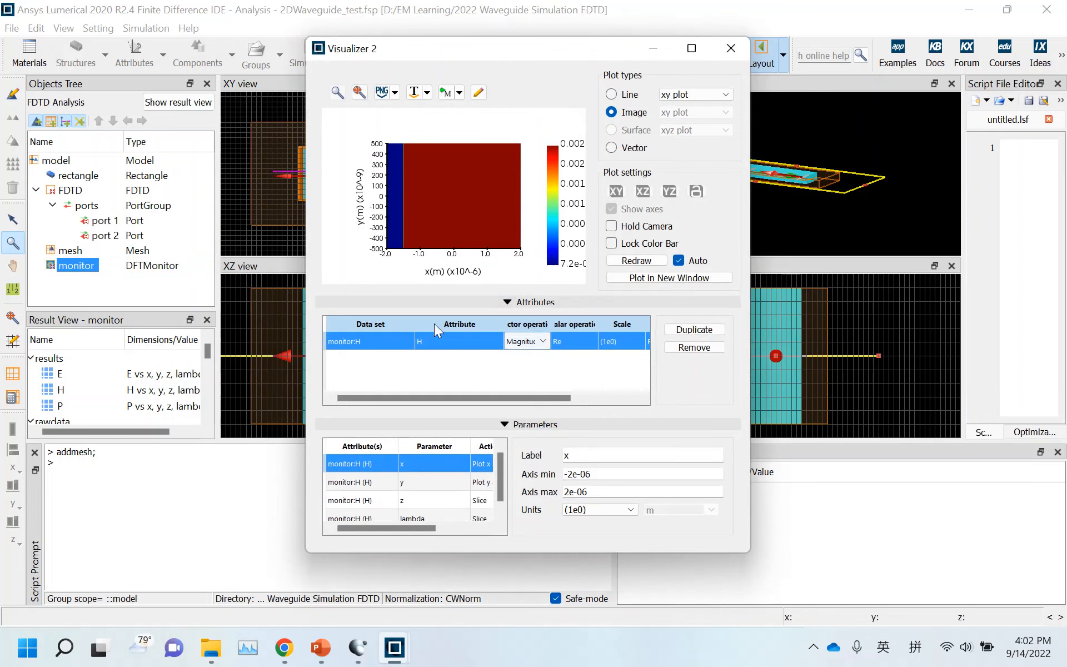
click(531, 342)
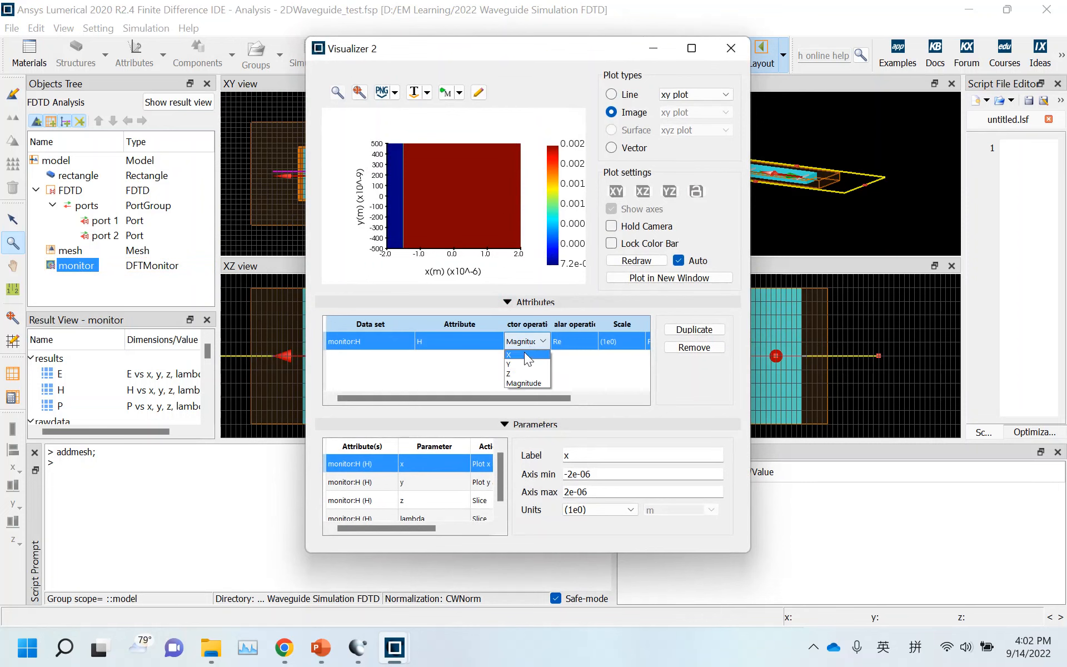
click(524, 352)
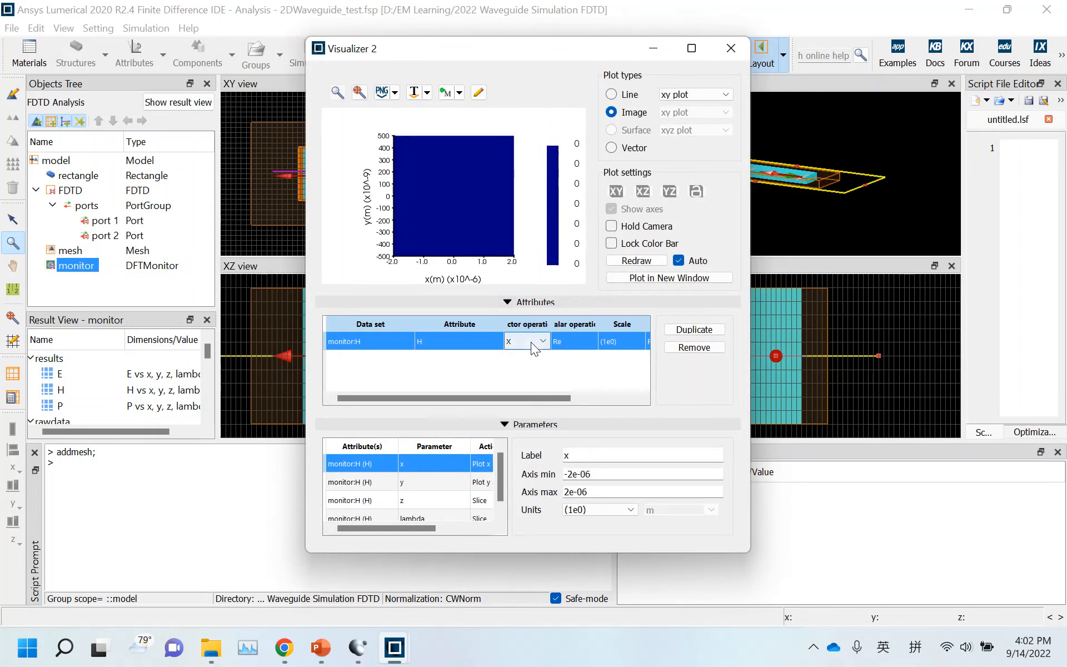
click(531, 342)
click(517, 364)
click(527, 343)
click(516, 369)
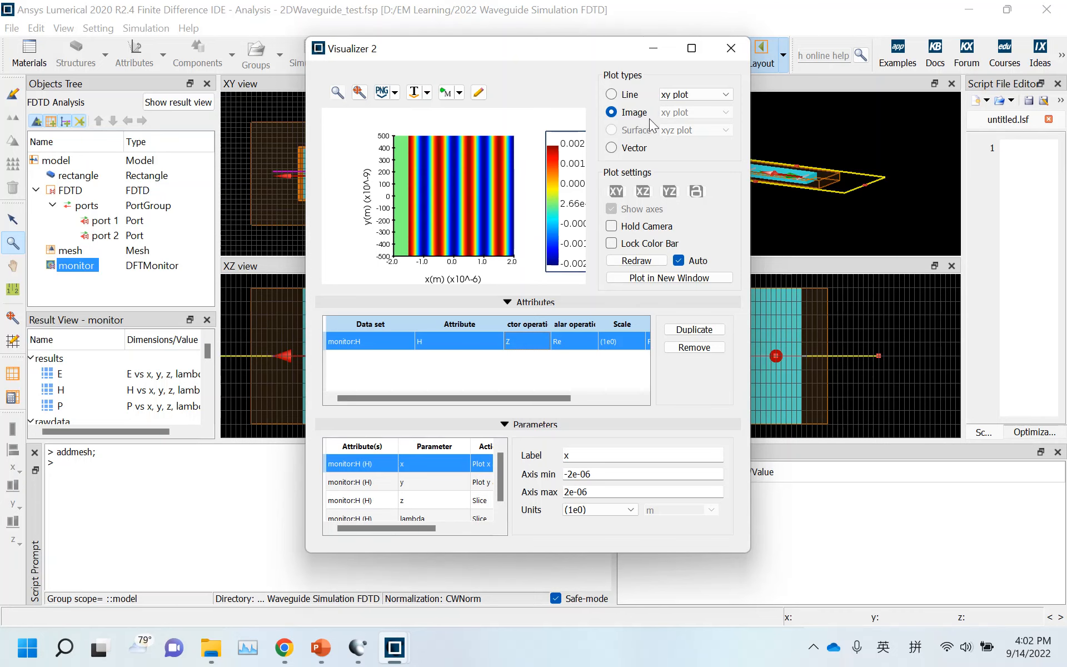
click(731, 49)
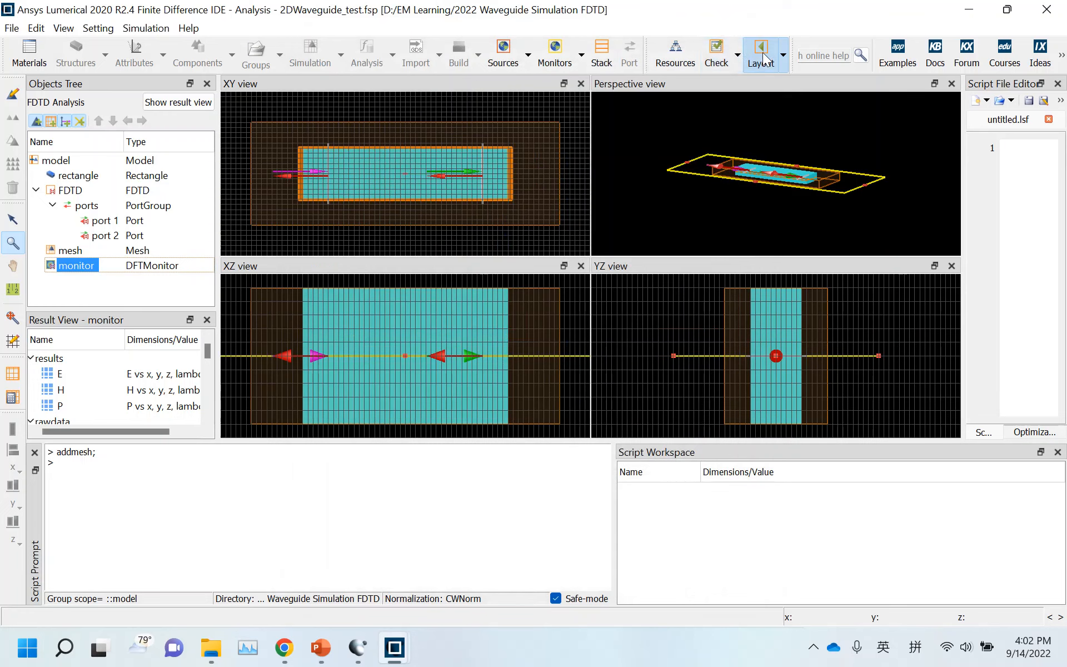
Return the simulation to layout mode and set the port group's source mode to mode 2 for port 1.
click(763, 58)
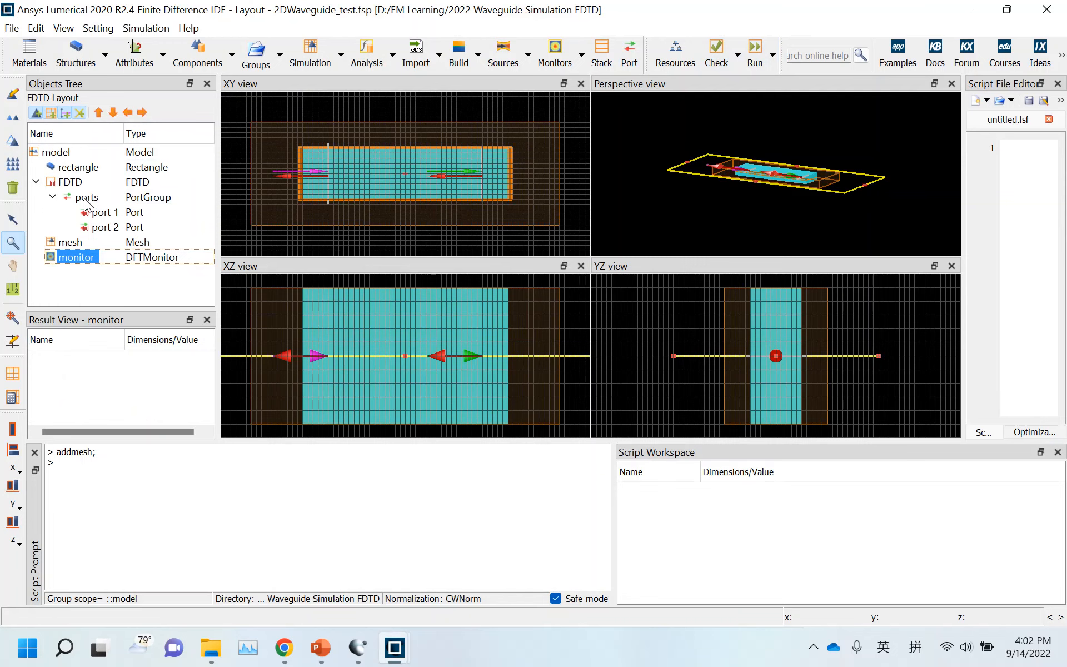
right_click(85, 198)
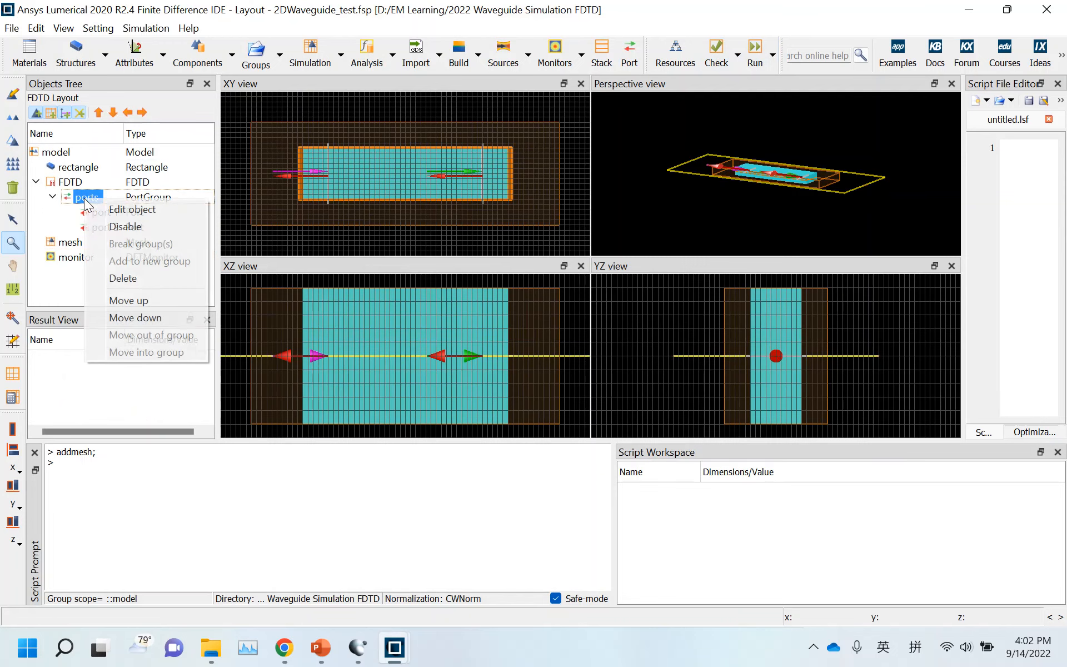
click(146, 209)
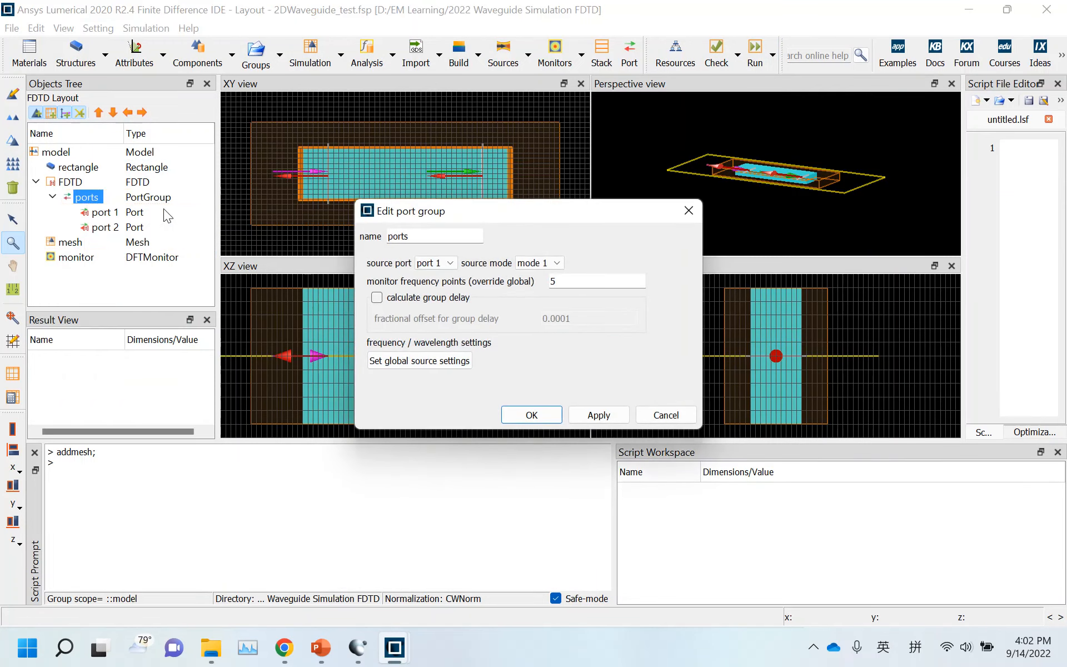
click(531, 264)
click(534, 414)
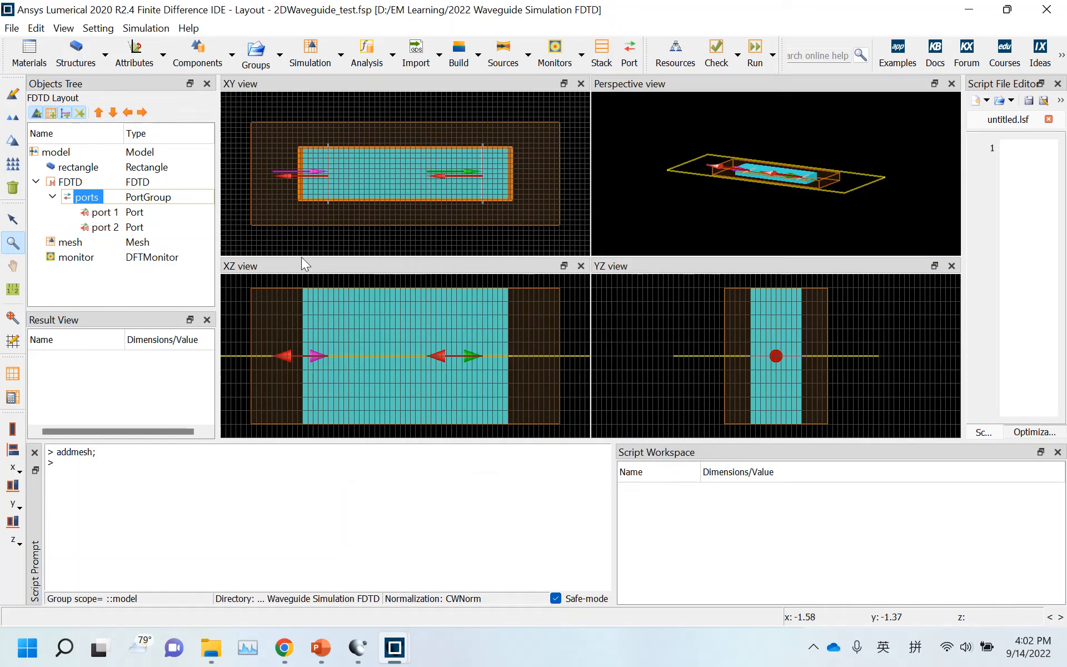
Inspect port 1 and port 2, and review the port group's source port and source mode settings.
click(107, 212)
click(106, 228)
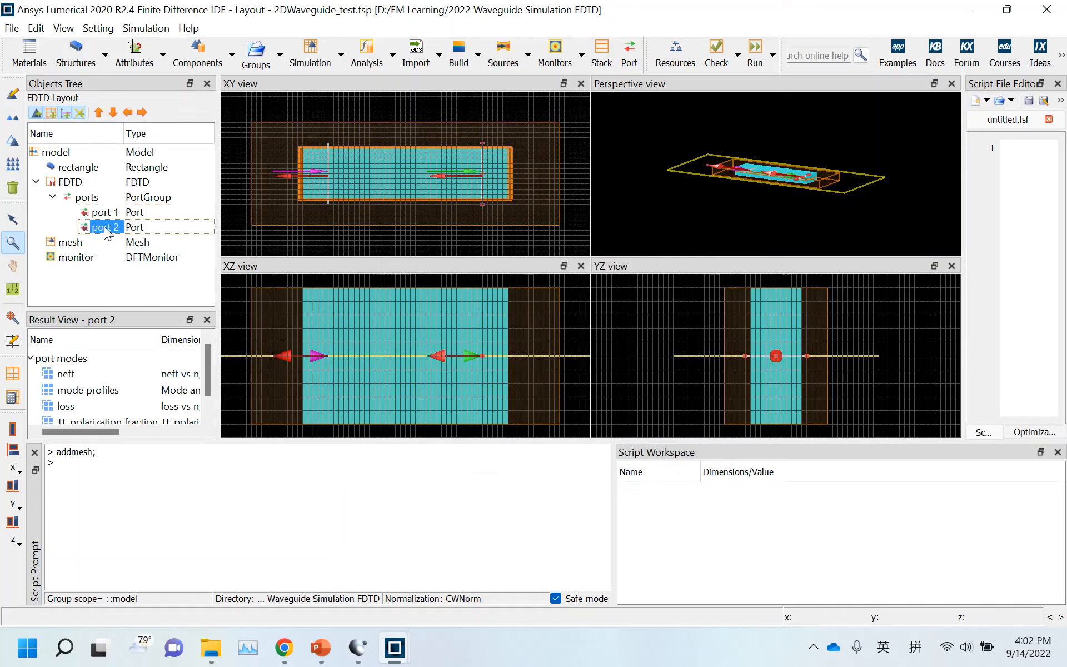
click(114, 213)
click(84, 199)
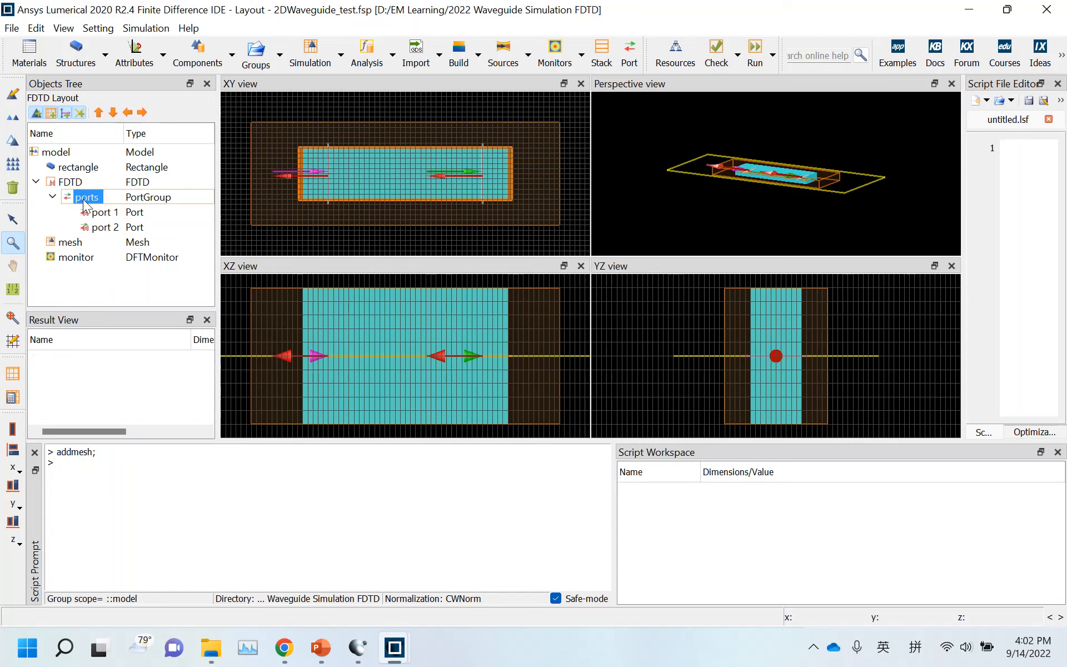
double_click(84, 200)
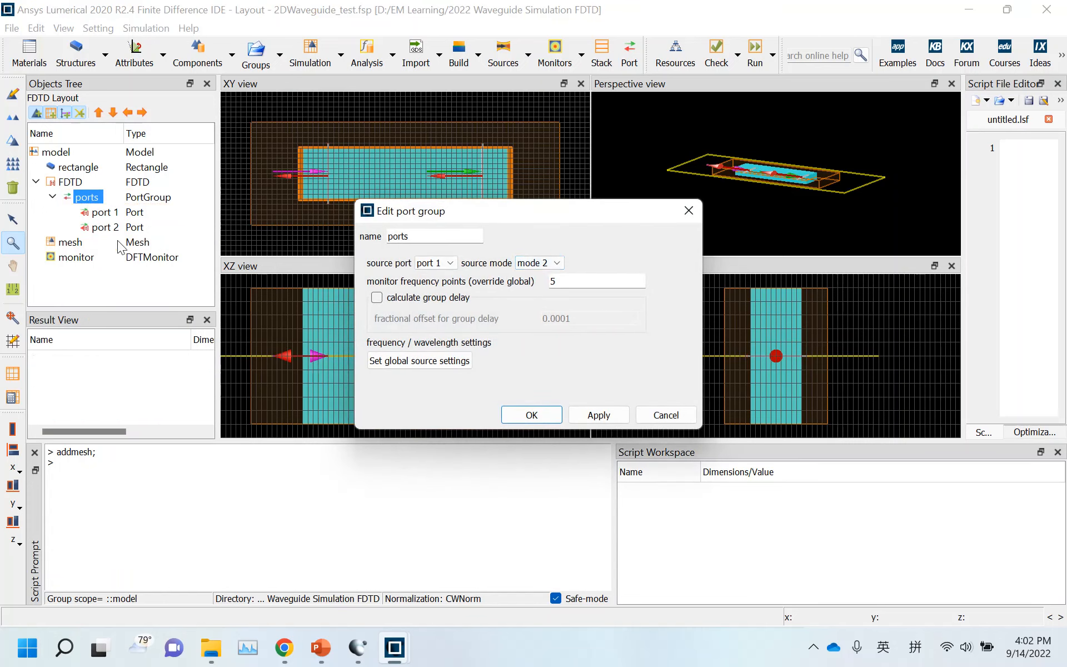
click(542, 414)
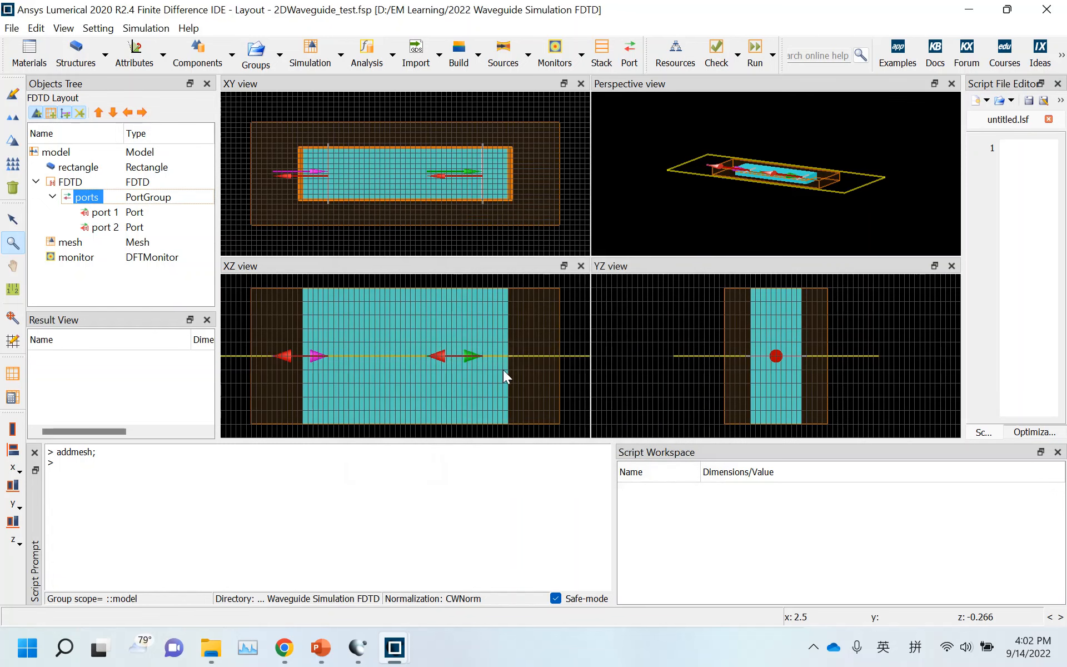
right_click(95, 197)
click(149, 205)
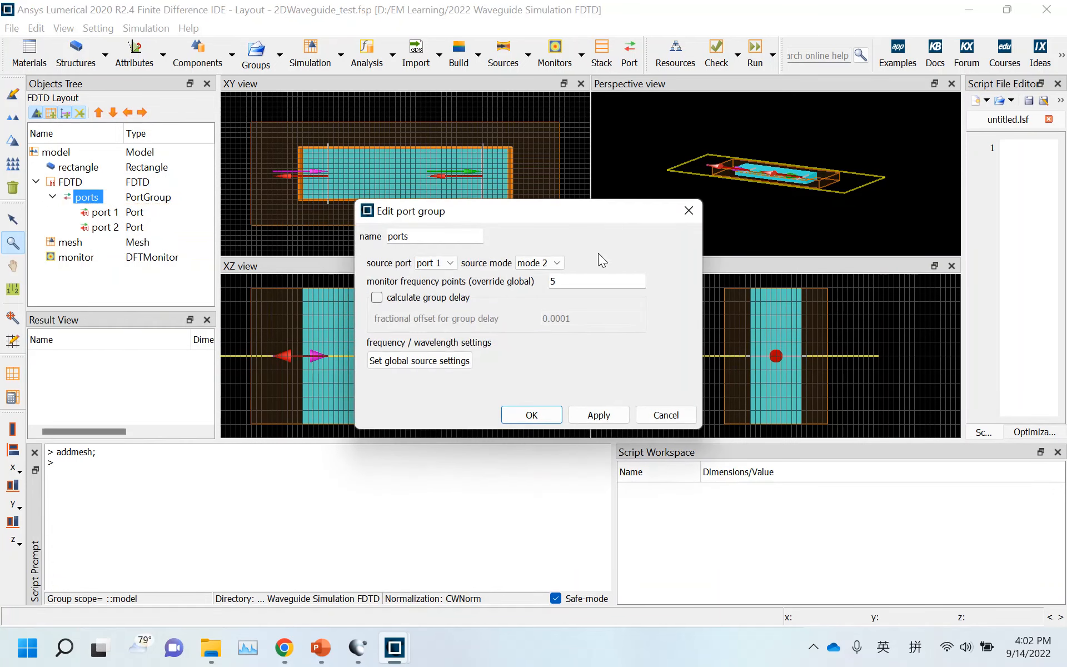
click(531, 413)
Run the simulation with the mode 2 source and visualize the monitor's electric field E.
click(755, 56)
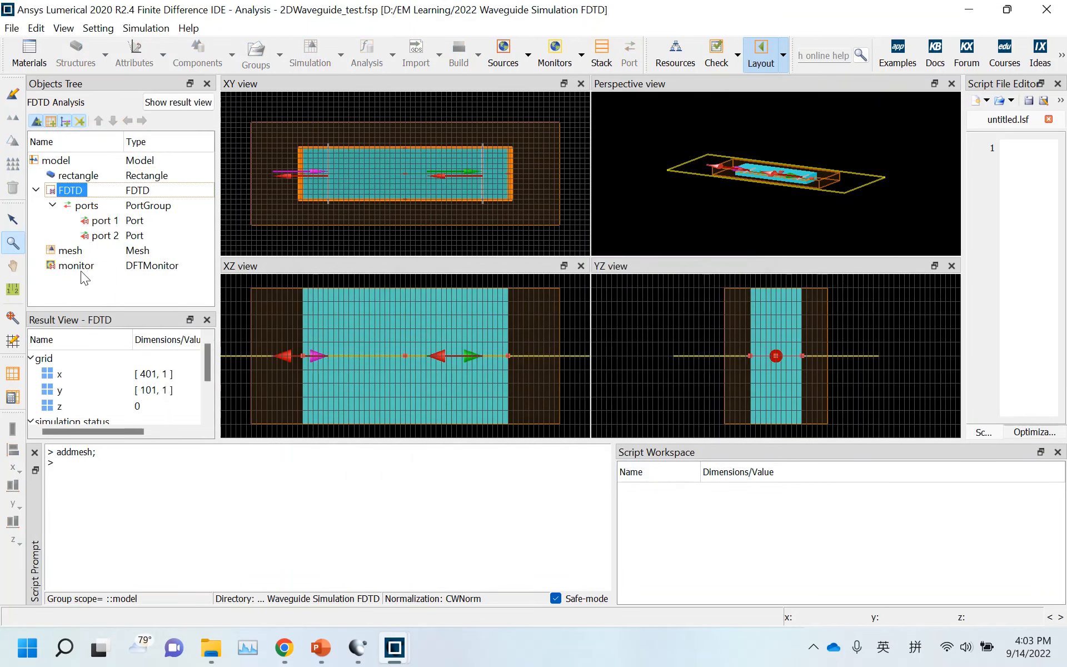
click(77, 265)
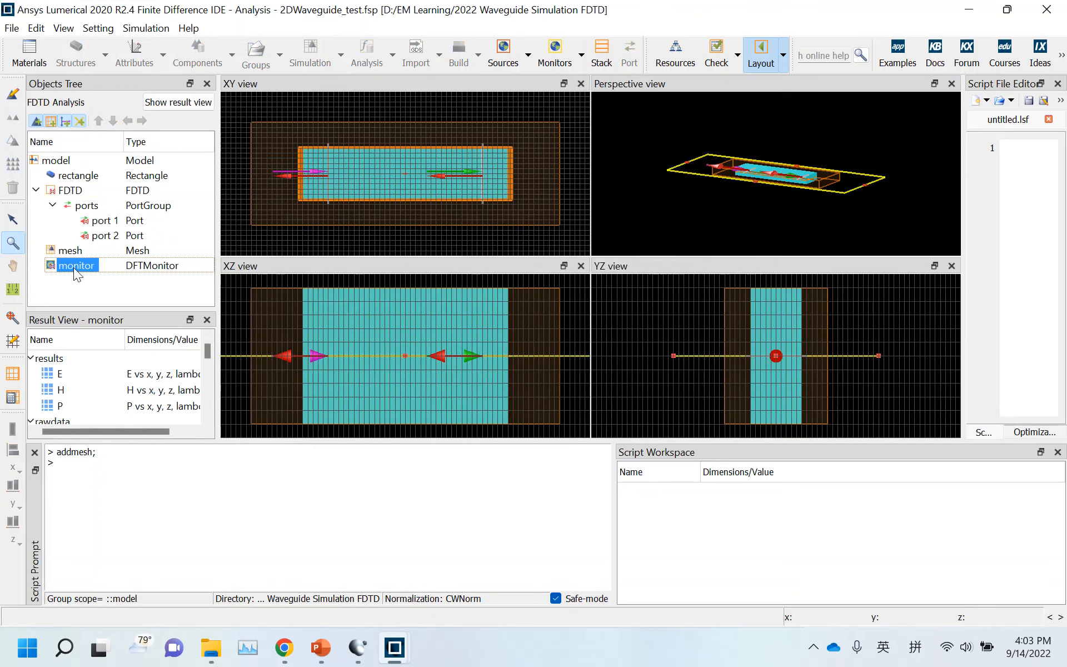
right_click(75, 272)
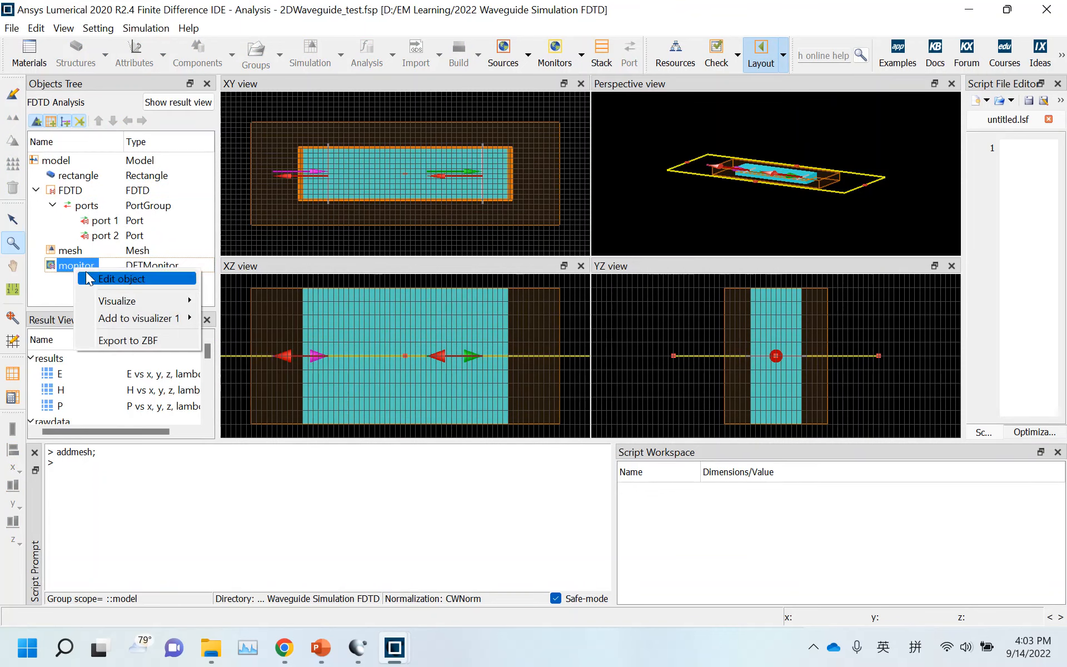
mouse_move(150, 301)
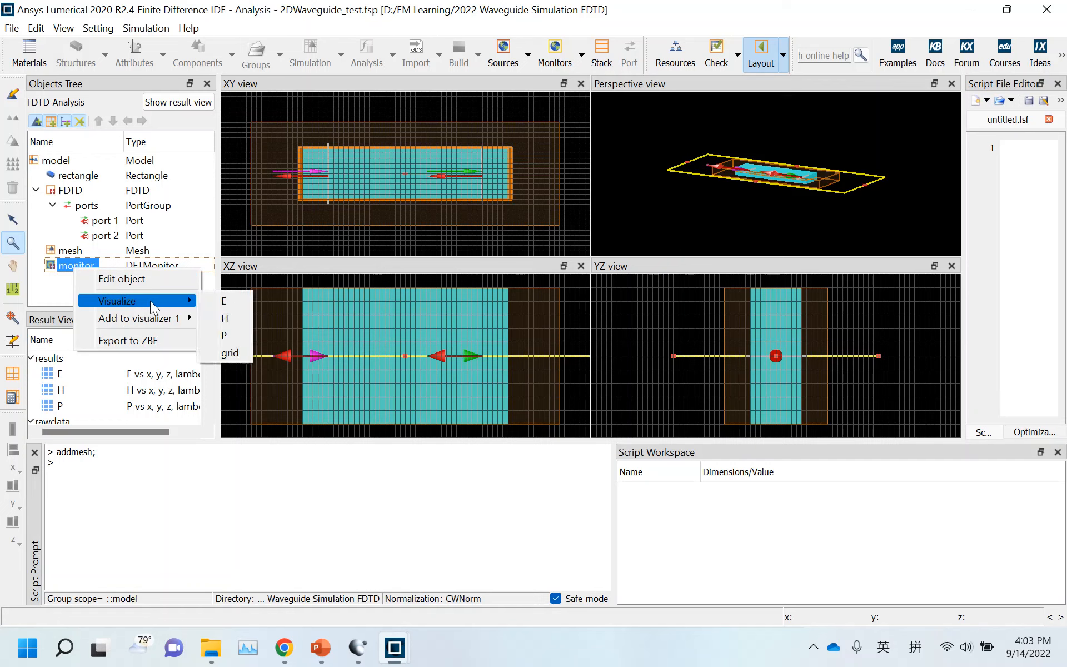
click(230, 301)
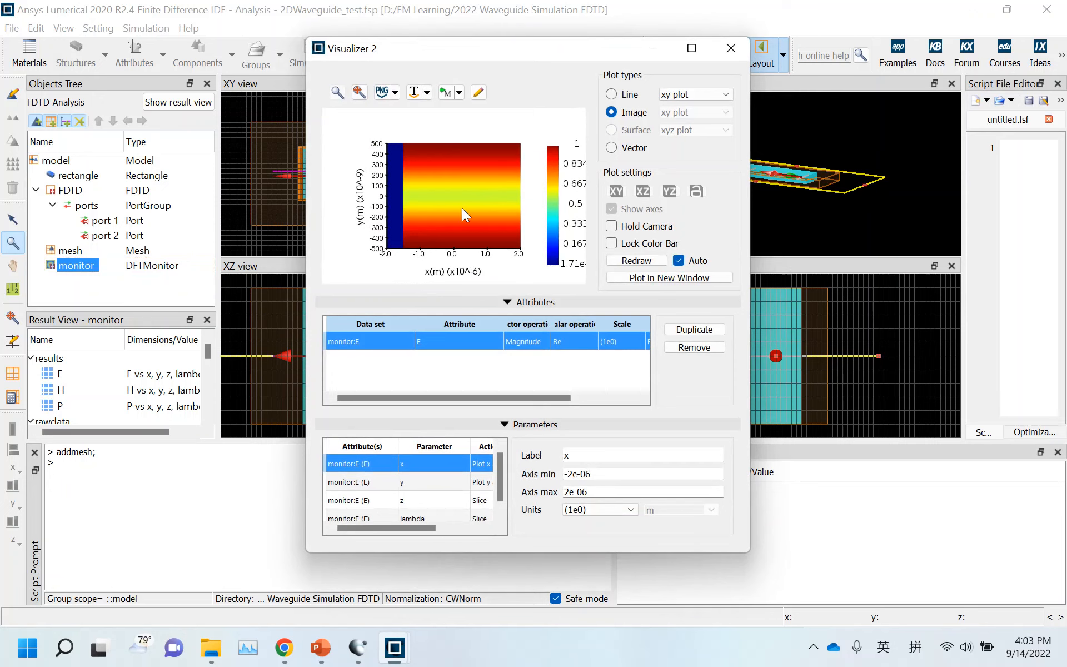
Examine the X and Y components of the electric field for the mode 2 source, ending on Y.
click(544, 341)
click(543, 341)
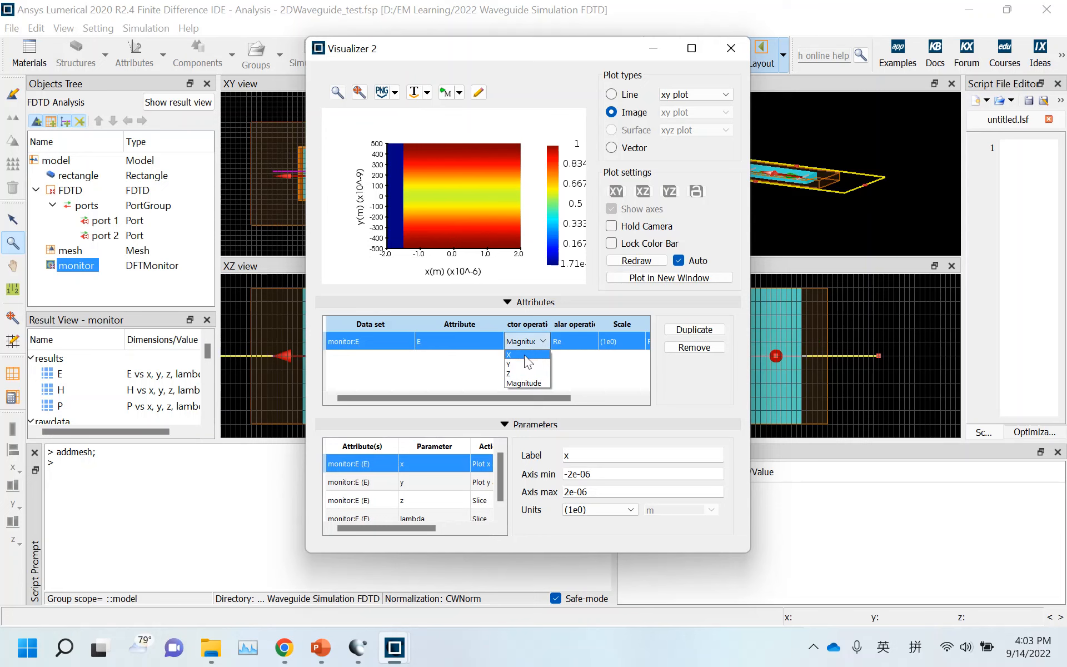
click(528, 362)
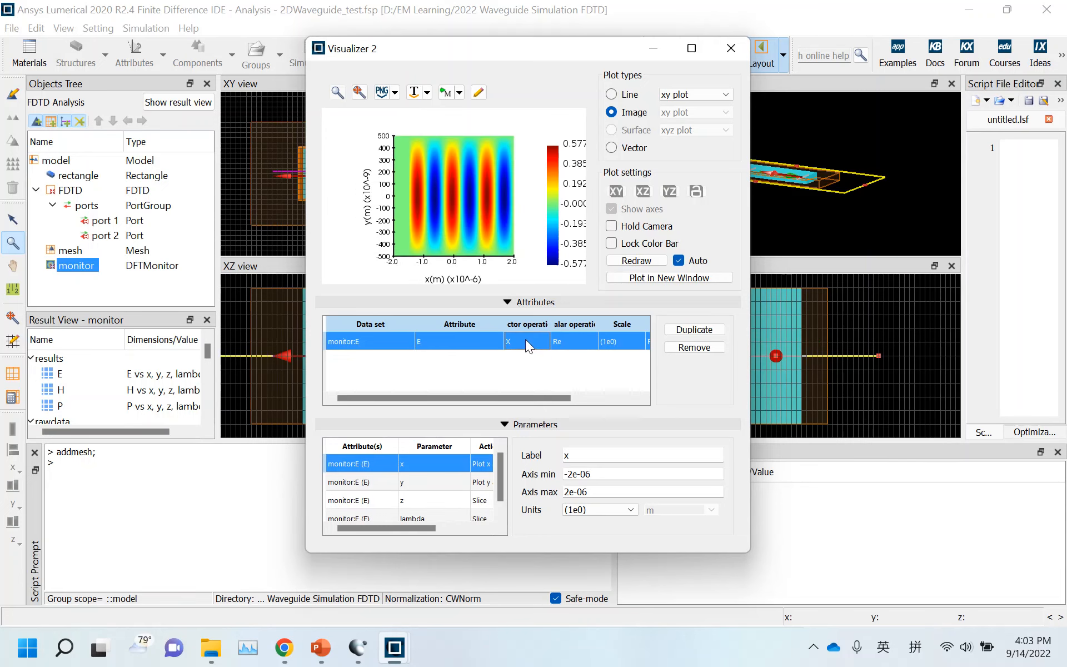
click(525, 339)
click(515, 364)
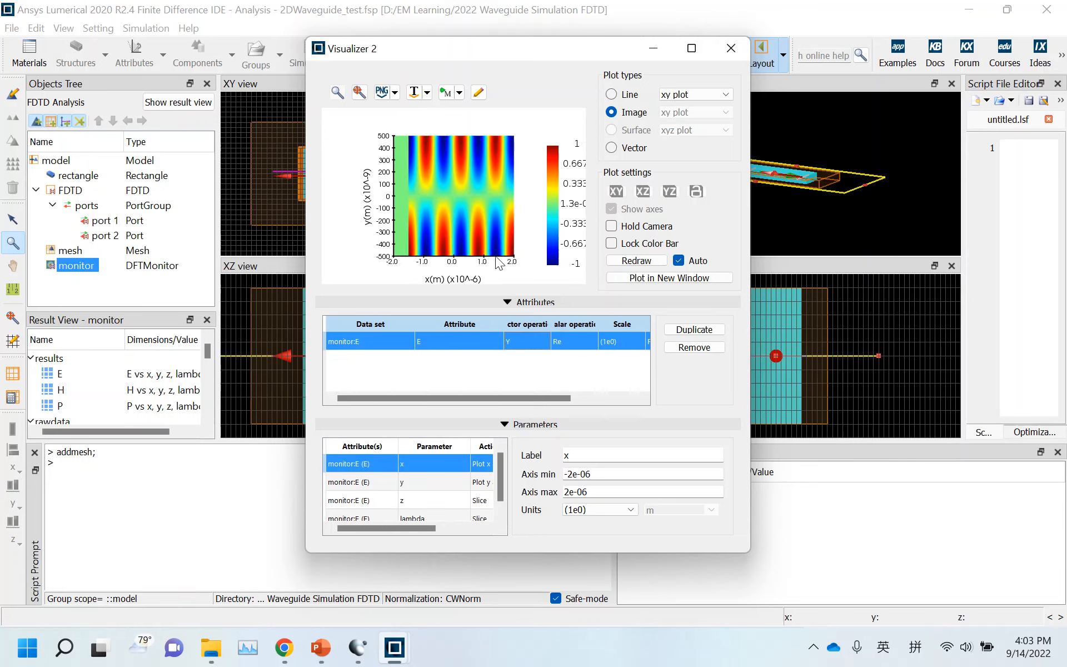
Plot the Z component of the mode 2 electric field and minimize its visualizer.
click(526, 338)
click(512, 374)
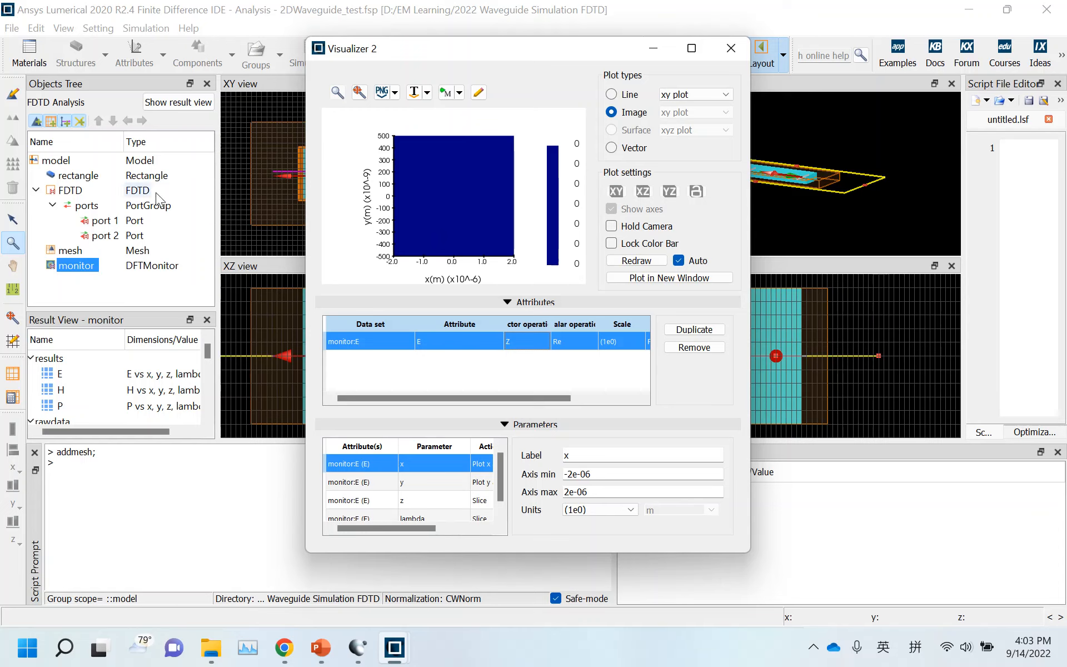
click(652, 50)
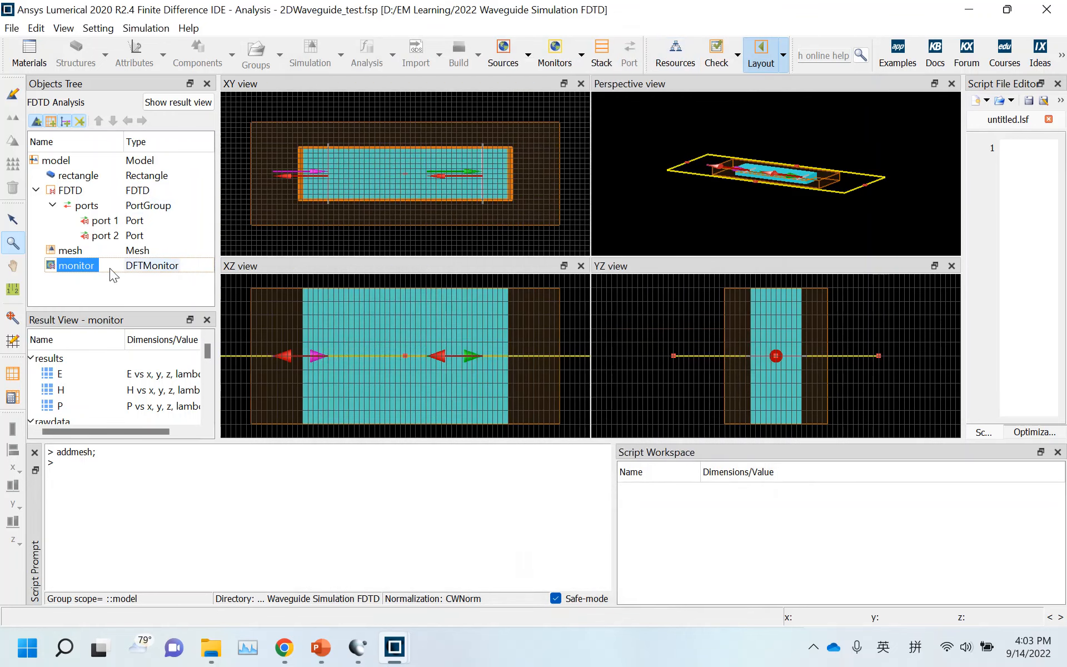
Visualize the monitor's magnetic field H for the mode 2 source, examining its X component and ending on Z.
right_click(73, 263)
mouse_move(122, 296)
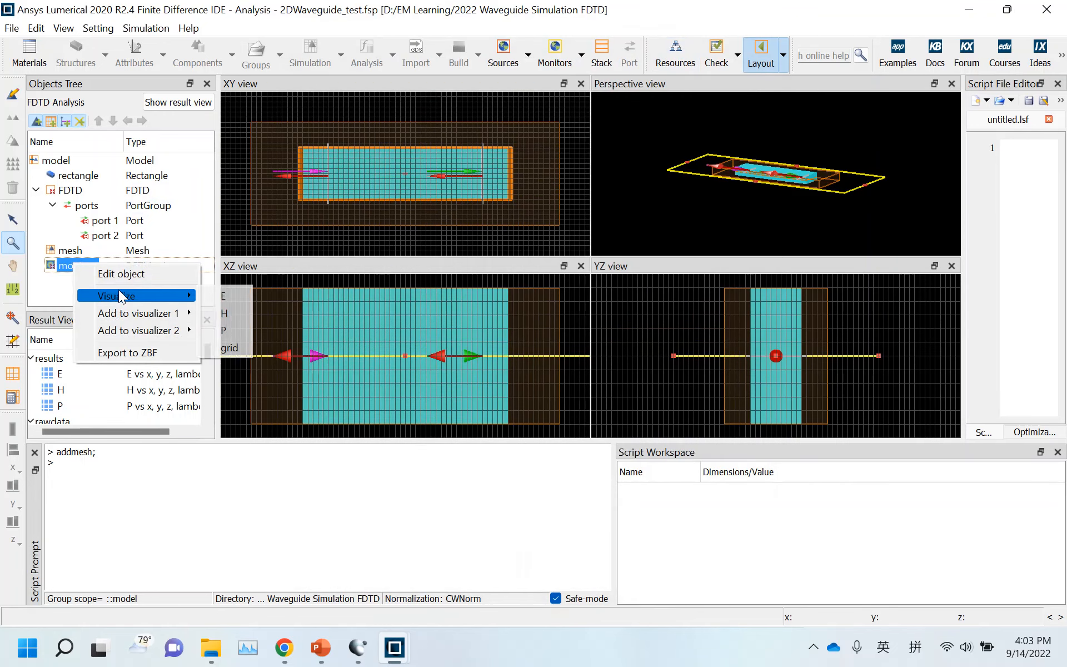
click(225, 314)
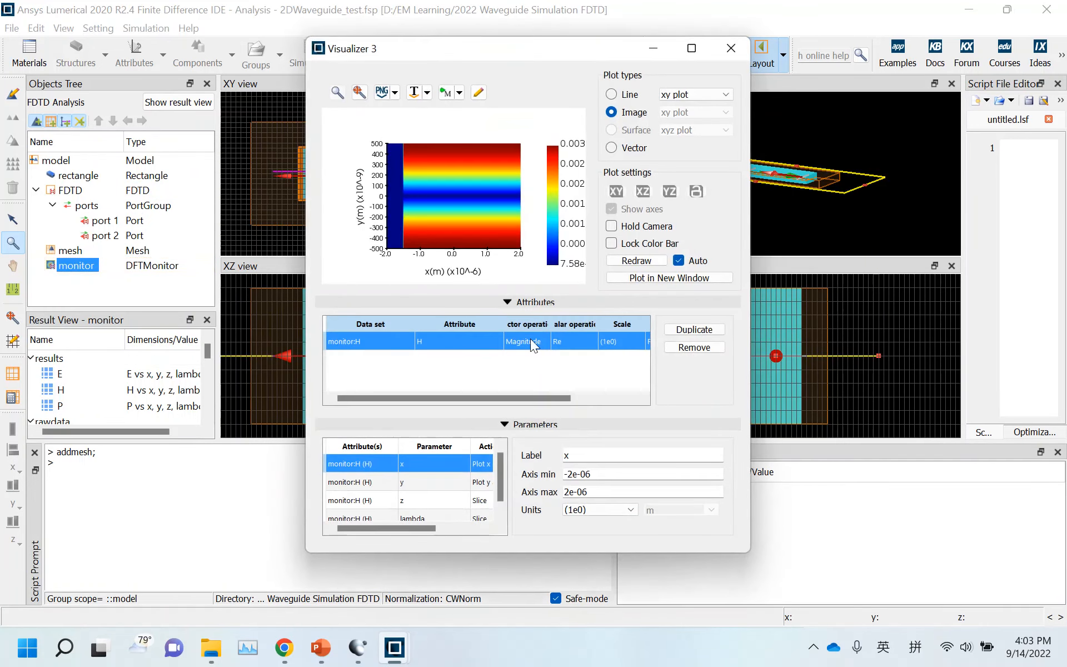
click(531, 341)
click(521, 354)
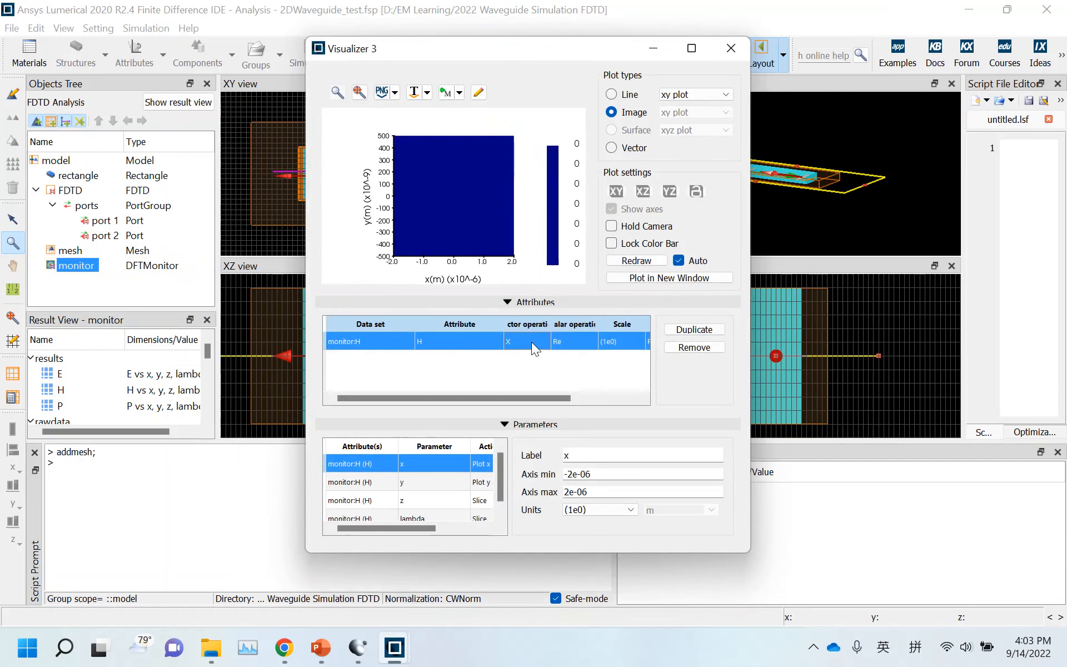
click(531, 342)
click(518, 344)
click(512, 370)
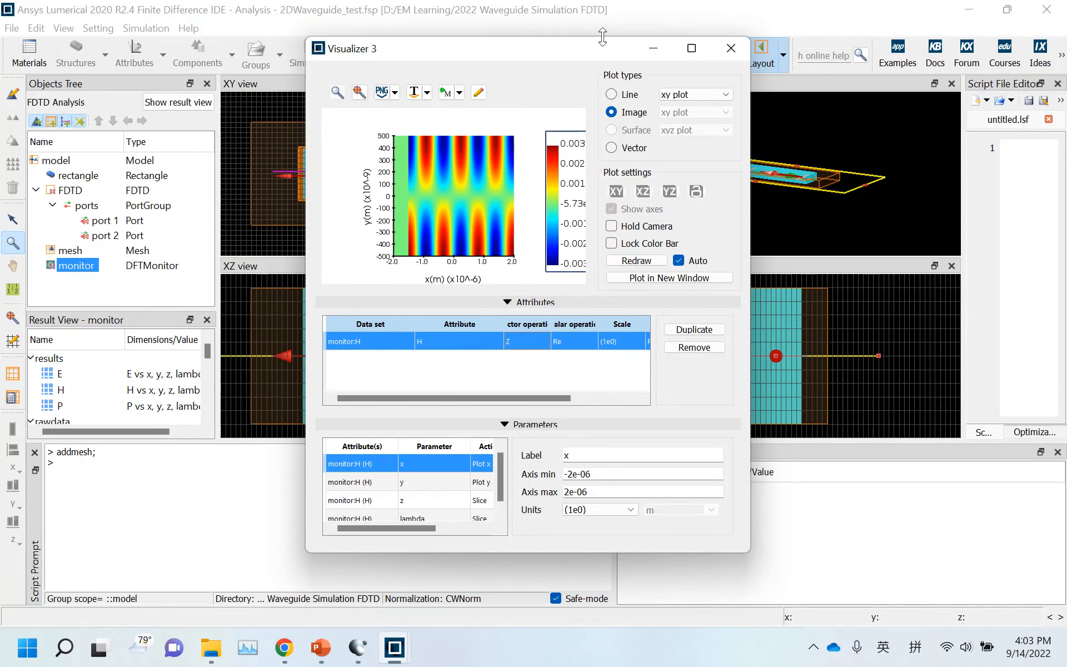
Compare the mode 2 H and E visualizers side by side, with E set to its X component, and minimize both.
drag(601, 47, 854, 54)
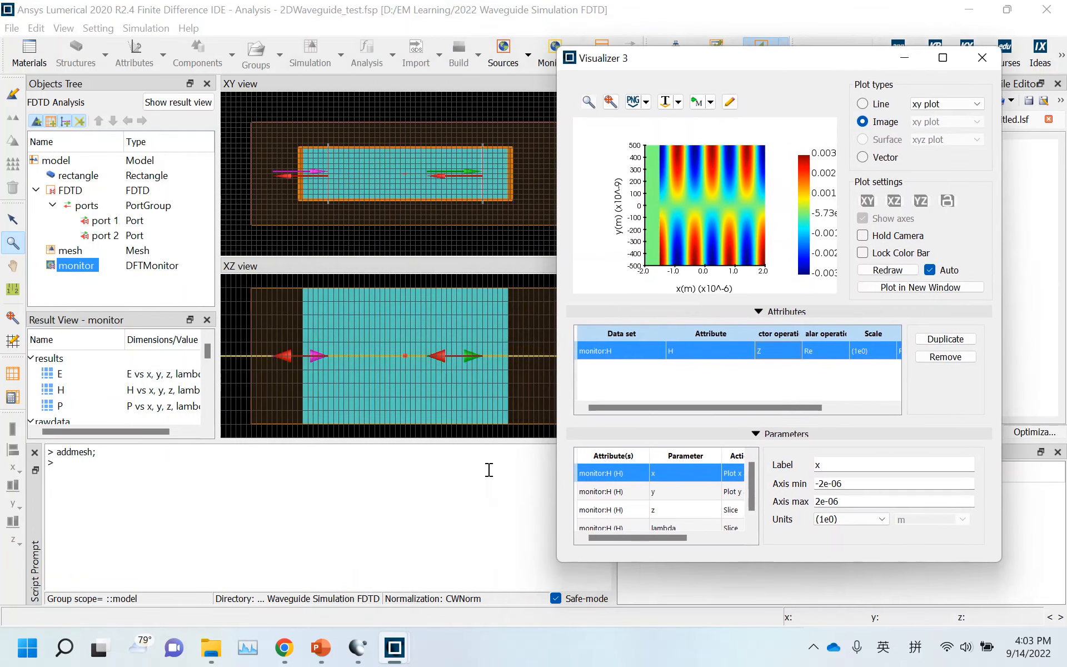
mouse_move(403, 650)
click(466, 579)
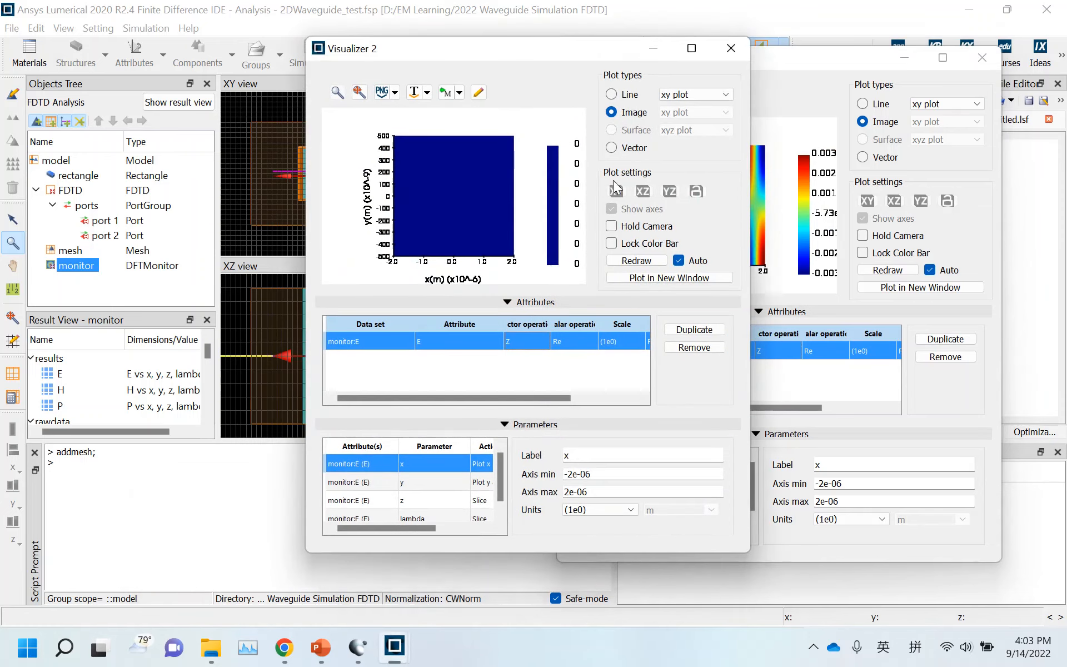
drag(581, 49, 375, 58)
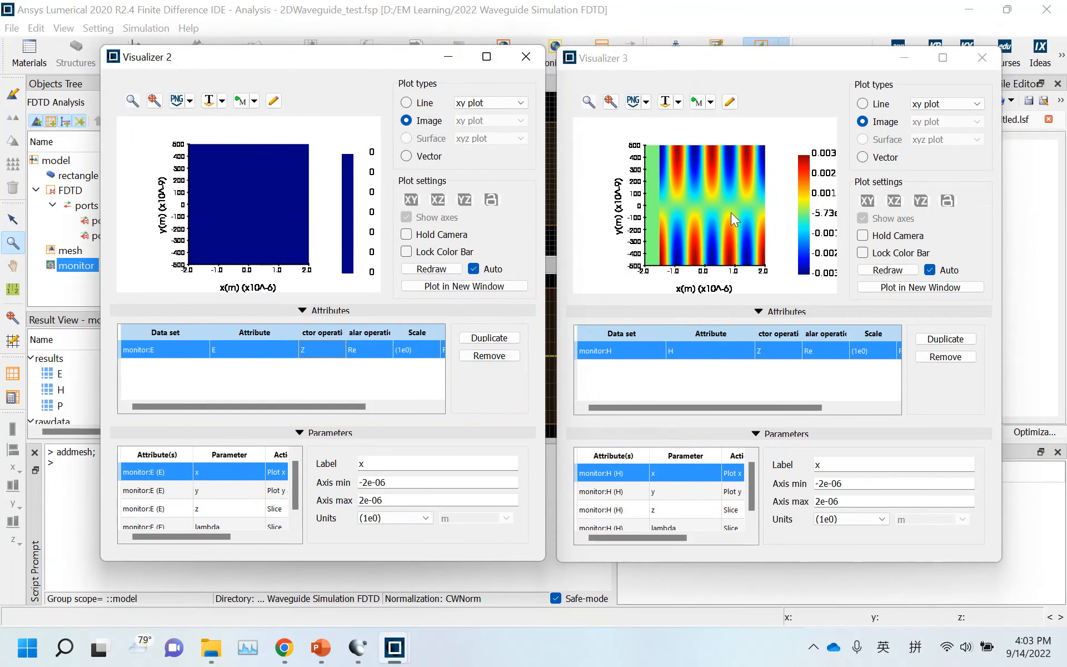
click(321, 356)
click(318, 363)
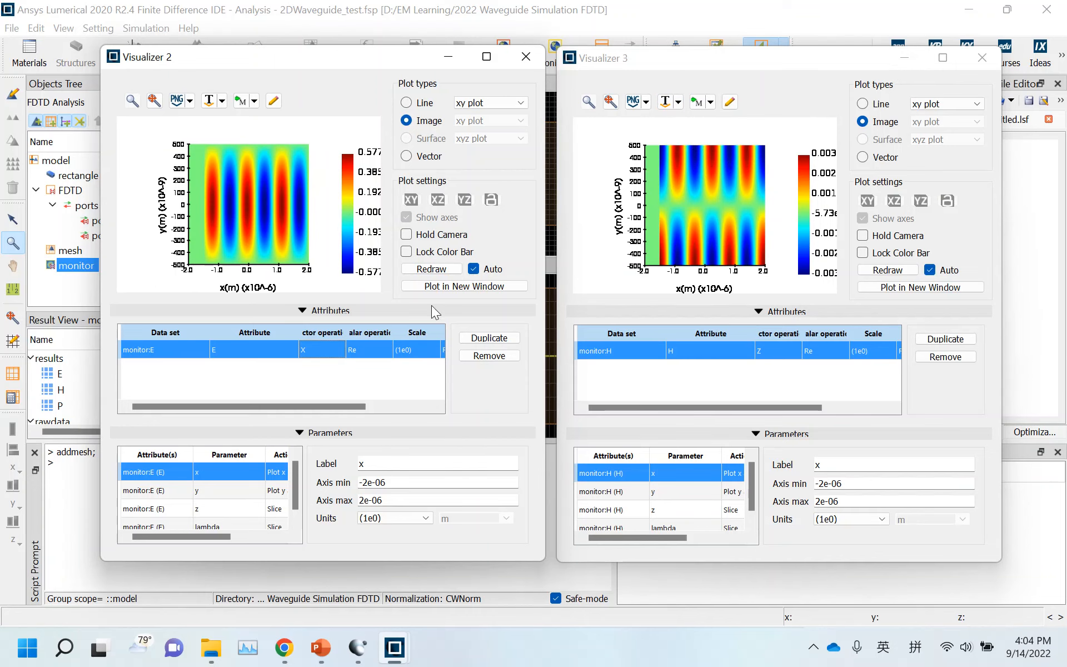
click(453, 55)
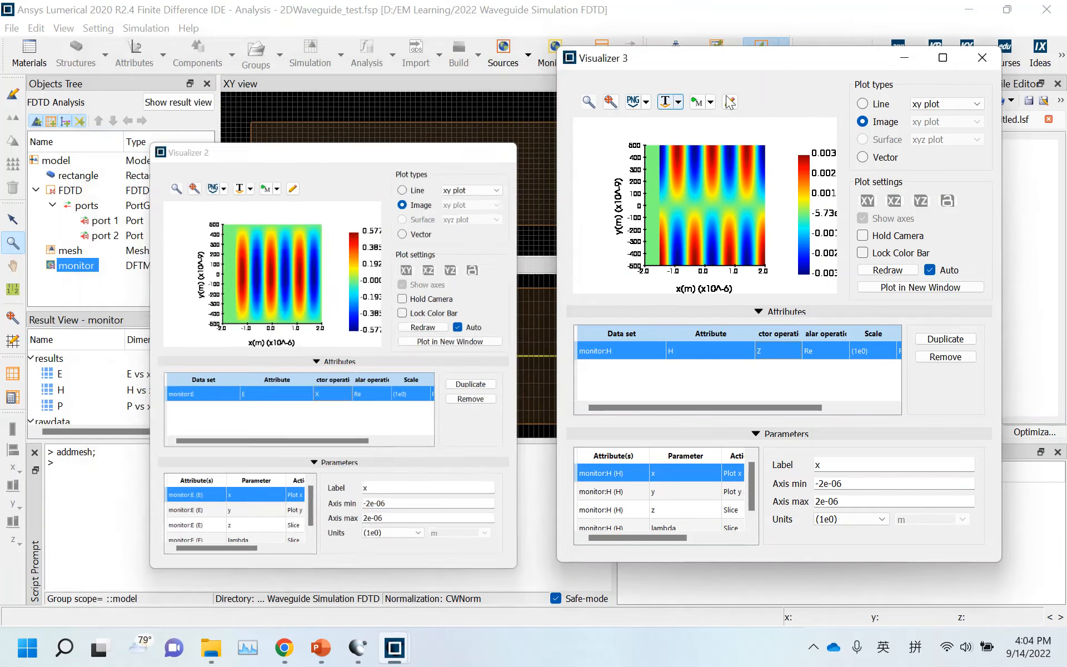
click(900, 61)
Return the simulation to layout mode and set the port group's source mode to mode 3 for port 1.
click(745, 56)
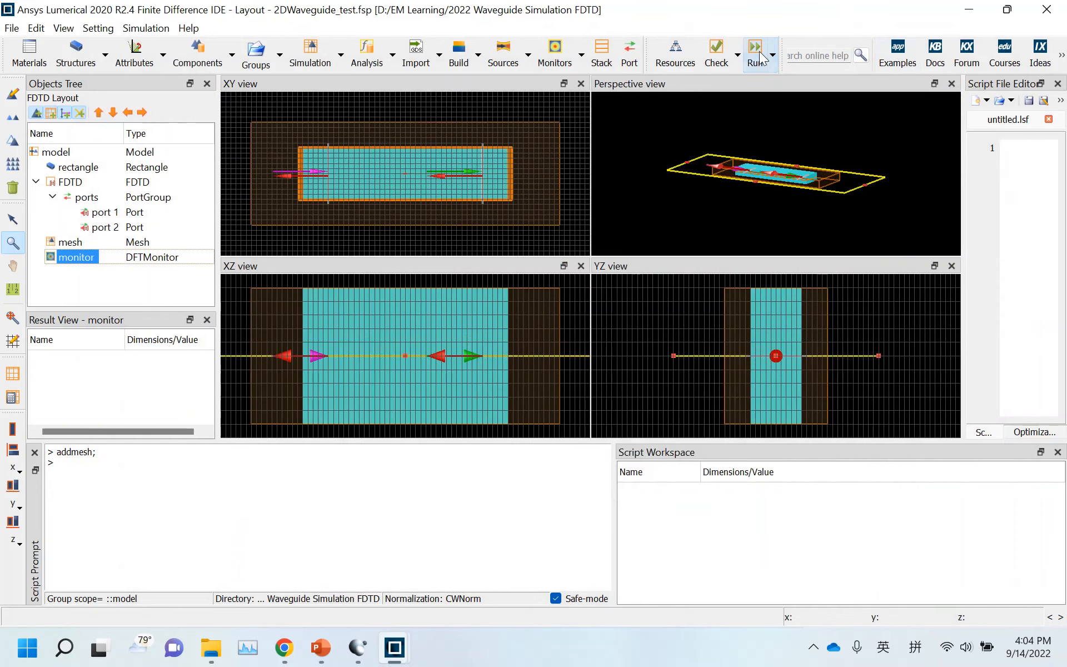
right_click(88, 201)
click(105, 207)
click(539, 263)
click(541, 295)
click(594, 416)
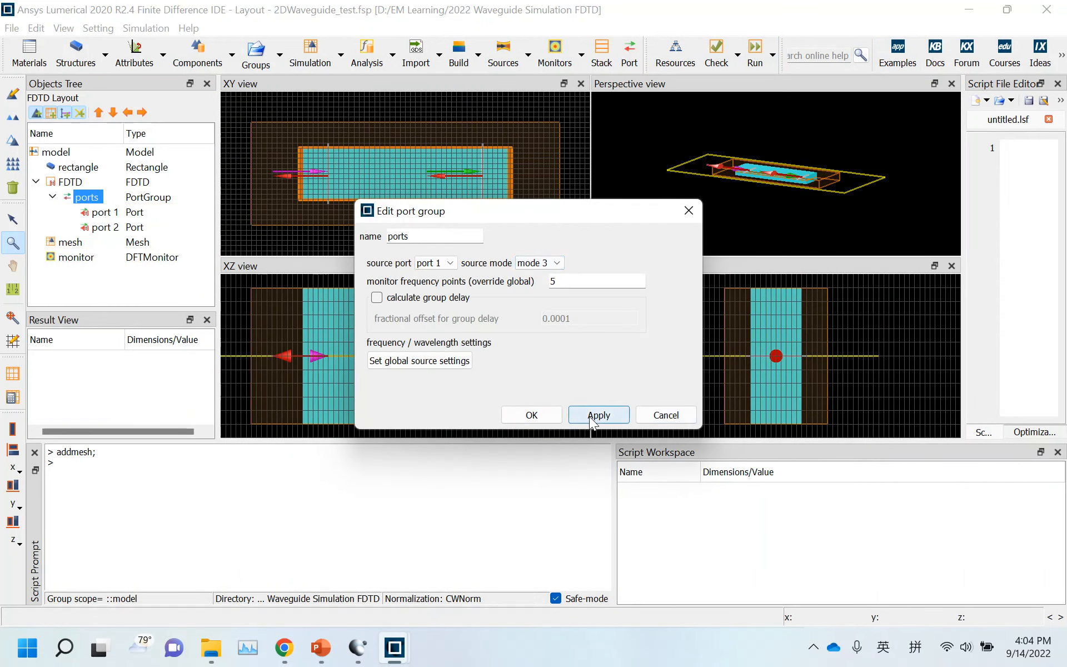
click(531, 414)
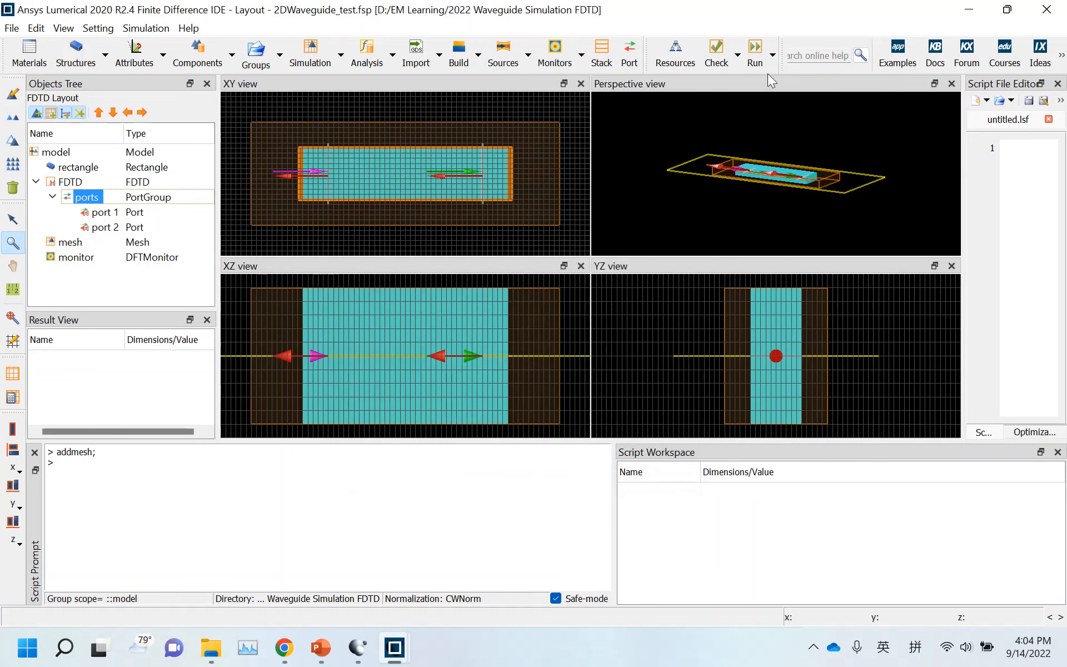
Run the simulation with the mode 3 source and visualize the monitor's electric field E.
click(755, 54)
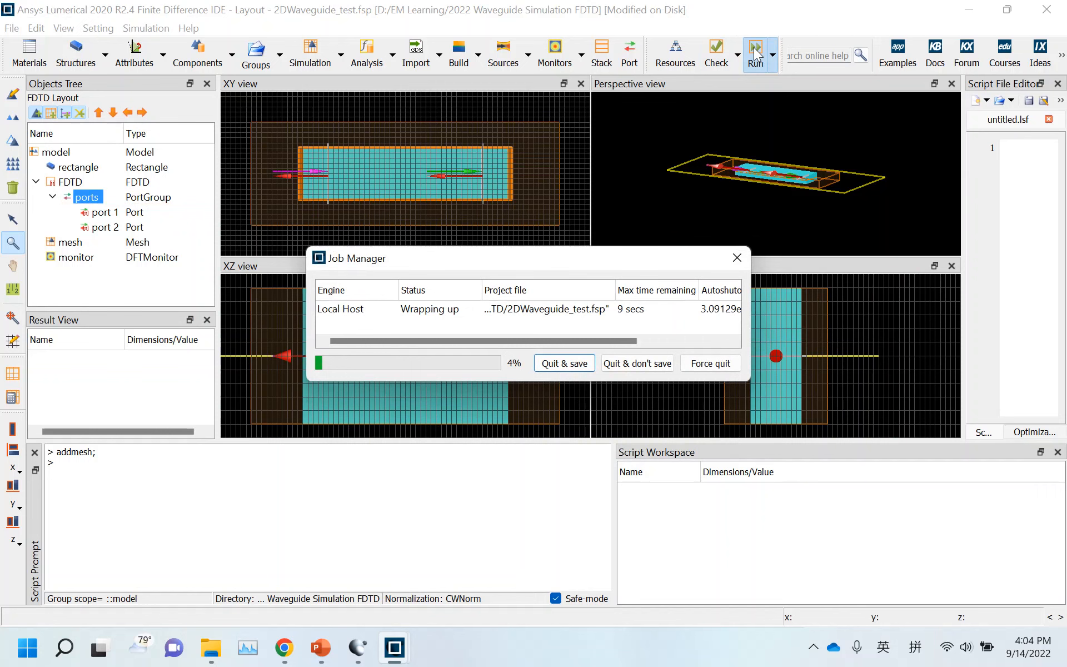
click(80, 265)
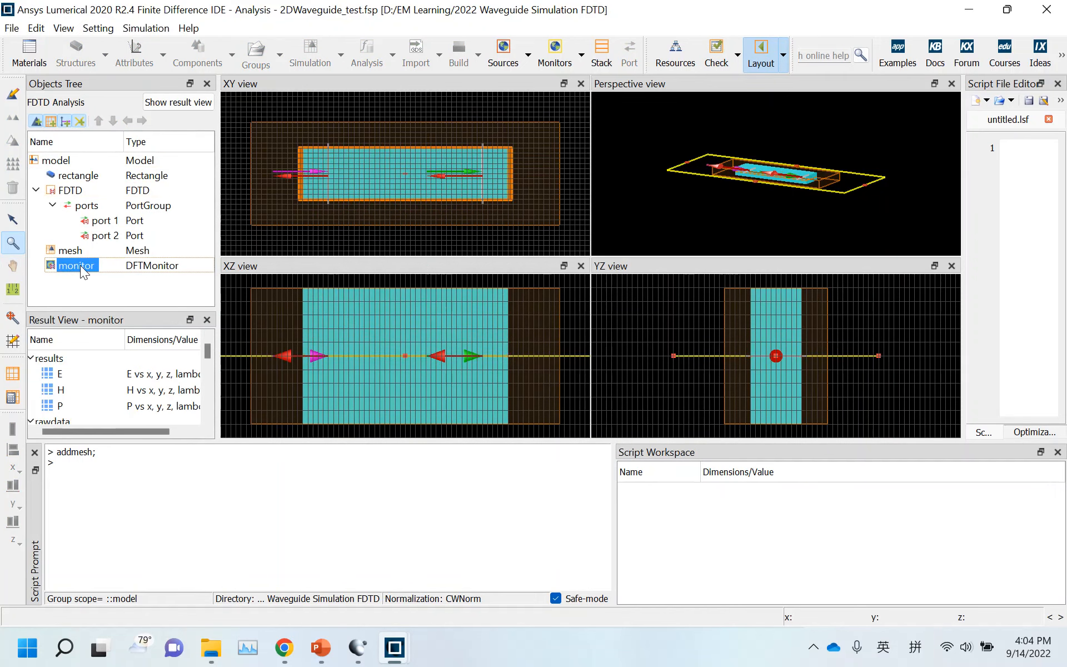
right_click(80, 265)
mouse_move(182, 301)
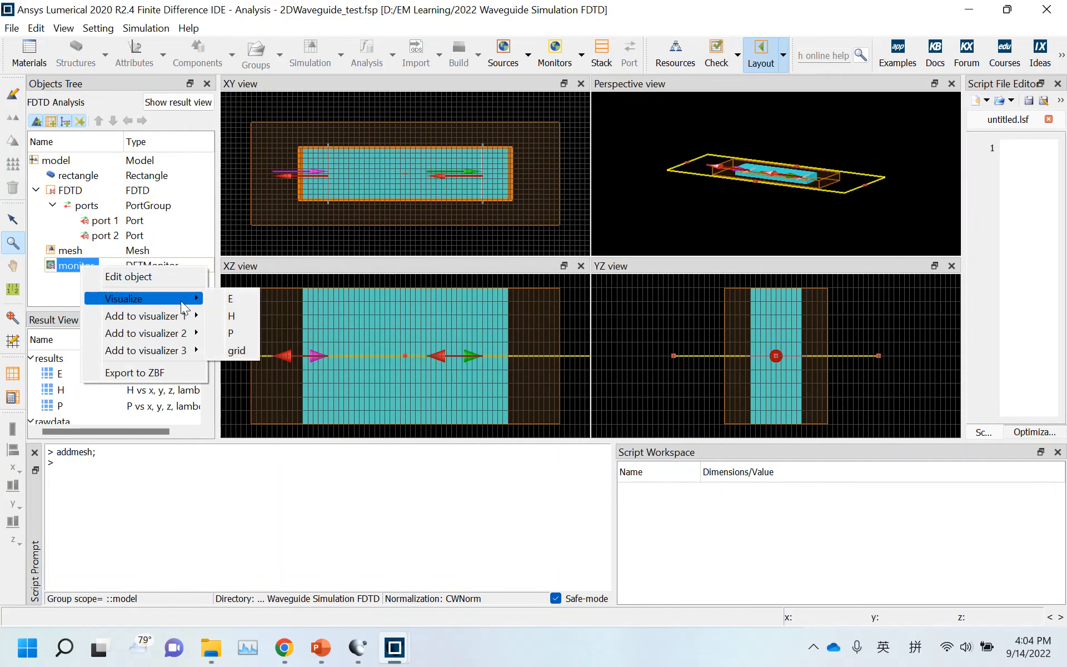
click(230, 295)
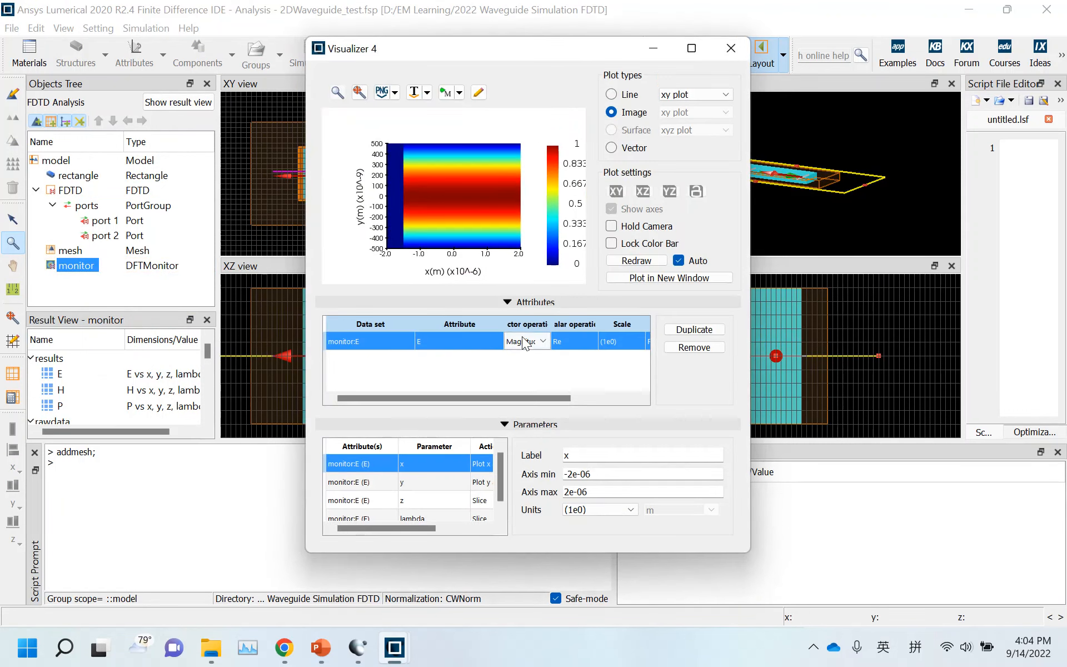
Examine the X, Y and Z components of the electric field for the mode 3 source, ending on Z.
click(524, 342)
click(521, 355)
click(525, 341)
click(518, 362)
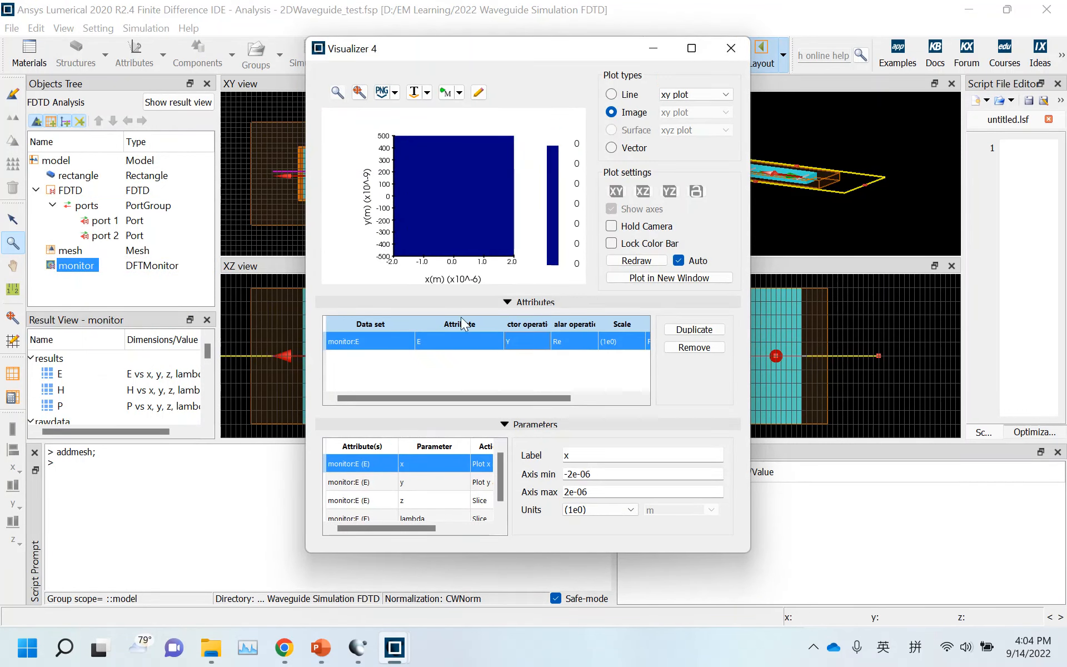
click(521, 340)
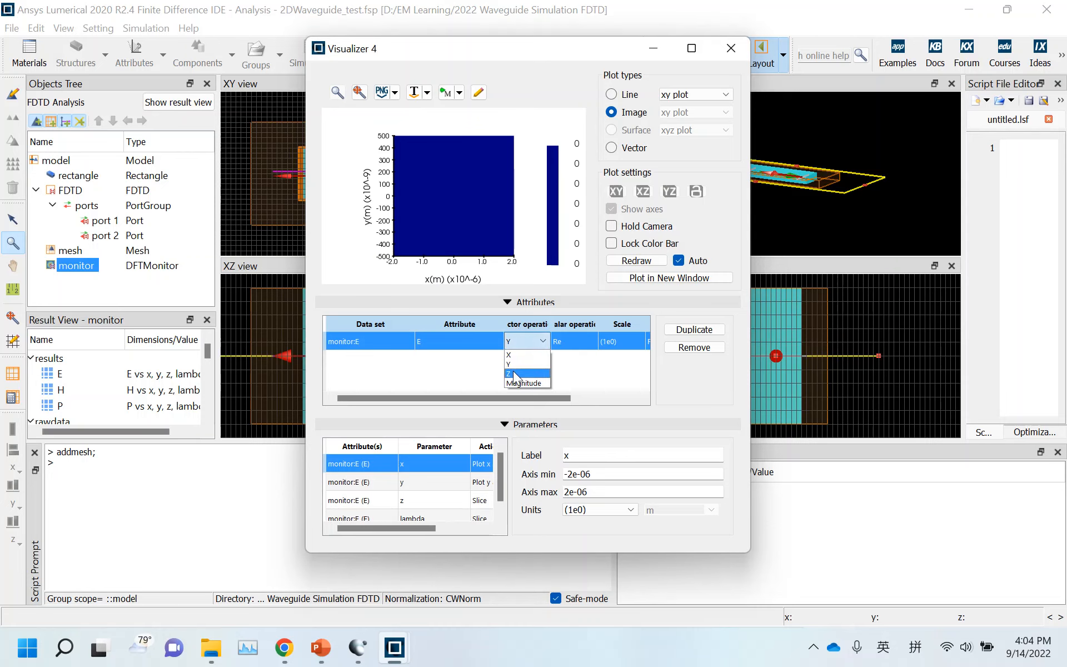
click(513, 372)
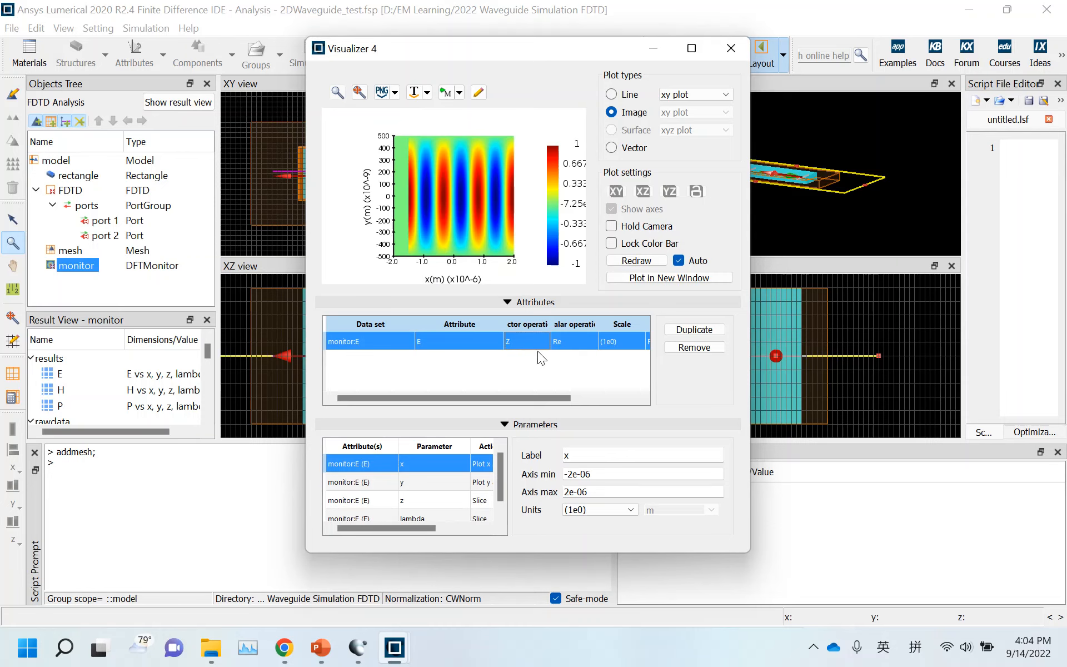
drag(608, 57, 515, 51)
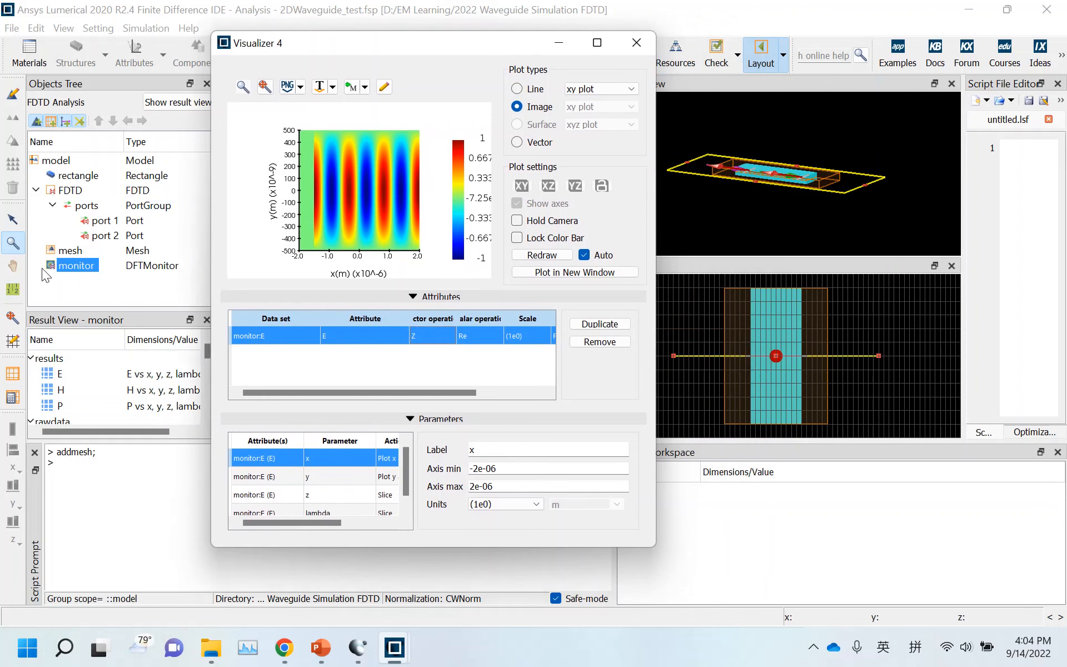
Visualize the monitor's magnetic field H for the mode 3 source.
click(72, 265)
right_click(71, 265)
mouse_move(122, 298)
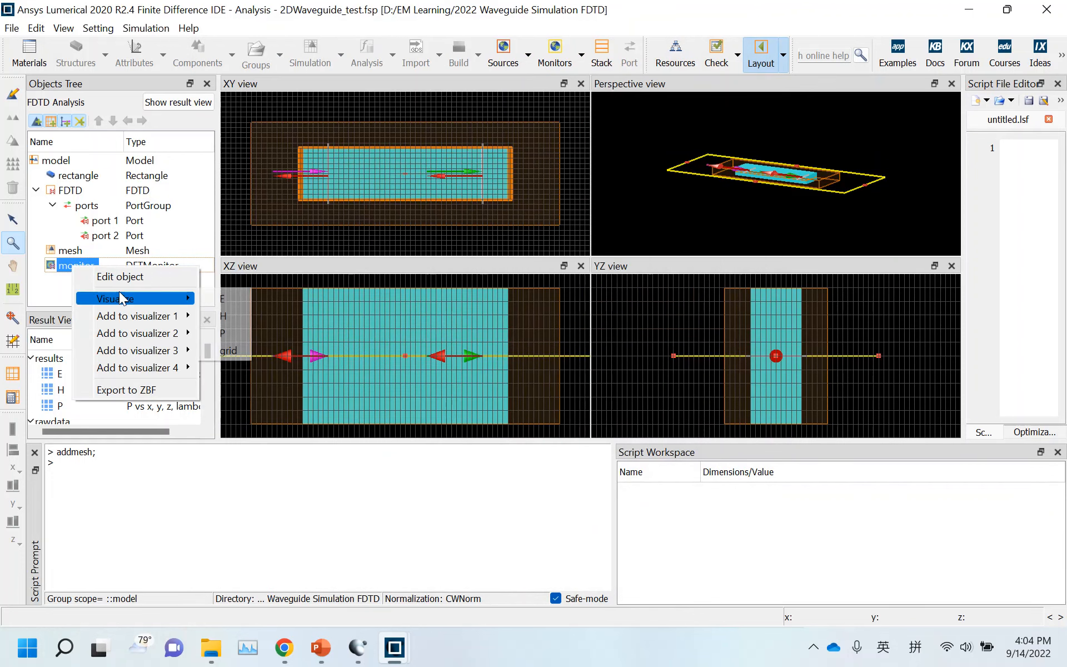
click(214, 316)
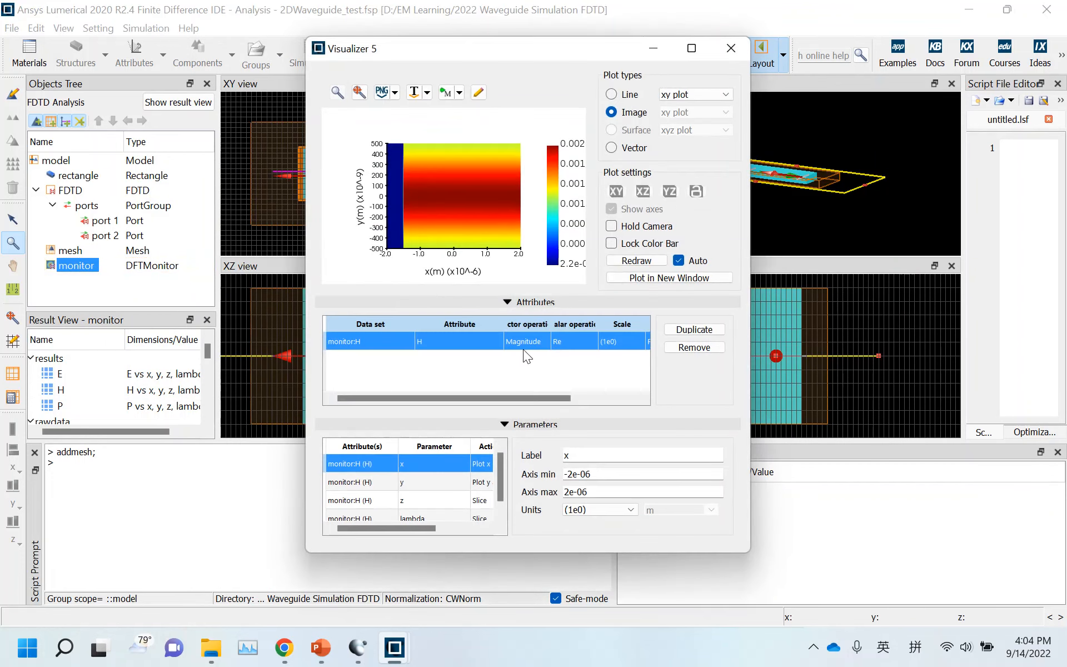
Examine the X, Y and Z components of the magnetic field for the mode 3 source, ending on Z.
click(525, 345)
click(525, 345)
click(519, 355)
click(532, 344)
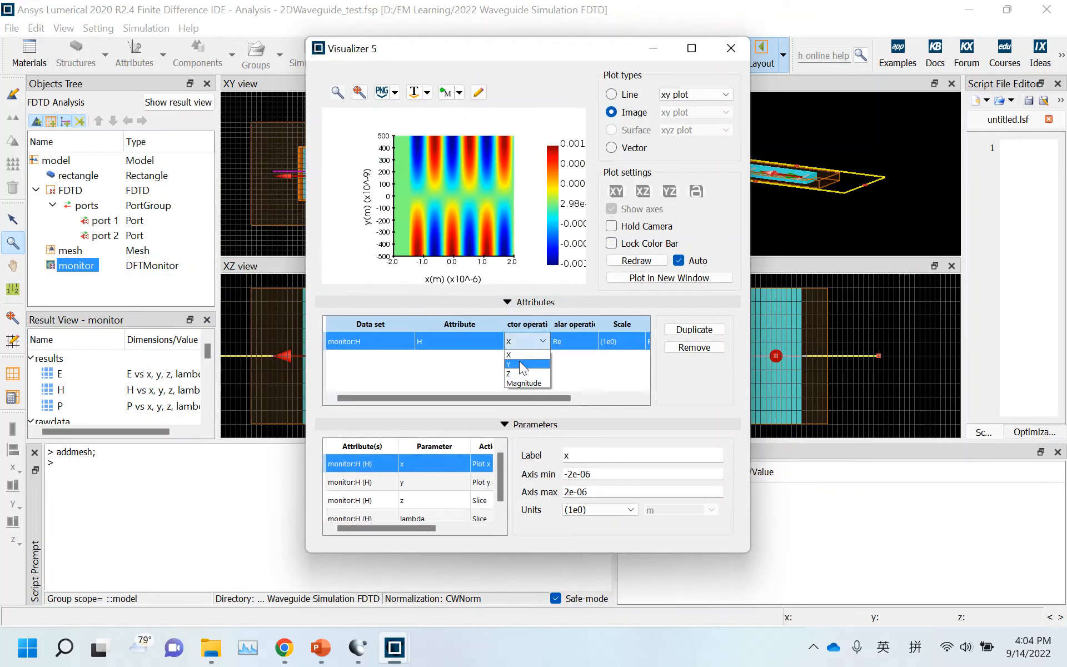
click(520, 364)
click(528, 344)
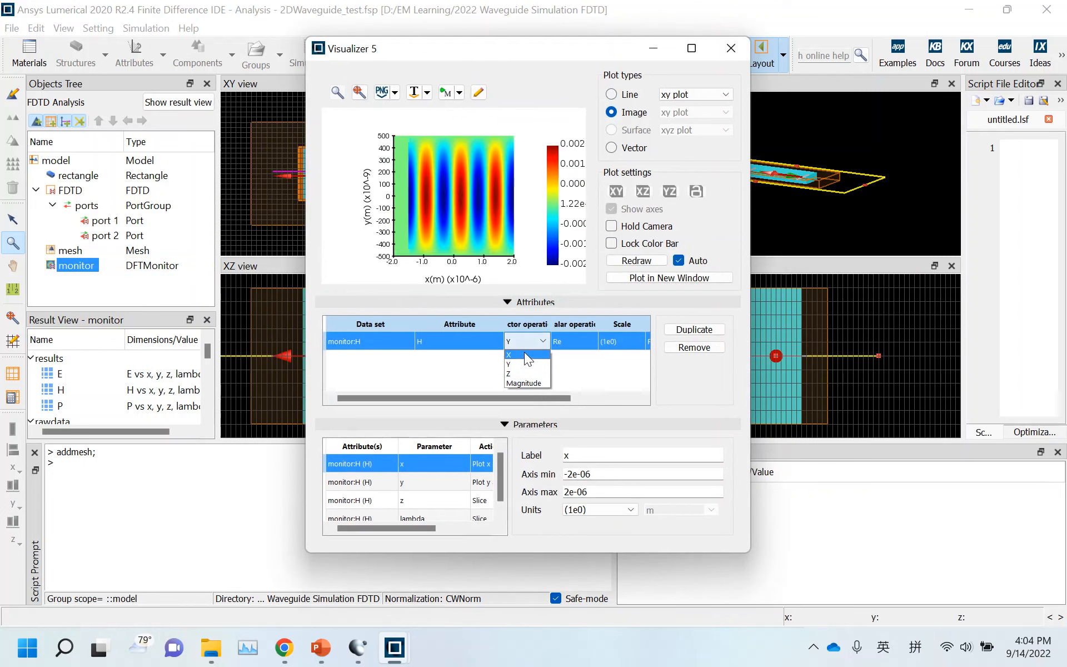
click(518, 369)
Compare the mode 3 E and H visualizers side by side, with H set to its X component, and minimize both.
mouse_move(394, 647)
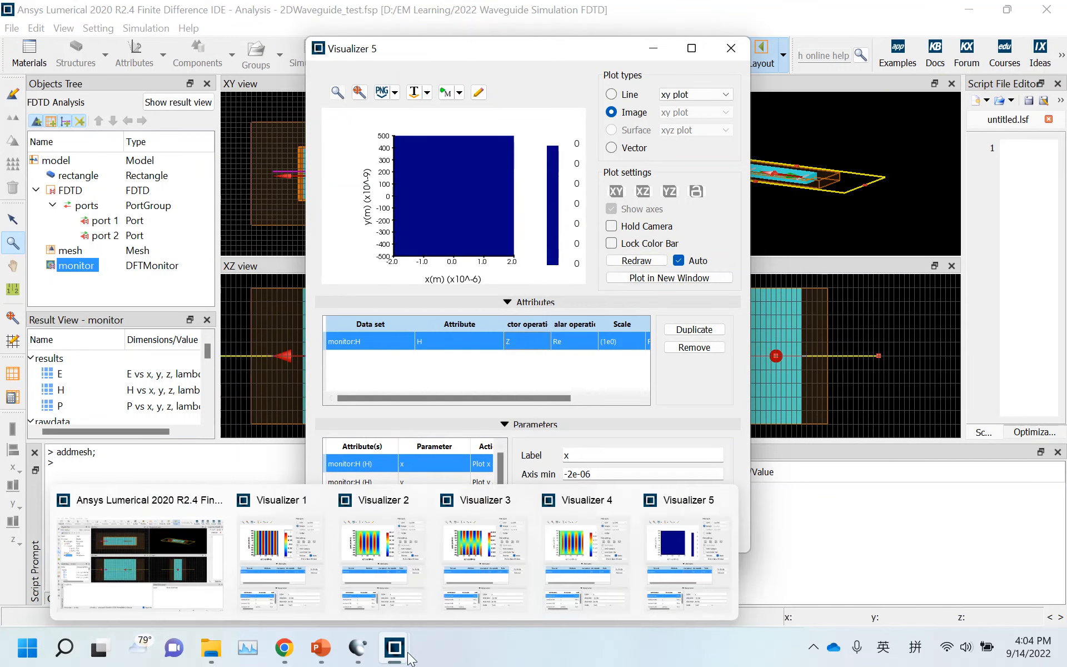
click(557, 540)
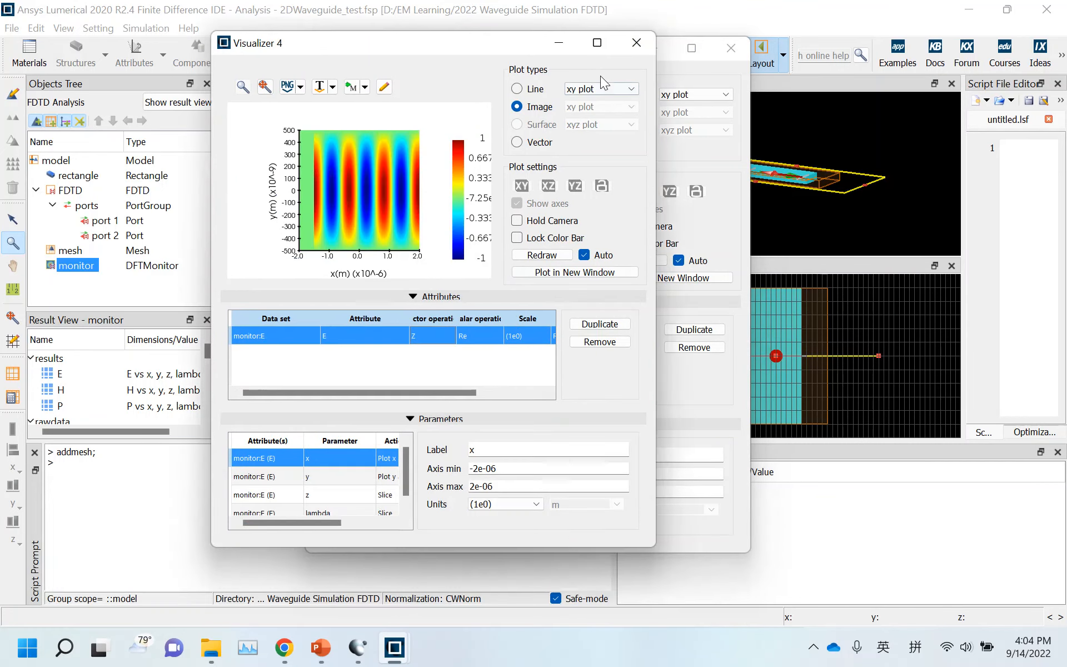
click(681, 76)
drag(668, 49, 885, 48)
drag(444, 42, 295, 46)
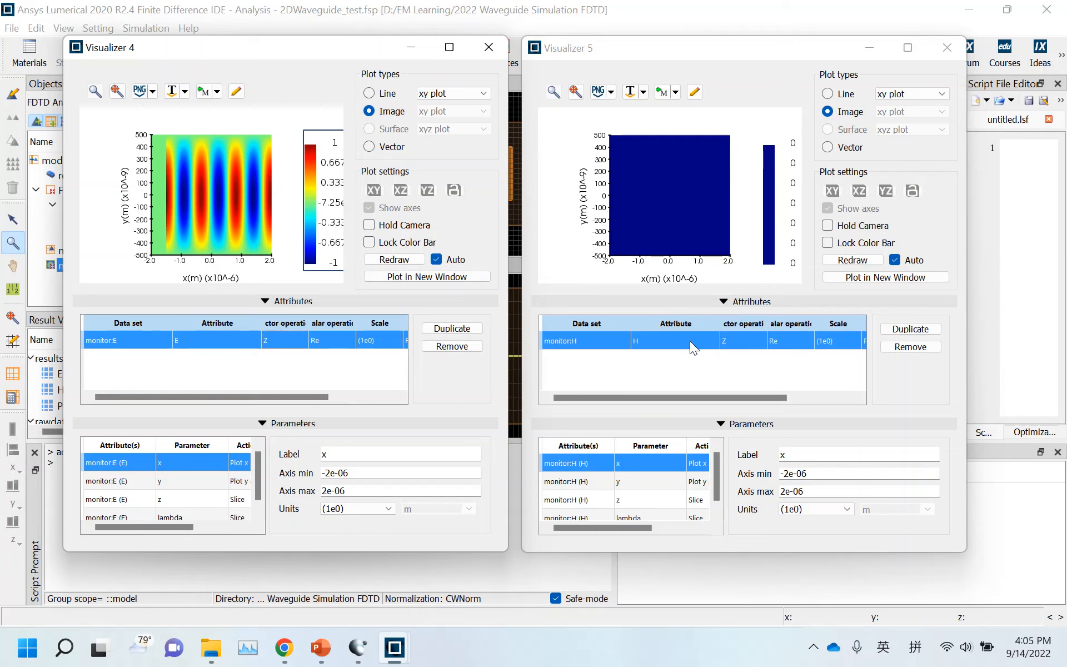
click(723, 340)
click(725, 340)
click(739, 355)
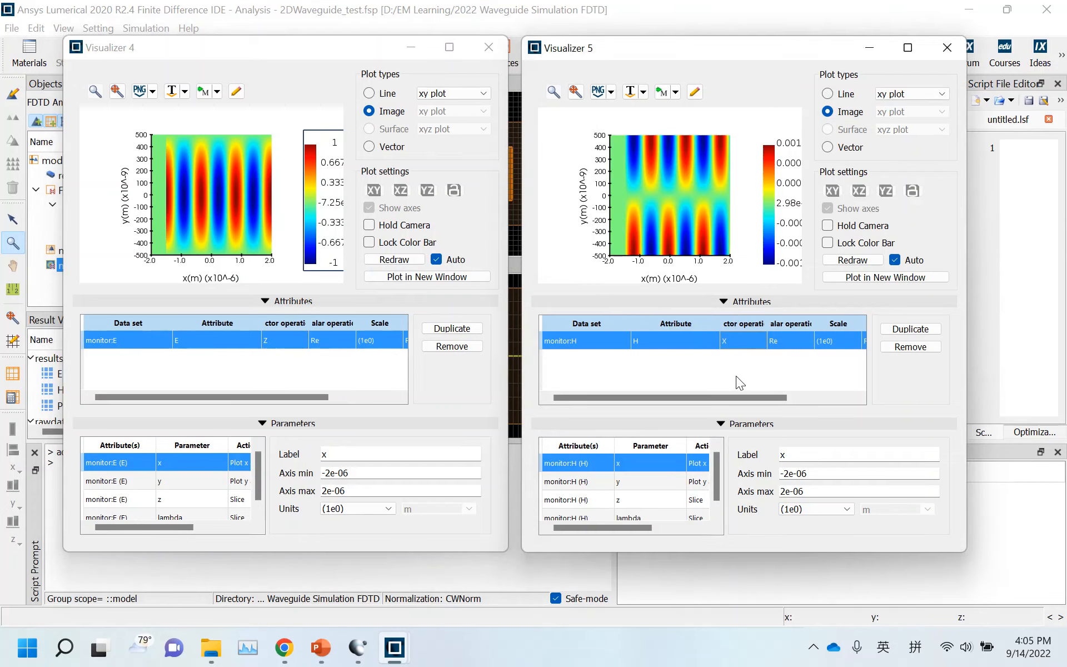
click(411, 48)
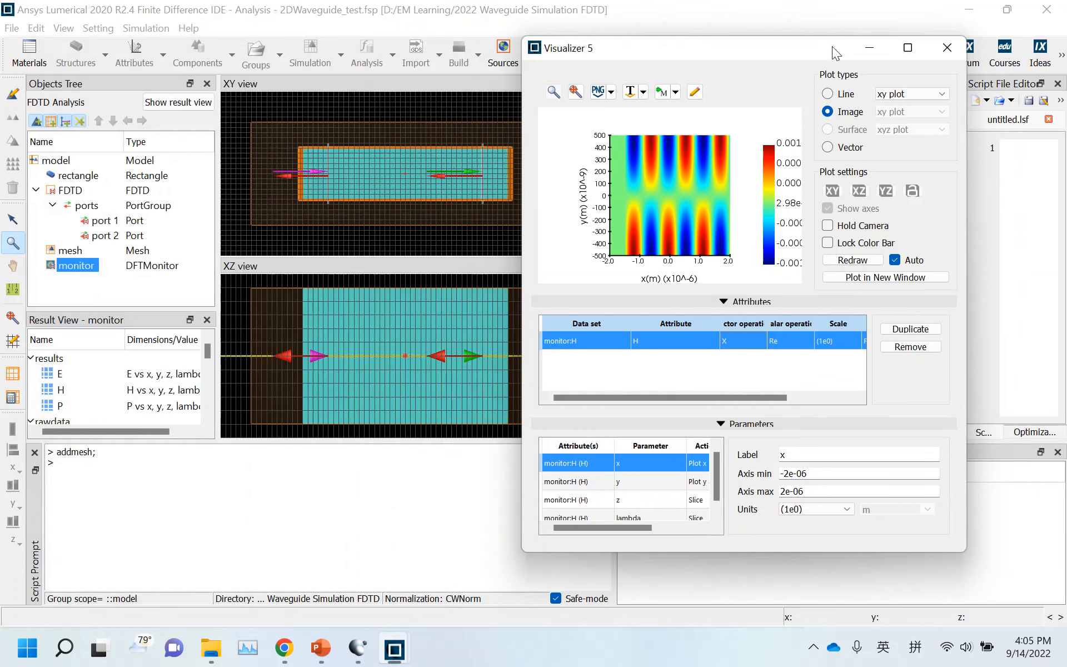
click(869, 48)
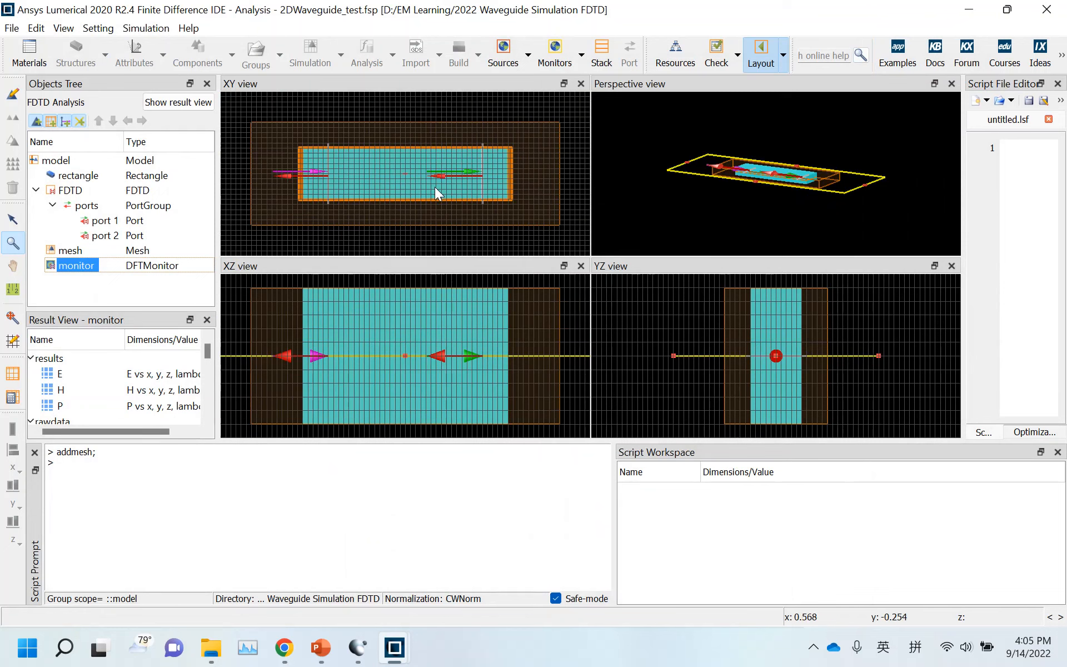
Try 1.5 µm as wavelength start and stop in the port group's global source settings, and discard the change.
click(35, 190)
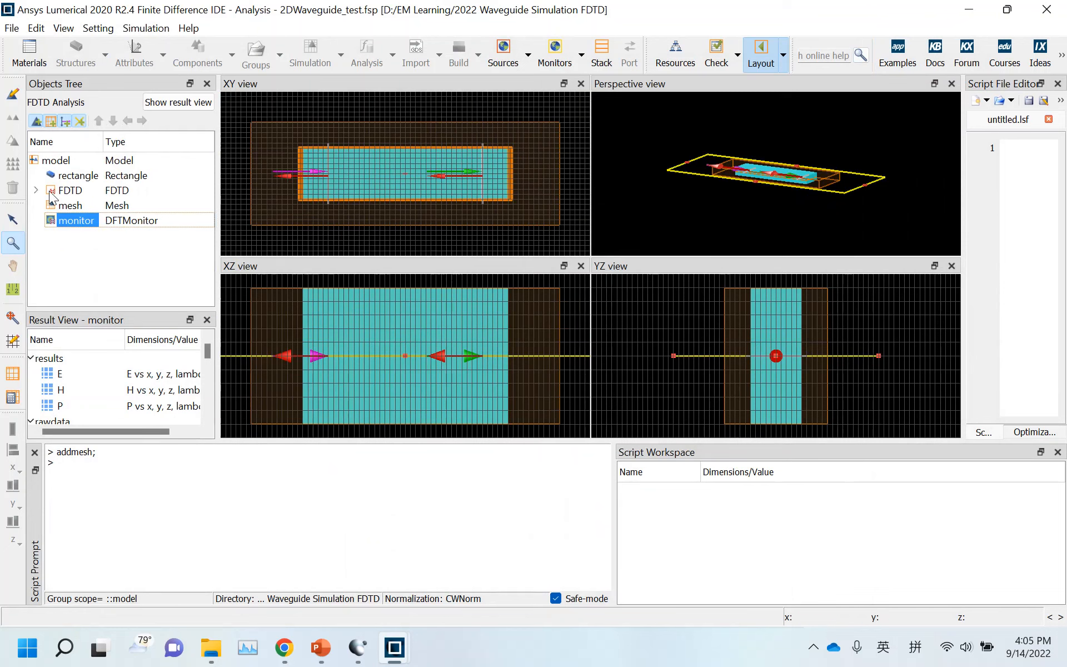
click(35, 190)
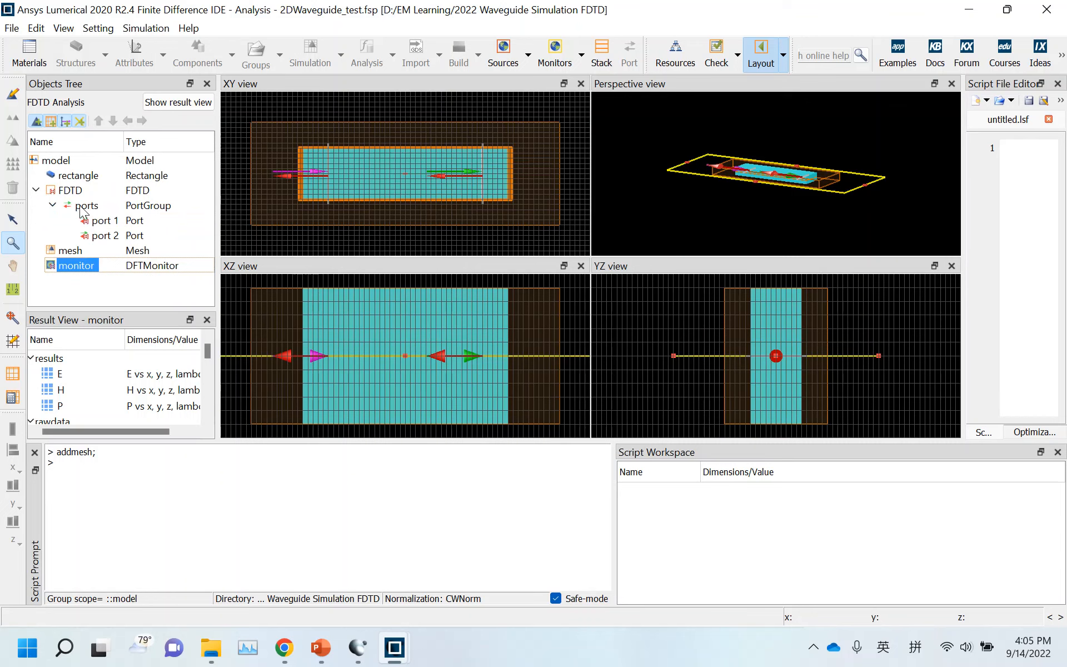
click(83, 206)
right_click(82, 210)
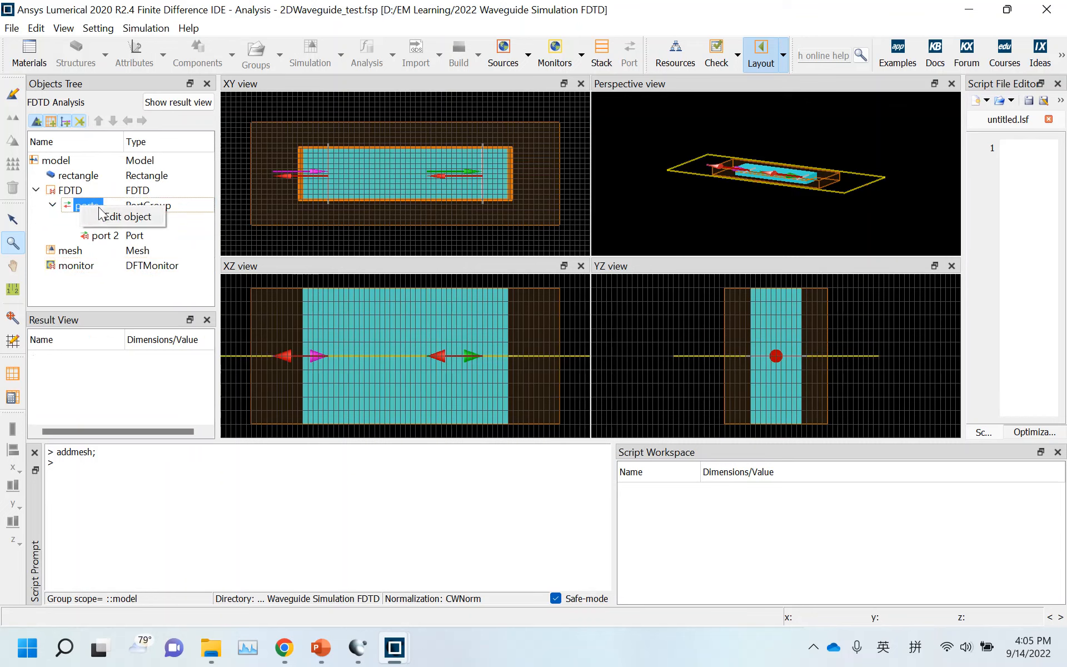
click(127, 216)
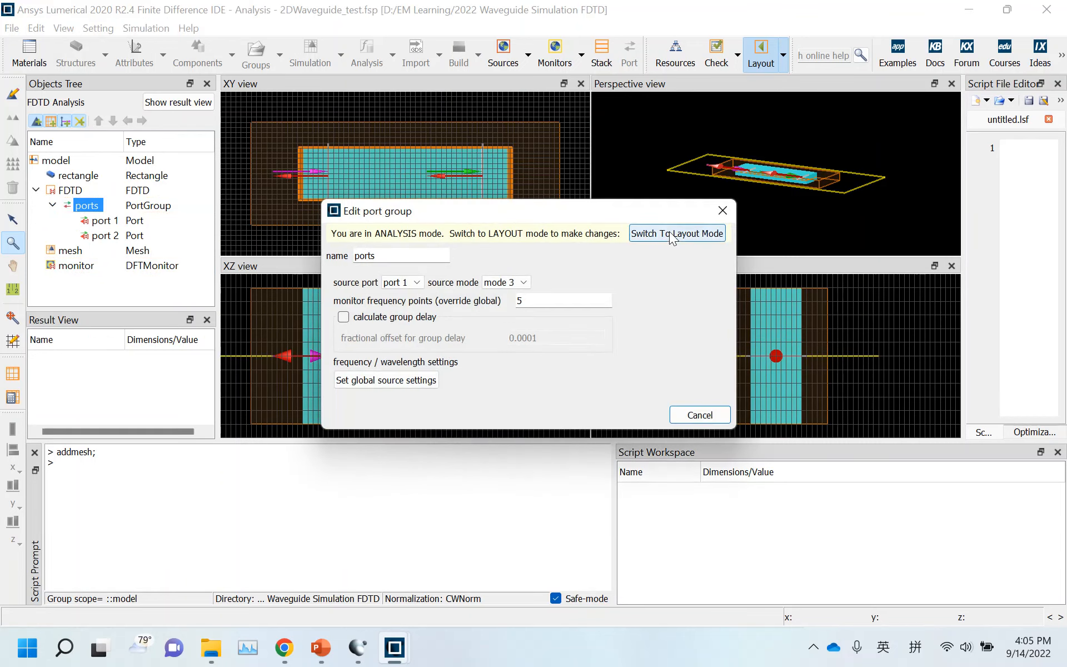
click(376, 383)
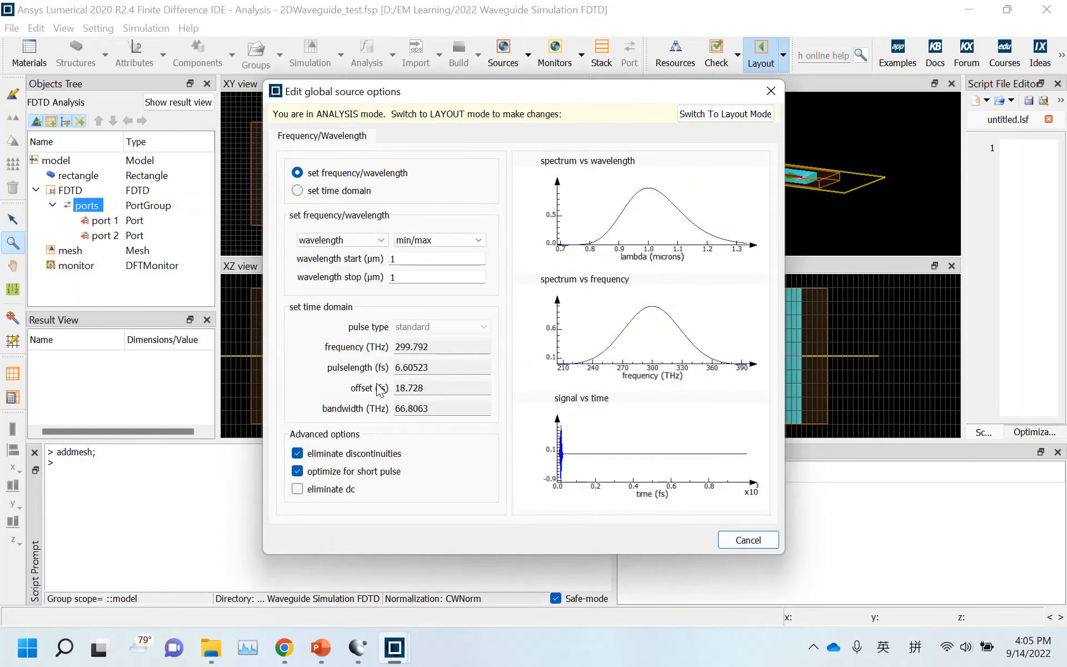
click(418, 257)
click(432, 276)
text(.5)
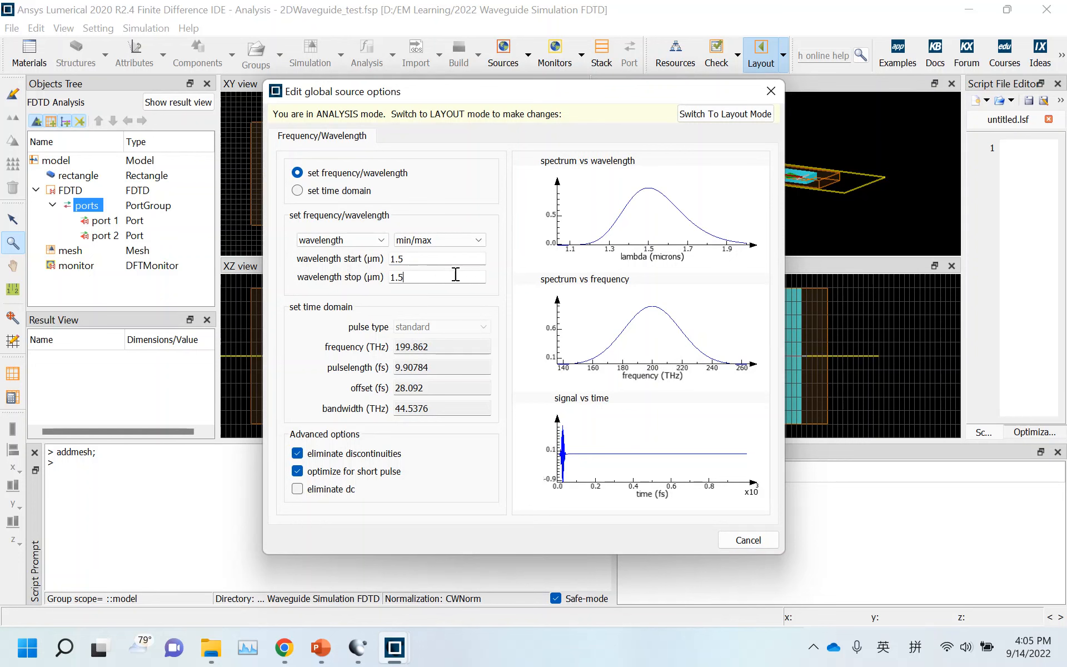
click(738, 535)
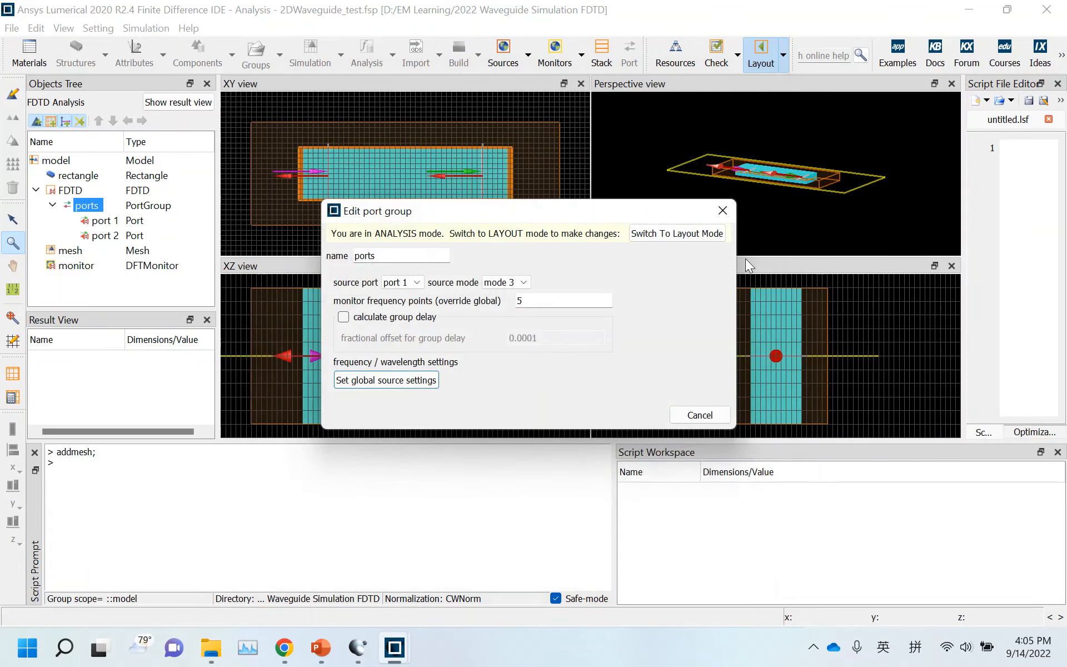
click(718, 215)
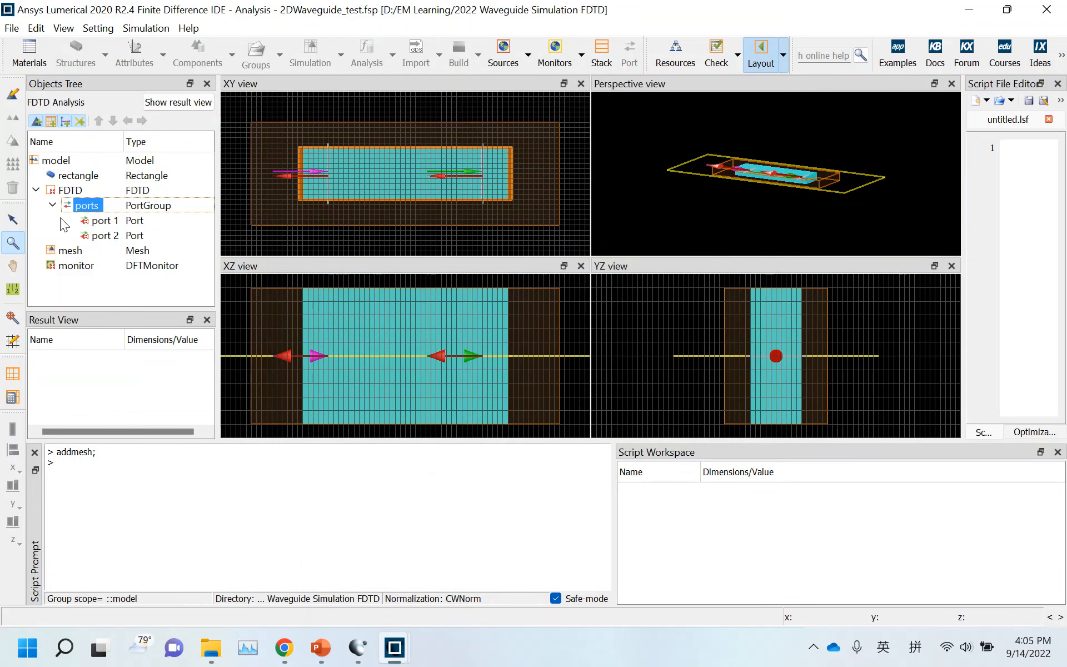
Try other refractive index values for the rectangle's material, ending with 100, and discard the change.
click(73, 175)
right_click(73, 179)
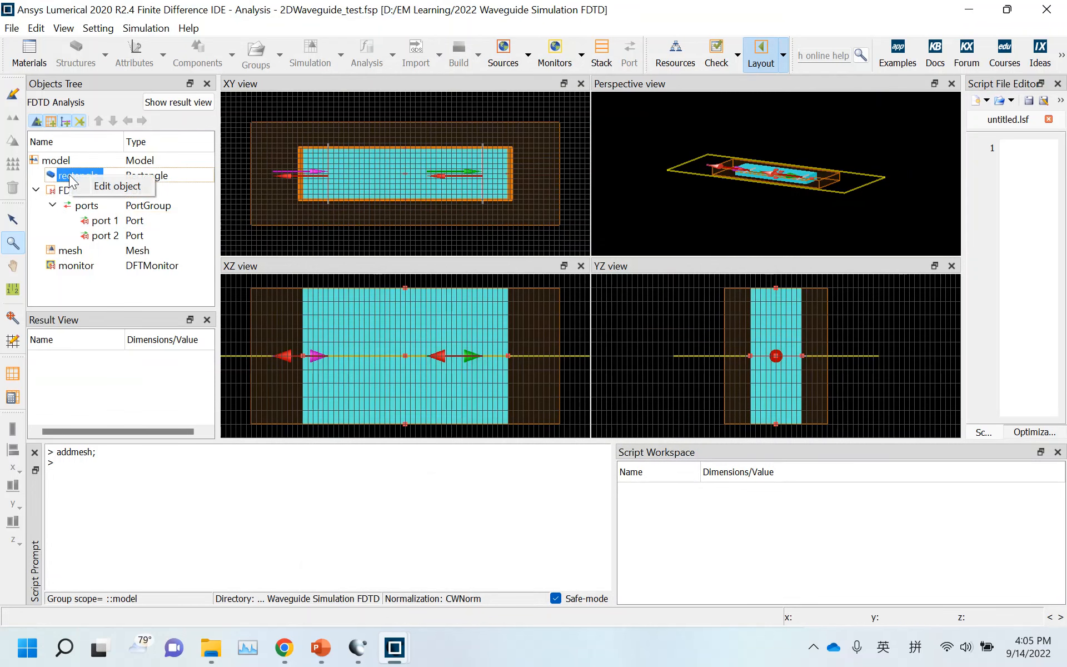
click(79, 187)
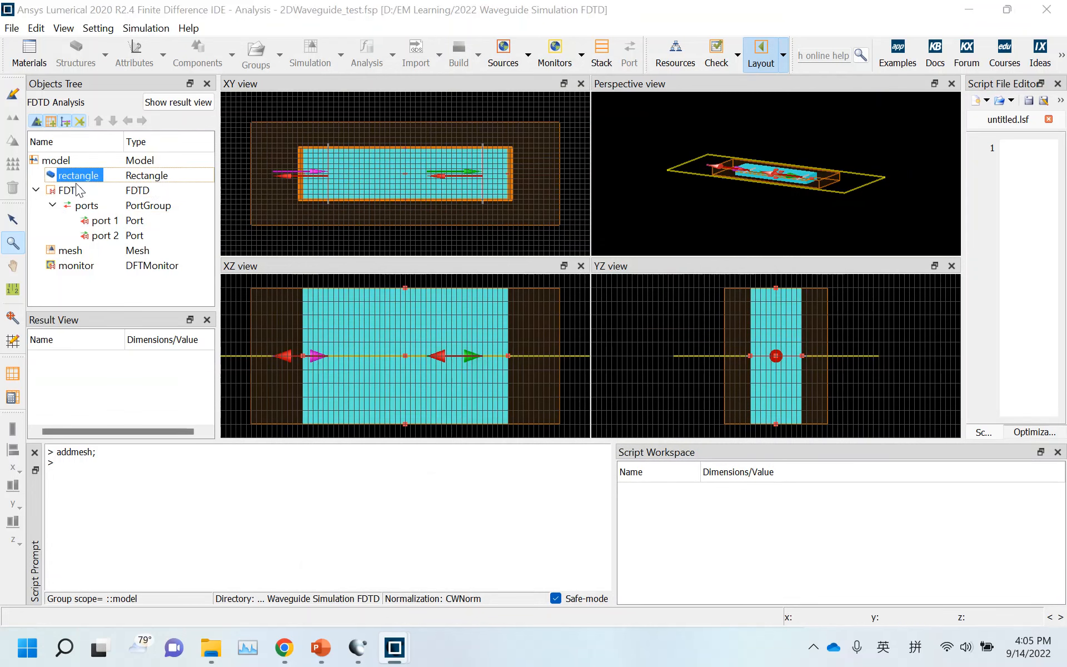
click(410, 236)
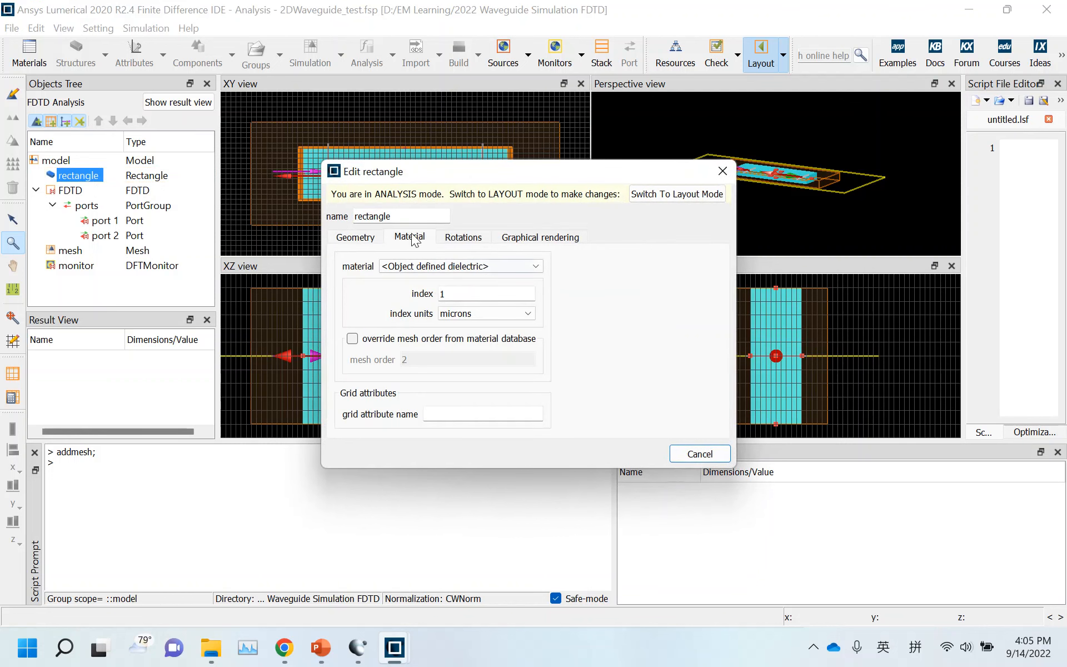
double_click(443, 293)
text(2)
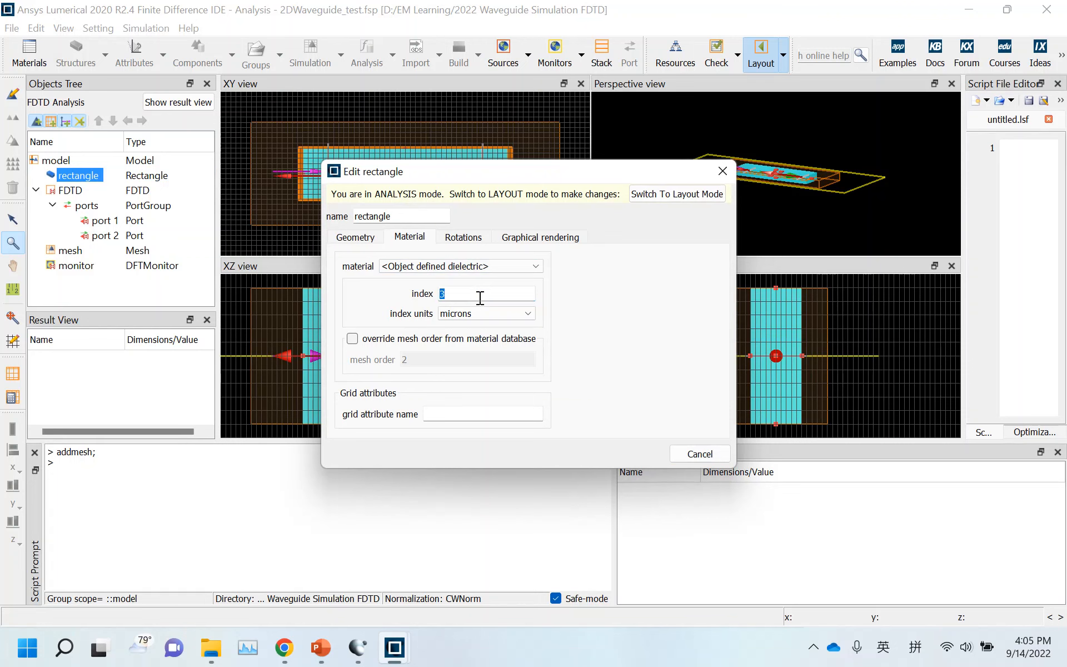
text(100)
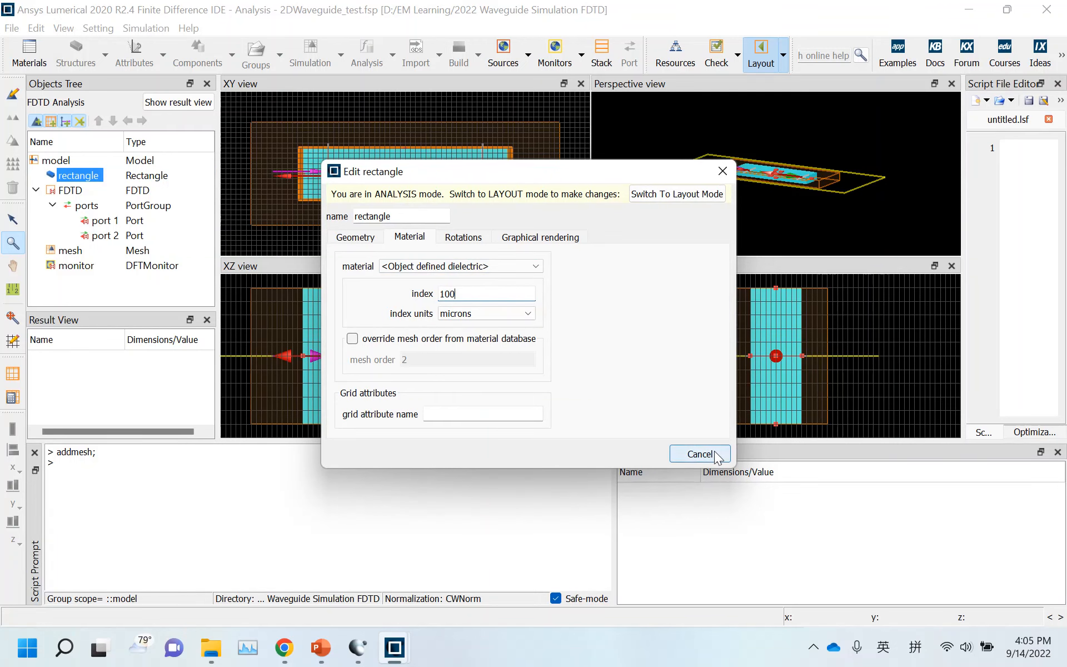
click(715, 454)
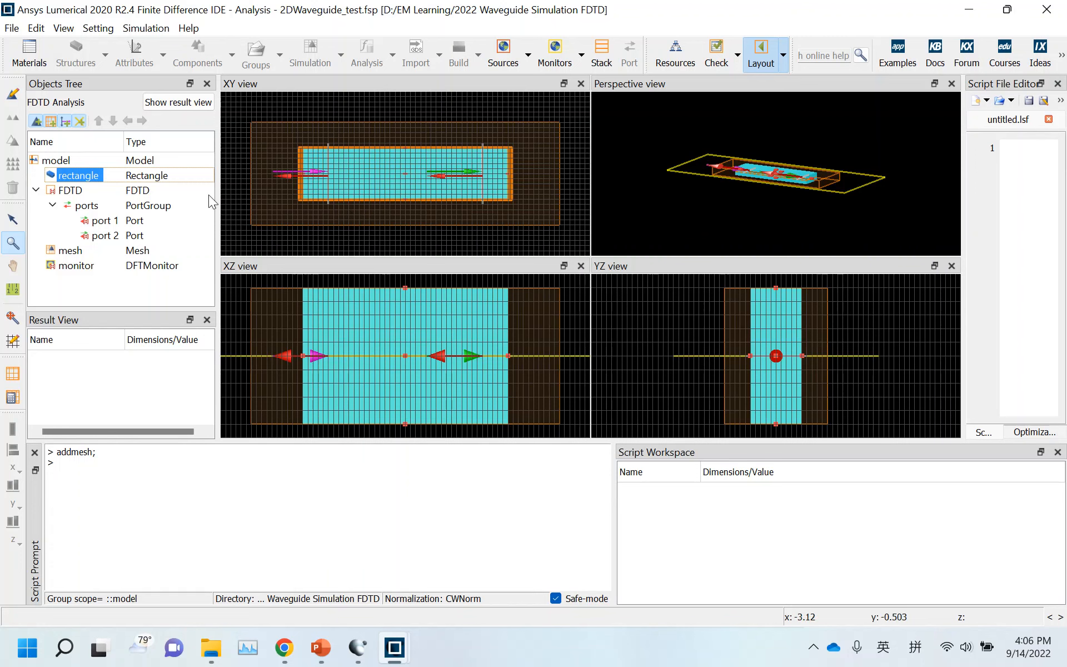
Check the y span in the rectangle's geometry settings and close them without changes.
double_click(75, 175)
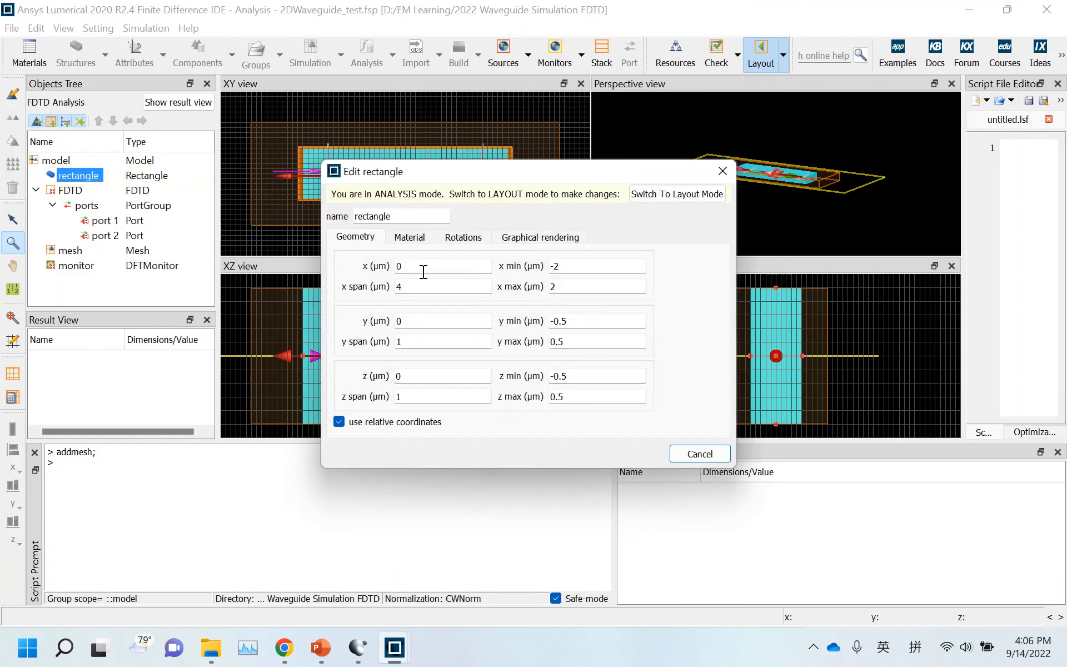
click(432, 341)
click(700, 454)
Check the y span in the FDTD region's geometry settings and close them without changes.
click(70, 190)
right_click(77, 192)
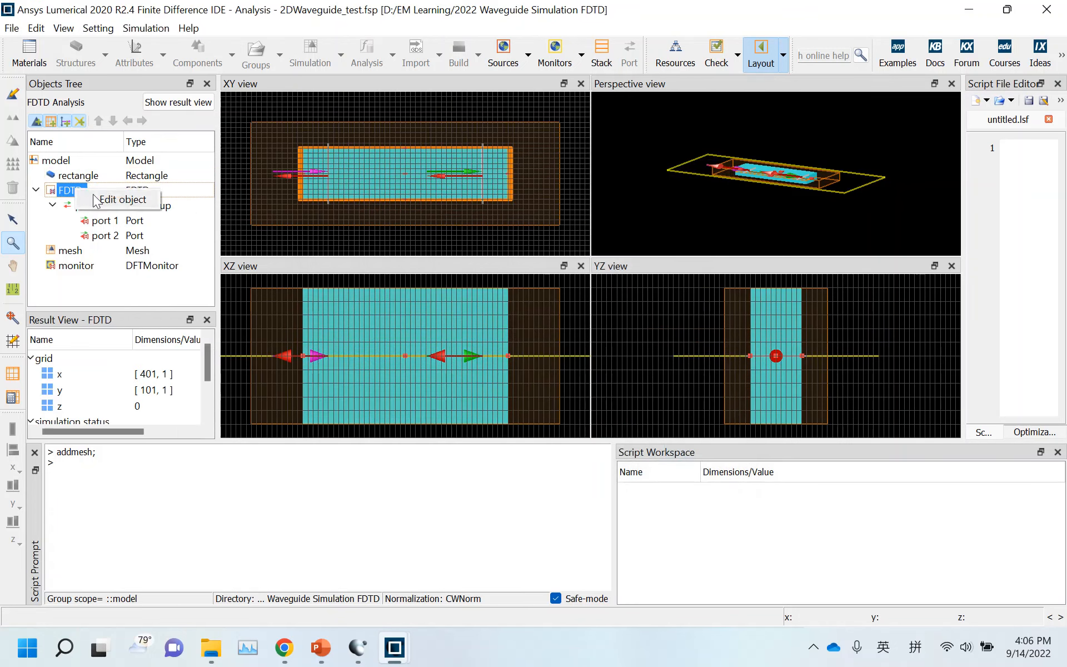
click(113, 200)
click(332, 124)
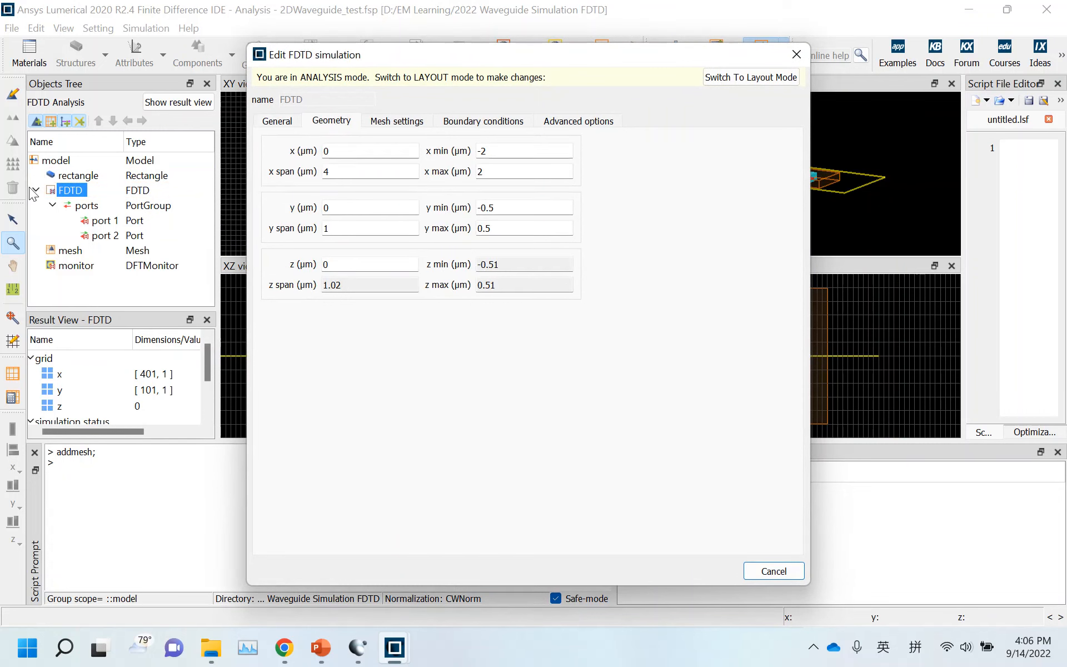
click(344, 225)
click(773, 571)
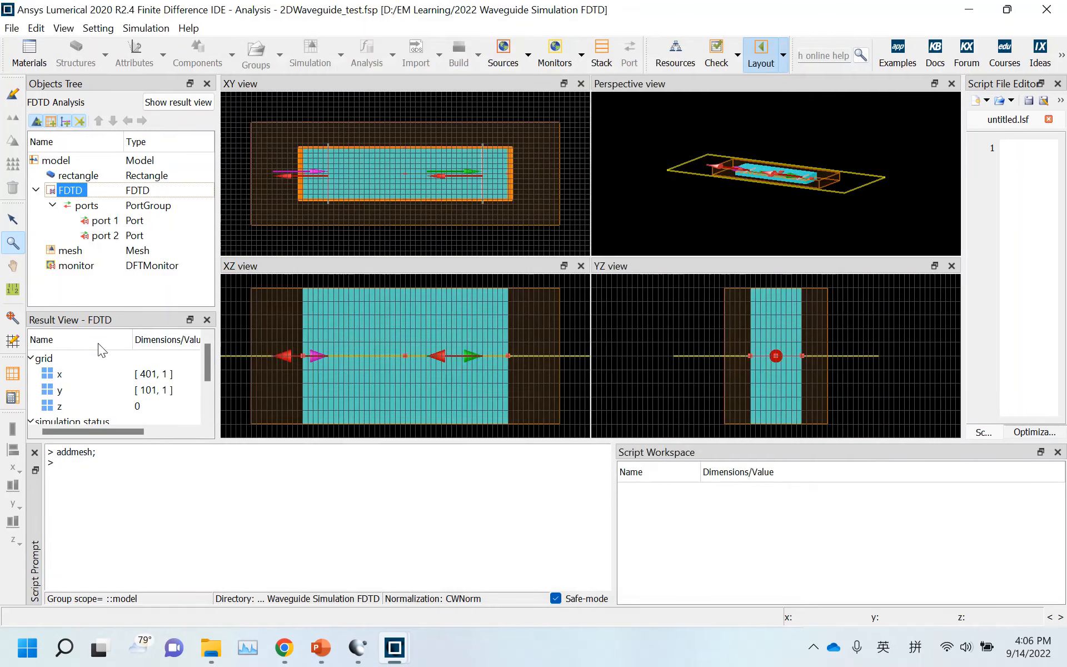
Check the y span in port 1's geometry settings and close them without changes.
click(94, 220)
right_click(95, 222)
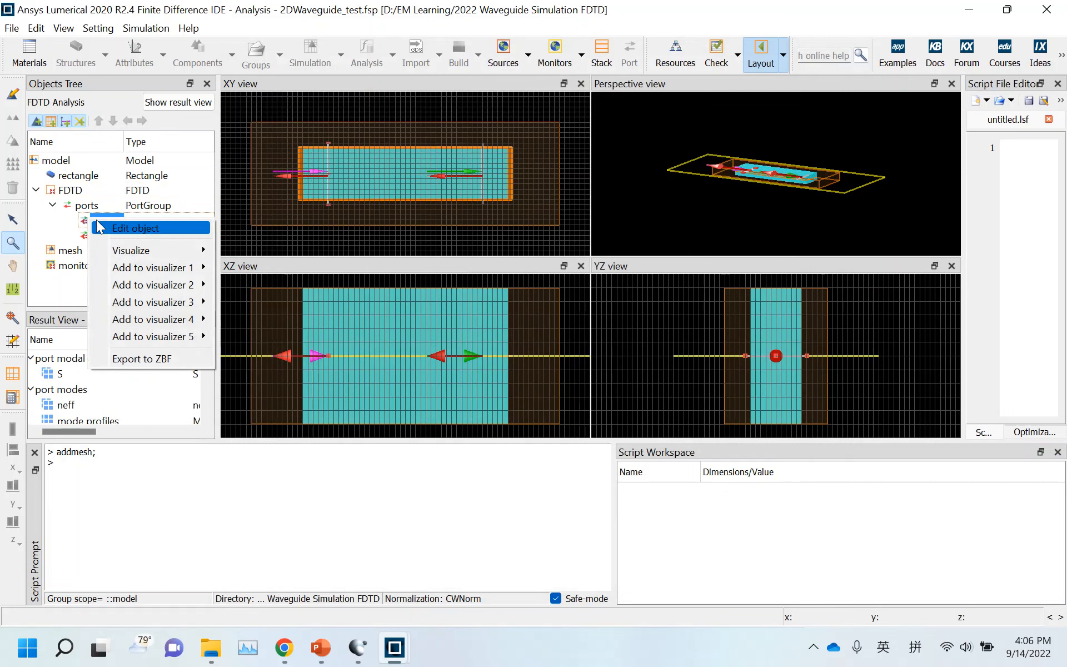
click(136, 228)
click(397, 221)
key(shift+Left)
key(shift+Left)
key(shift+Left)
click(398, 220)
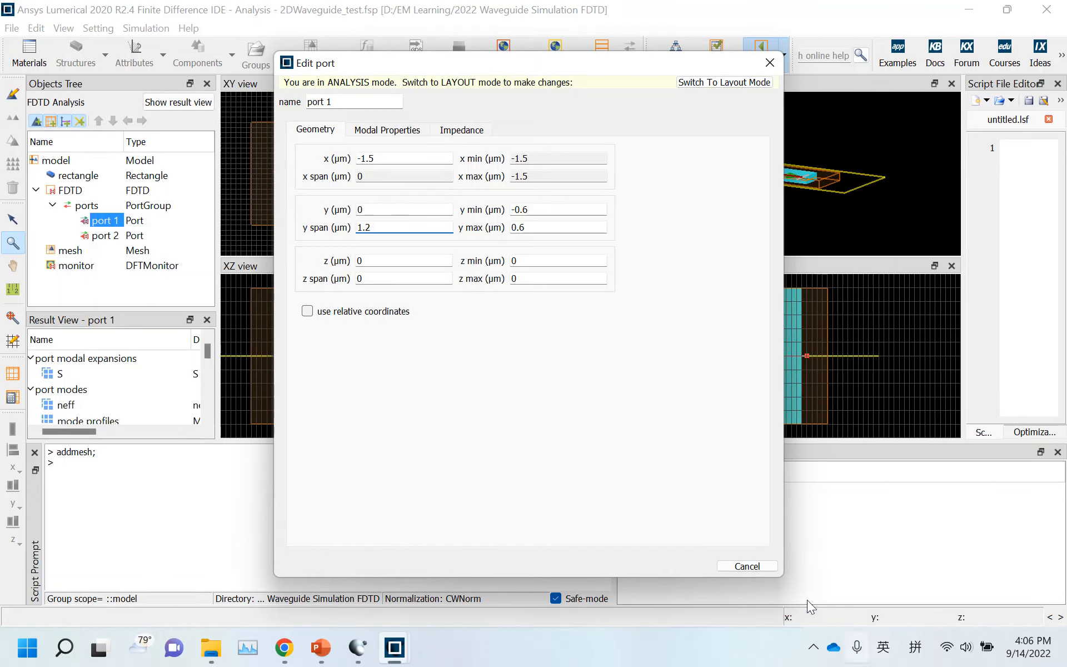
click(756, 565)
Check the y span in the mesh override region's geometry settings and close them without changes.
click(74, 253)
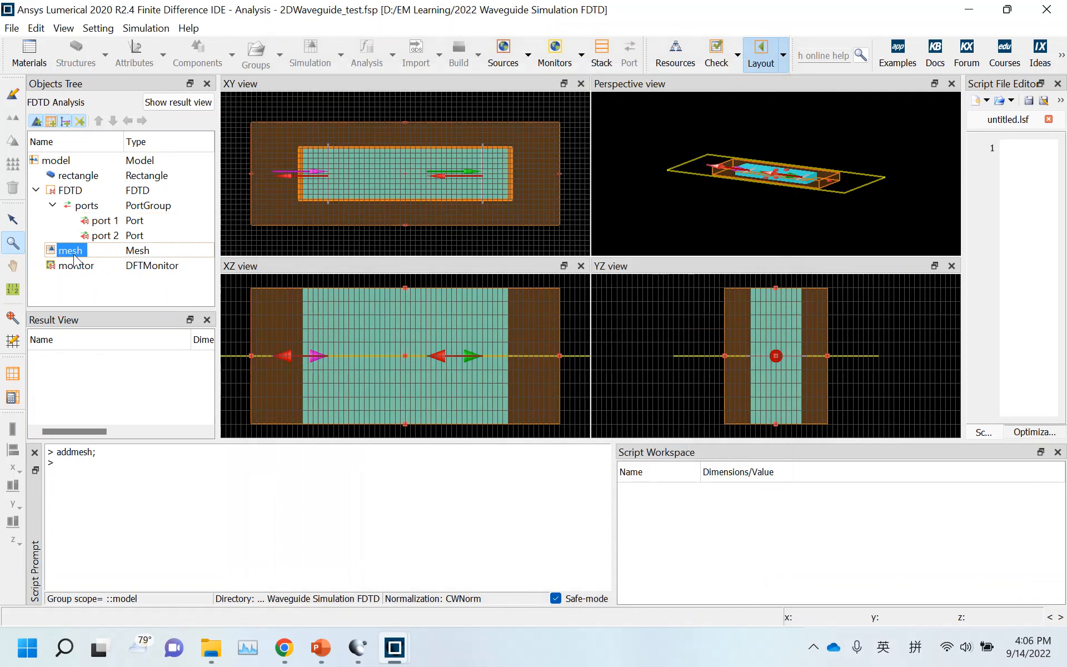
double_click(77, 252)
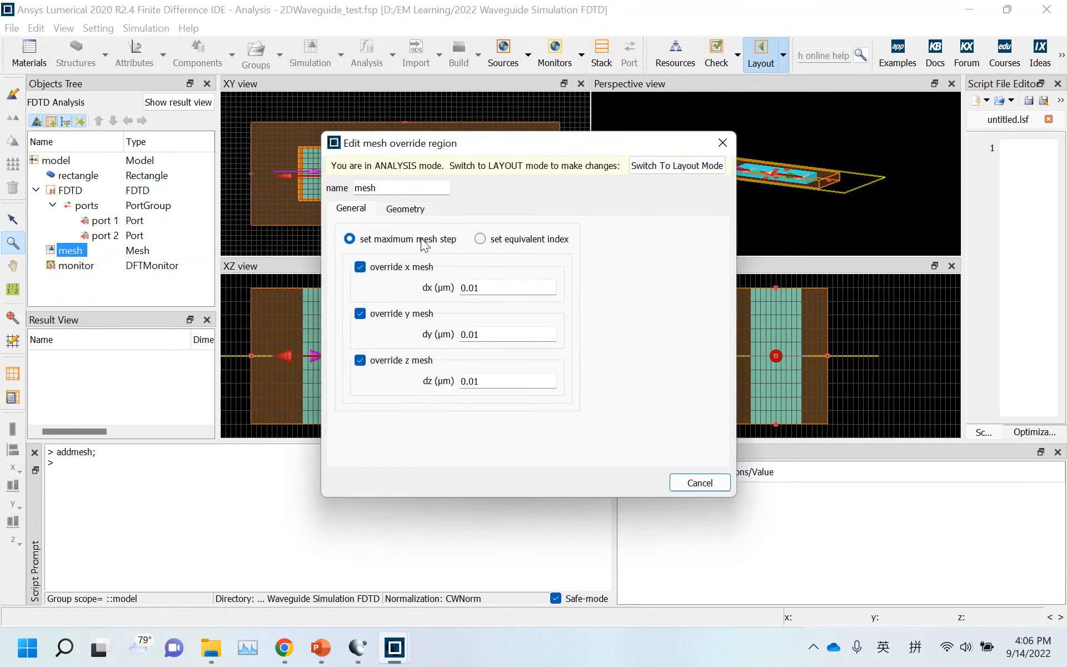
click(416, 209)
double_click(435, 349)
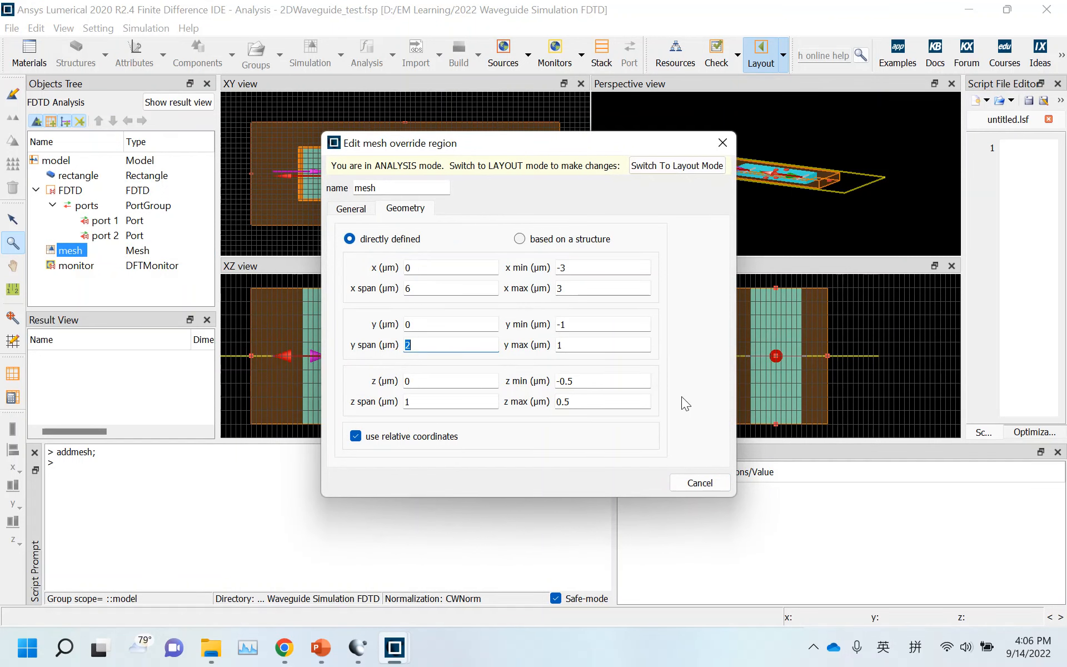
click(697, 482)
Select the monitor object.
click(73, 267)
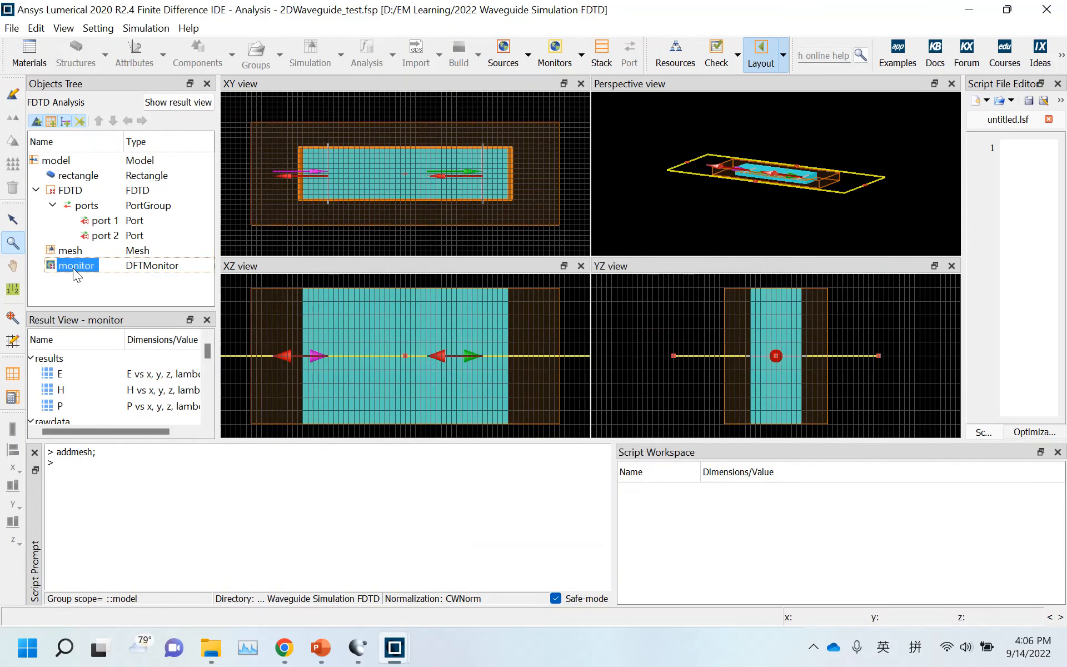